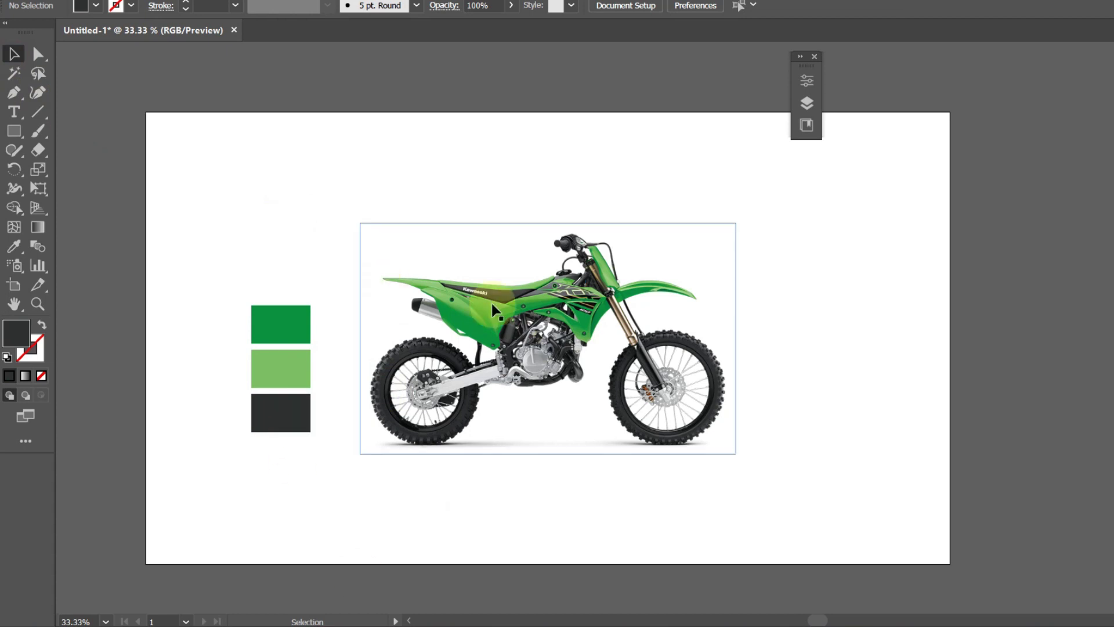
Step: Turn the motorcycle photo's layer into a dimmed, locked template layer and add a new layer above it
{"action": "left_click", "coordinate": [807, 103]}
{"action": "double_click", "coordinate": [905, 98]}
{"action": "left_click", "coordinate": [528, 284]}
{"action": "key", "text": "Return"}
{"action": "left_click", "coordinate": [928, 198]}
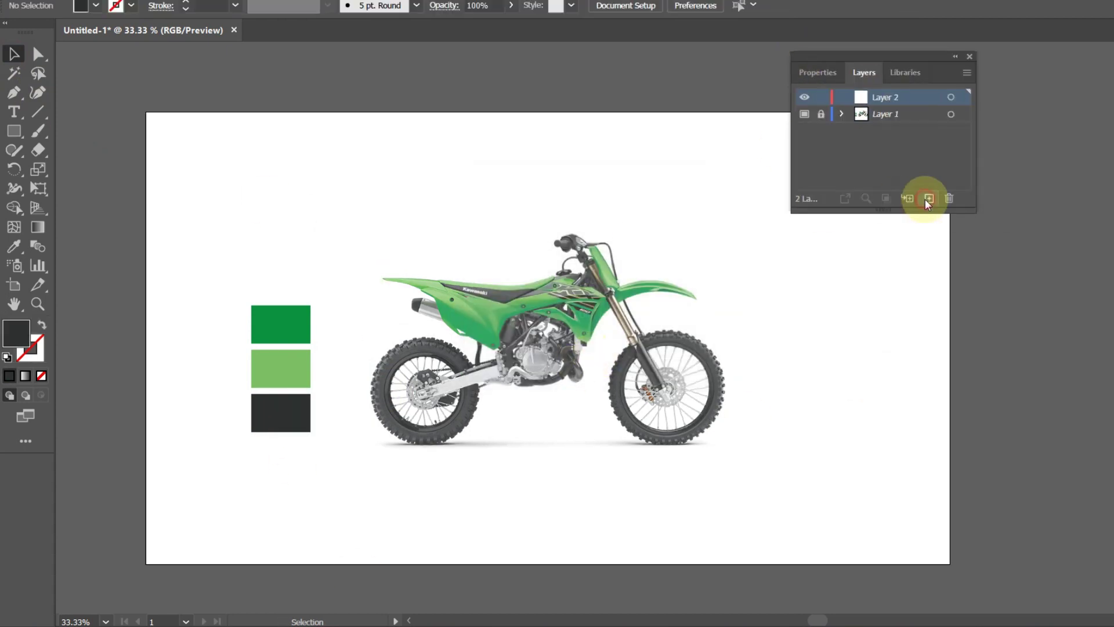
Step: Start the bodywork outline with the Pen tool along the rear fender's underside, using a dark stroke and no fill
{"action": "key", "text": "ctrl+plus"}
{"action": "key", "text": "ctrl+plus"}
{"action": "key", "text": "ctrl+plus"}
{"action": "key", "text": "ctrl+plus"}
{"action": "key", "text": "ctrl+plus"}
{"action": "key", "text": "ctrl+plus"}
{"action": "left_click_drag", "start_coordinate": [151, 290], "coordinate": [914, 482]}
{"action": "left_click", "coordinate": [474, 268]}
{"action": "left_click_drag", "start_coordinate": [224, 196], "coordinate": [86, 190]}
{"action": "key", "text": "shift+x"}
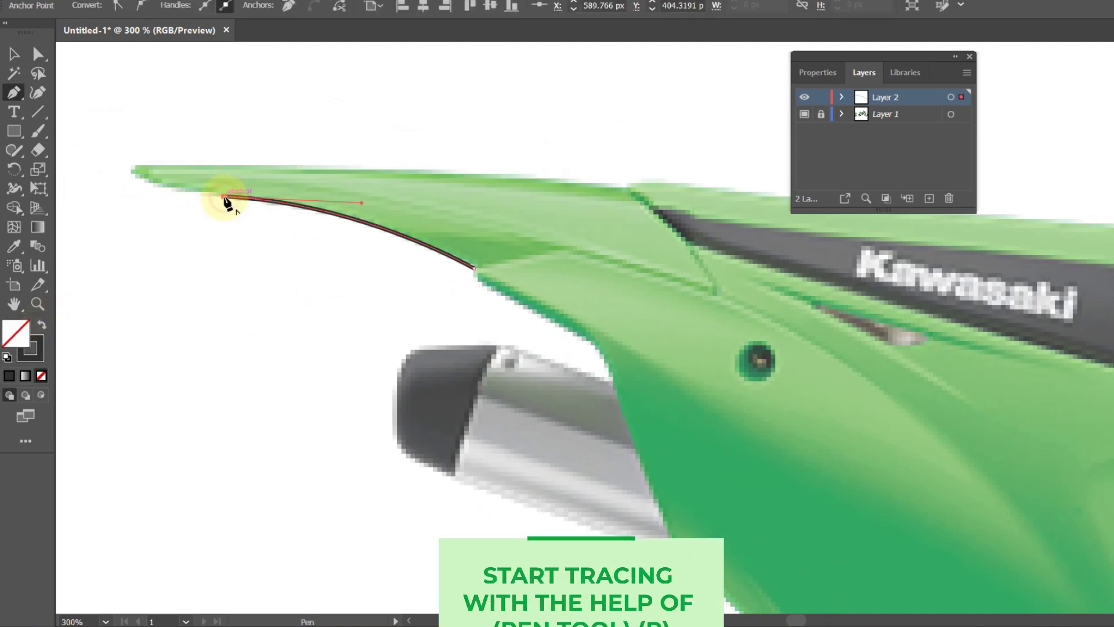
Step: Continue the outline around the rear fender's tip and forward along the top edge of the seat
{"action": "left_click_drag", "start_coordinate": [163, 187], "coordinate": [149, 168]}
{"action": "left_click", "coordinate": [431, 170]}
{"action": "left_click", "coordinate": [636, 185]}
{"action": "left_click_drag", "start_coordinate": [781, 200], "coordinate": [582, 216]}
{"action": "left_click", "coordinate": [750, 232]}
{"action": "key", "text": "ctrl+minus"}
{"action": "left_click_drag", "start_coordinate": [627, 382], "coordinate": [800, 288]}
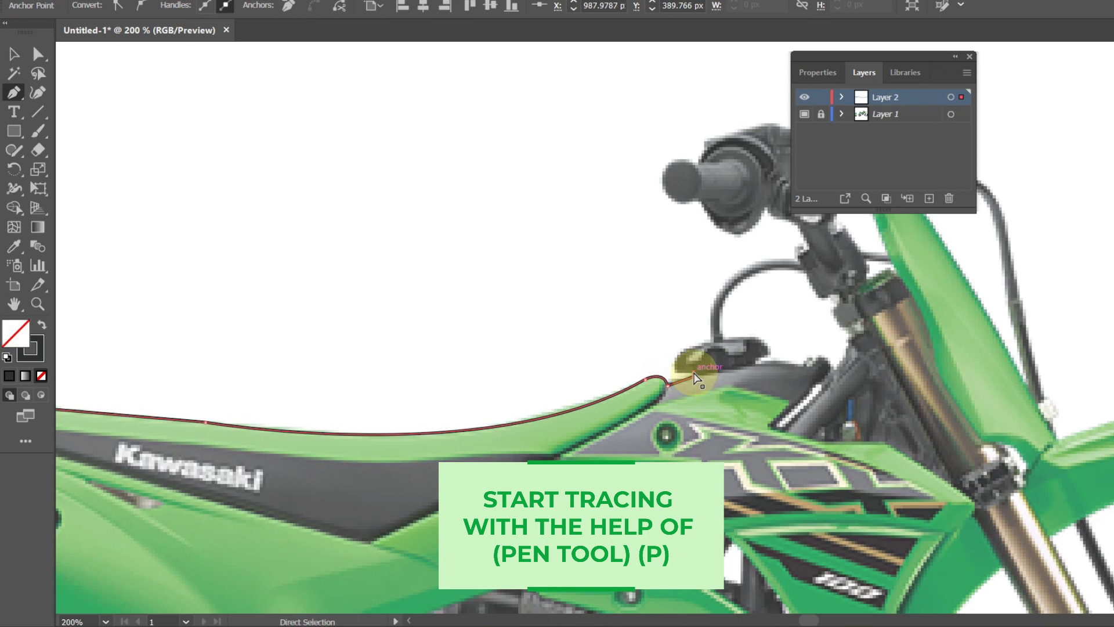
Step: Trace around the seat's front end and along the two pointed grey panels below it
{"action": "scroll", "coordinate": [695, 377], "scroll_direction": "up", "scroll_amount": 3}
{"action": "scroll", "coordinate": [620, 383], "scroll_direction": "down", "scroll_amount": 5}
{"action": "scroll", "coordinate": [630, 378], "scroll_direction": "up", "scroll_amount": 3}
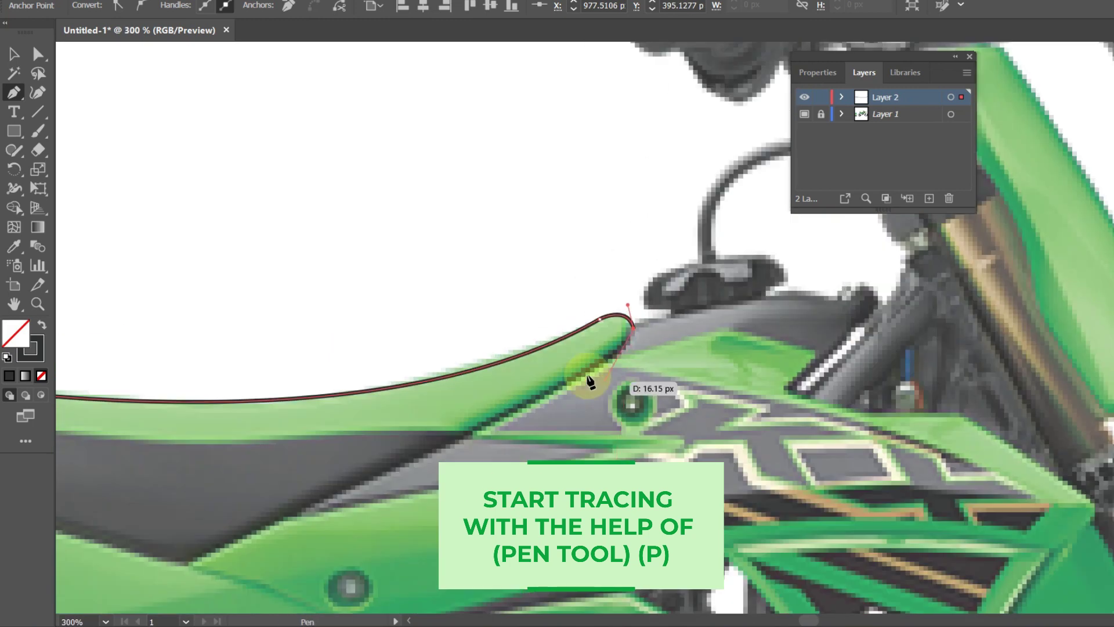
{"action": "left_click", "coordinate": [413, 461]}
{"action": "left_click", "coordinate": [296, 516]}
{"action": "left_click", "coordinate": [609, 449]}
{"action": "left_click_drag", "start_coordinate": [695, 461], "coordinate": [658, 374]}
{"action": "left_click", "coordinate": [439, 352]}
{"action": "left_click", "coordinate": [446, 346]}
{"action": "left_click", "coordinate": [586, 345]}
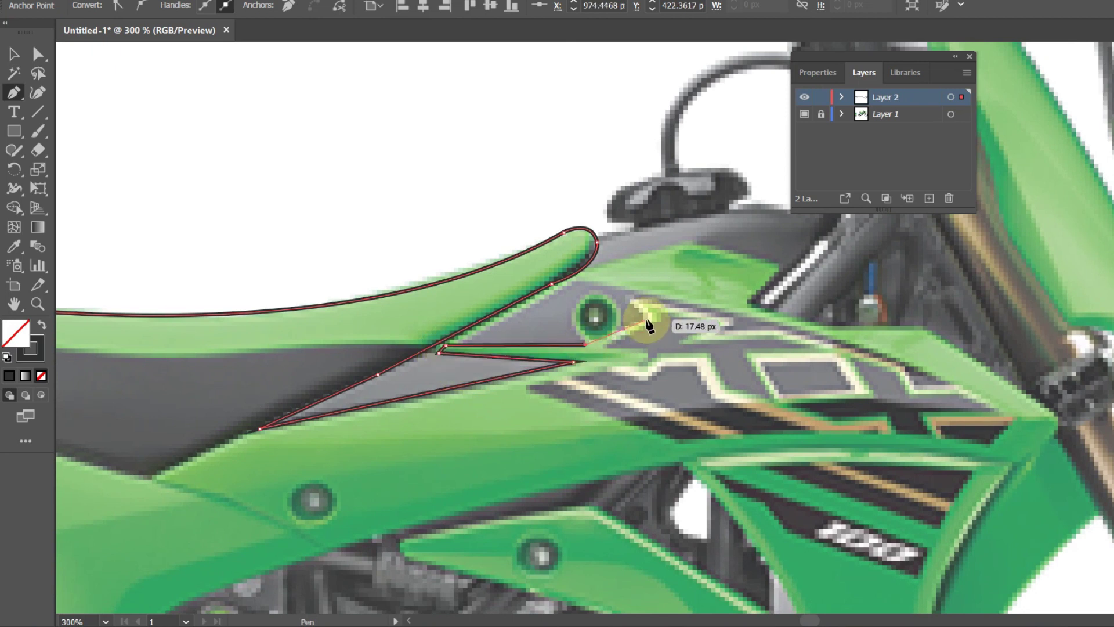
Step: Trace the narrow dark graphic strip on the upper shroud and bring the outline back toward the seat's front end
{"action": "left_click", "coordinate": [732, 318]}
{"action": "left_click", "coordinate": [719, 329]}
{"action": "left_click", "coordinate": [788, 331]}
{"action": "left_click", "coordinate": [905, 369]}
{"action": "left_click", "coordinate": [950, 381]}
{"action": "left_click", "coordinate": [760, 318]}
{"action": "left_click", "coordinate": [577, 277]}
Step: Trace the green shroud's upper edge from its peak below the tank to the fork clamp
{"action": "left_click", "coordinate": [689, 244]}
{"action": "left_click", "coordinate": [783, 265]}
{"action": "left_click", "coordinate": [748, 302]}
{"action": "left_click", "coordinate": [923, 327]}
{"action": "left_click", "coordinate": [1057, 416]}
{"action": "scroll", "coordinate": [1049, 424], "scroll_direction": "down", "scroll_amount": 1}
{"action": "left_click_drag", "start_coordinate": [672, 357], "coordinate": [697, 466]}
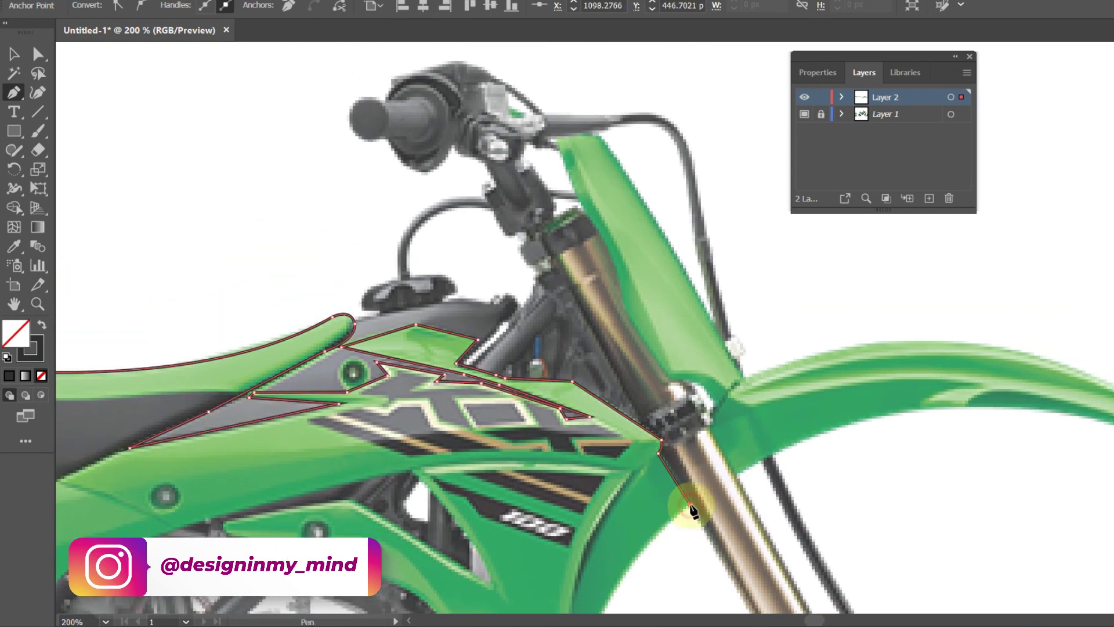
Step: Continue the outline down the shroud's front edge, around its lower tip and up the inner edge
{"action": "left_click", "coordinate": [690, 507]}
{"action": "left_click_drag", "start_coordinate": [694, 511], "coordinate": [794, 237]}
{"action": "left_click", "coordinate": [669, 415]}
{"action": "left_click", "coordinate": [642, 441]}
{"action": "left_click", "coordinate": [595, 423]}
{"action": "left_click", "coordinate": [552, 361]}
{"action": "left_click_drag", "start_coordinate": [482, 348], "coordinate": [643, 500]}
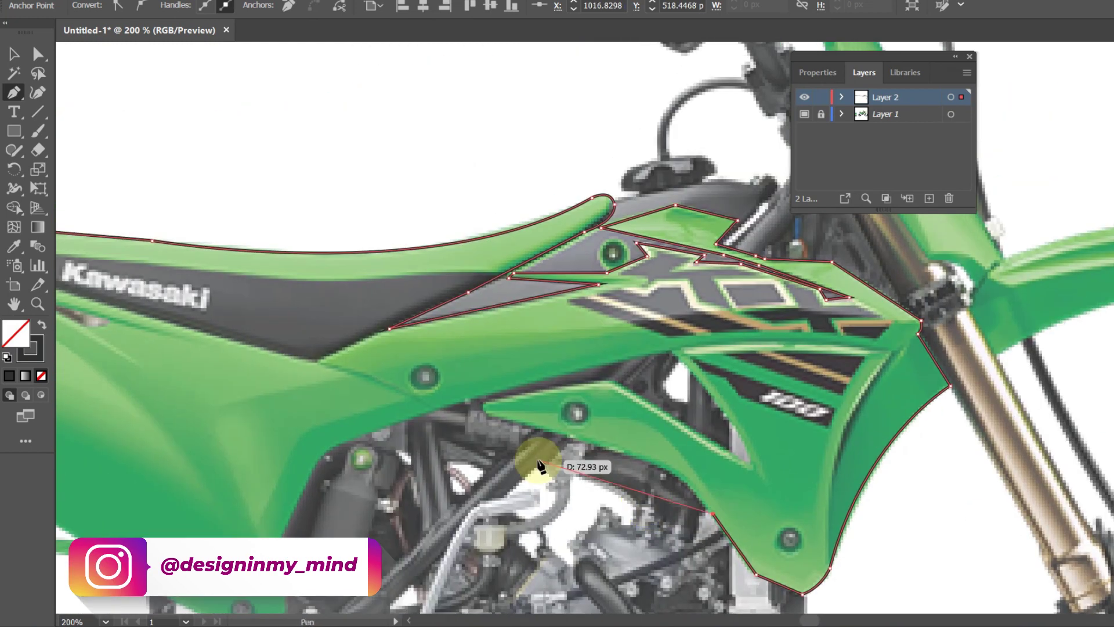
Step: Trace the shroud's pointed rear arm and its upper edge to the corner of the triangular opening
{"action": "left_click", "coordinate": [587, 456]}
{"action": "left_click", "coordinate": [503, 413]}
{"action": "left_click_drag", "start_coordinate": [504, 413], "coordinate": [454, 322]}
{"action": "left_click_drag", "start_coordinate": [545, 301], "coordinate": [574, 307]}
{"action": "left_click_drag", "start_coordinate": [690, 366], "coordinate": [696, 369]}
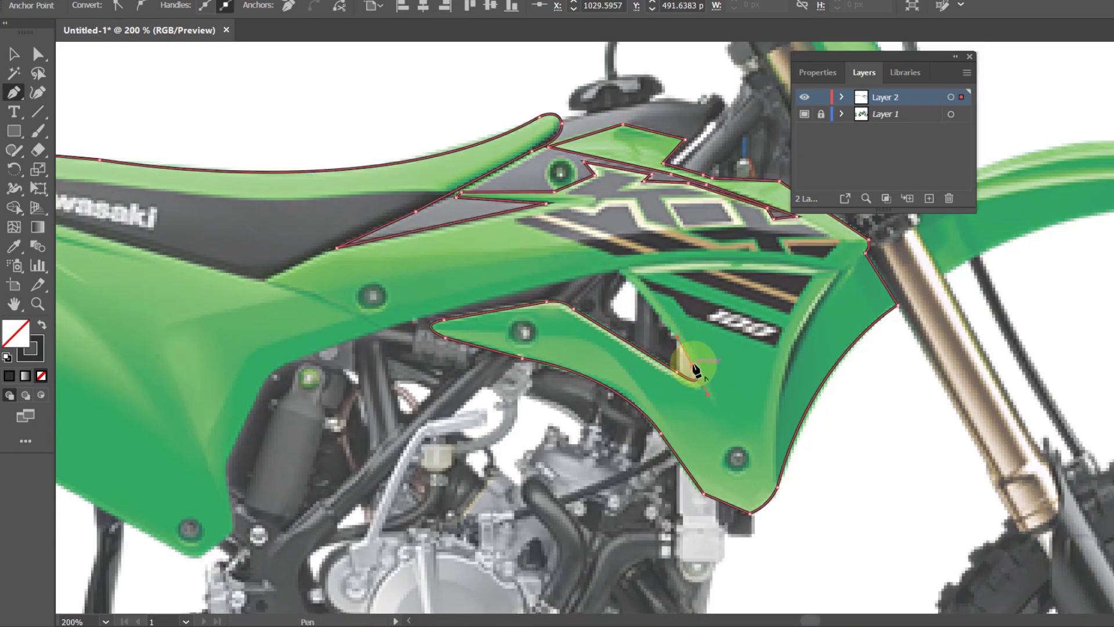
Step: Extend the outline from the triangular opening along the bodywork's underside and down the side panel's front edge
{"action": "scroll", "coordinate": [620, 272], "scroll_direction": "left", "scroll_amount": 3}
{"action": "left_click", "coordinate": [531, 311]}
{"action": "scroll", "coordinate": [530, 311], "scroll_direction": "down", "scroll_amount": 2}
{"action": "left_click", "coordinate": [510, 266]}
{"action": "scroll", "coordinate": [517, 282], "scroll_direction": "down", "scroll_amount": 3}
{"action": "left_click_drag", "start_coordinate": [540, 264], "coordinate": [543, 316]}
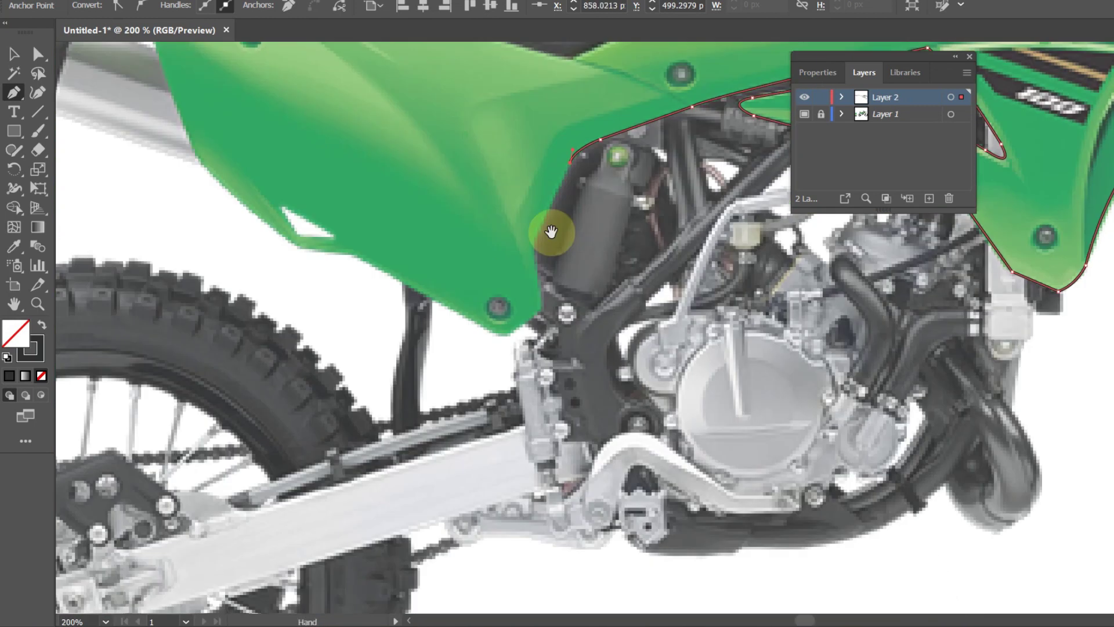
{"action": "scroll", "coordinate": [478, 323], "scroll_direction": "up", "scroll_amount": 3}
{"action": "left_click", "coordinate": [477, 323]}
Step: Trace the side panel's lower and rear edges up to the rear fender and close the bodywork outline
{"action": "scroll", "coordinate": [489, 451], "scroll_direction": "up", "scroll_amount": 3}
{"action": "left_click", "coordinate": [490, 450]}
{"action": "left_click", "coordinate": [459, 438]}
{"action": "scroll", "coordinate": [412, 413], "scroll_direction": "up", "scroll_amount": 2}
{"action": "left_click_drag", "start_coordinate": [416, 370], "coordinate": [456, 466]}
{"action": "left_click", "coordinate": [395, 346]}
{"action": "left_click", "coordinate": [332, 307]}
{"action": "scroll", "coordinate": [332, 309], "scroll_direction": "down", "scroll_amount": 1}
{"action": "left_click_drag", "start_coordinate": [795, 512], "coordinate": [530, 415]}
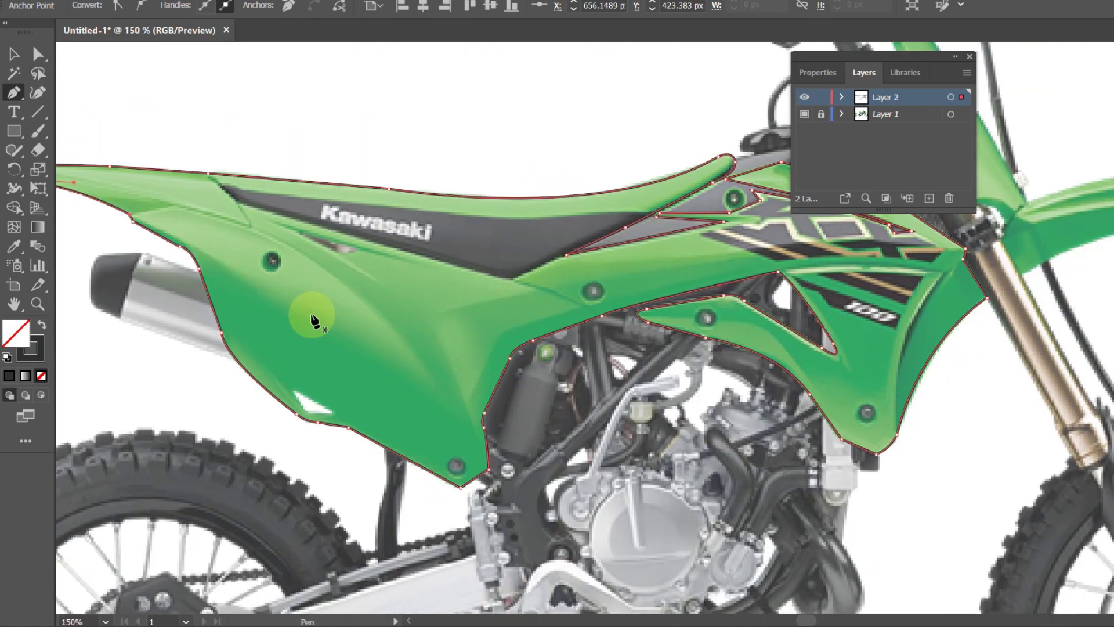
Step: Deselect the bodywork outline and start a new path along the lower edge of the dark Kawasaki seat panel
{"action": "left_click", "coordinate": [14, 54]}
{"action": "left_click", "coordinate": [93, 81]}
{"action": "left_click", "coordinate": [15, 95]}
{"action": "scroll", "coordinate": [222, 186], "scroll_direction": "up", "scroll_amount": 2}
{"action": "left_click", "coordinate": [222, 185]}
{"action": "left_click", "coordinate": [239, 202]}
{"action": "scroll", "coordinate": [302, 220], "scroll_direction": "right", "scroll_amount": 2}
{"action": "left_click", "coordinate": [361, 241]}
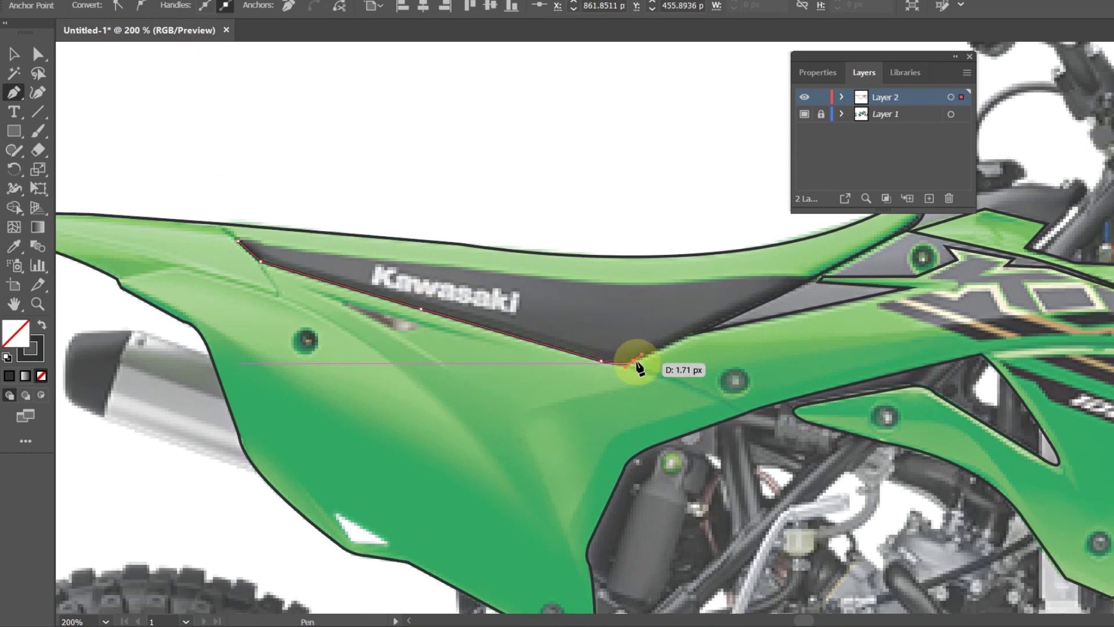
Step: Trace the dark seat panel's front and upper edges and close its outline
{"action": "left_click_drag", "start_coordinate": [642, 355], "coordinate": [524, 425]}
{"action": "left_click", "coordinate": [580, 402]}
{"action": "left_click", "coordinate": [695, 347]}
{"action": "left_click", "coordinate": [564, 350]}
{"action": "left_click", "coordinate": [469, 351]}
{"action": "left_click_drag", "start_coordinate": [293, 330], "coordinate": [521, 388]}
{"action": "left_click", "coordinate": [386, 375]}
{"action": "left_click", "coordinate": [348, 368]}
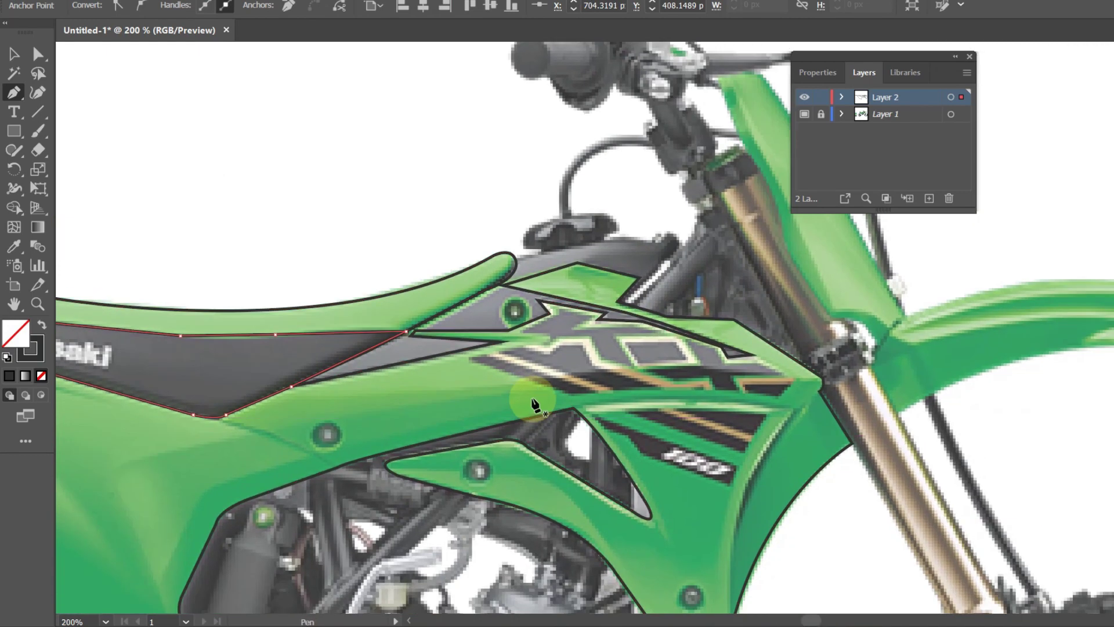
Step: Start a path at the seat's front end and trace the dark tank's top edge around its front corner
{"action": "left_click_drag", "start_coordinate": [586, 346], "coordinate": [508, 401]}
{"action": "left_click", "coordinate": [438, 315]}
{"action": "left_click_drag", "start_coordinate": [577, 299], "coordinate": [604, 314]}
{"action": "left_click", "coordinate": [577, 298]}
{"action": "left_click", "coordinate": [591, 289]}
{"action": "left_click", "coordinate": [600, 302]}
{"action": "left_click", "coordinate": [584, 318]}
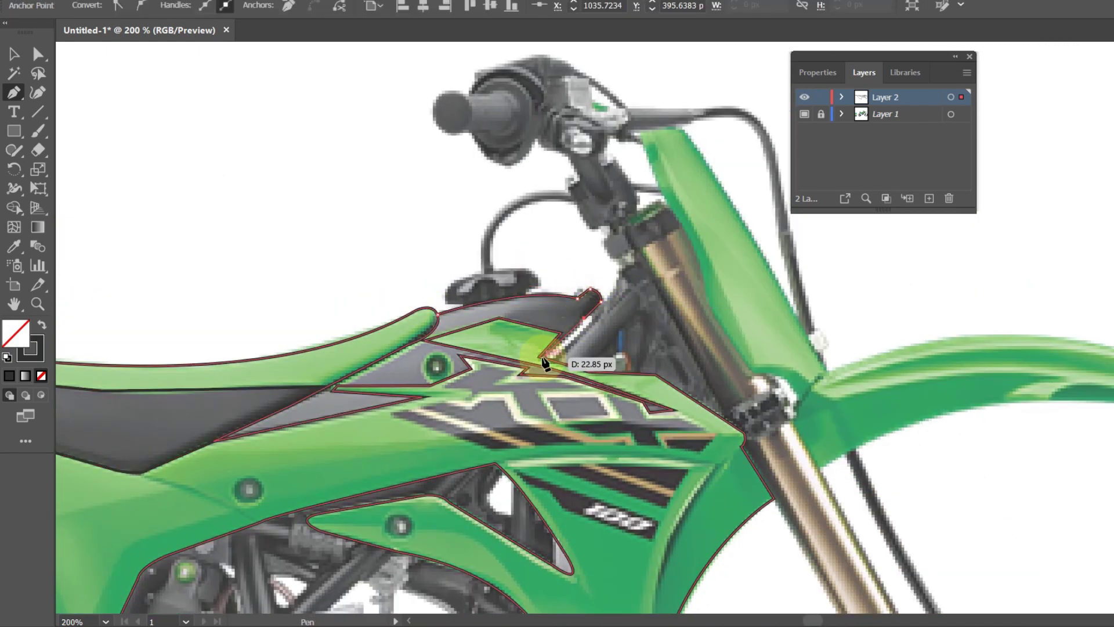
Step: Run the tank path back behind the green shroud and grey panels and close it at the seat's front end
{"action": "left_click", "coordinate": [520, 375]}
{"action": "left_click", "coordinate": [471, 368]}
{"action": "left_click", "coordinate": [429, 385]}
{"action": "left_click", "coordinate": [422, 398]}
{"action": "left_click", "coordinate": [217, 440]}
{"action": "left_click", "coordinate": [328, 387]}
{"action": "left_click", "coordinate": [425, 339]}
{"action": "left_click", "coordinate": [438, 315]}
Step: Draw an ellipse over the fuel cap and adjust its shape to match the cap
{"action": "left_click", "coordinate": [14, 54]}
{"action": "left_click_drag", "start_coordinate": [14, 131], "coordinate": [75, 167]}
{"action": "key", "text": "ctrl+="}
{"action": "mouse_move", "coordinate": [352, 233]}
{"action": "left_mouse_down"}
{"action": "mouse_move", "coordinate": [491, 266]}
{"action": "mouse_move", "coordinate": [492, 219]}
{"action": "left_mouse_up"}
{"action": "left_click", "coordinate": [13, 54]}
{"action": "left_click_drag", "start_coordinate": [466, 231], "coordinate": [466, 243]}
{"action": "left_click_drag", "start_coordinate": [424, 281], "coordinate": [425, 294]}
Step: Cut away the lower part of the fuel cap ellipse and close the shape with Pen segments around the cap's base
{"action": "left_click_drag", "start_coordinate": [37, 150], "coordinate": [87, 169]}
{"action": "left_click", "coordinate": [376, 290]}
{"action": "left_click", "coordinate": [485, 269]}
{"action": "key", "text": "Delete"}
{"action": "left_click", "coordinate": [14, 93]}
{"action": "left_click", "coordinate": [376, 289]}
{"action": "left_click", "coordinate": [379, 294]}
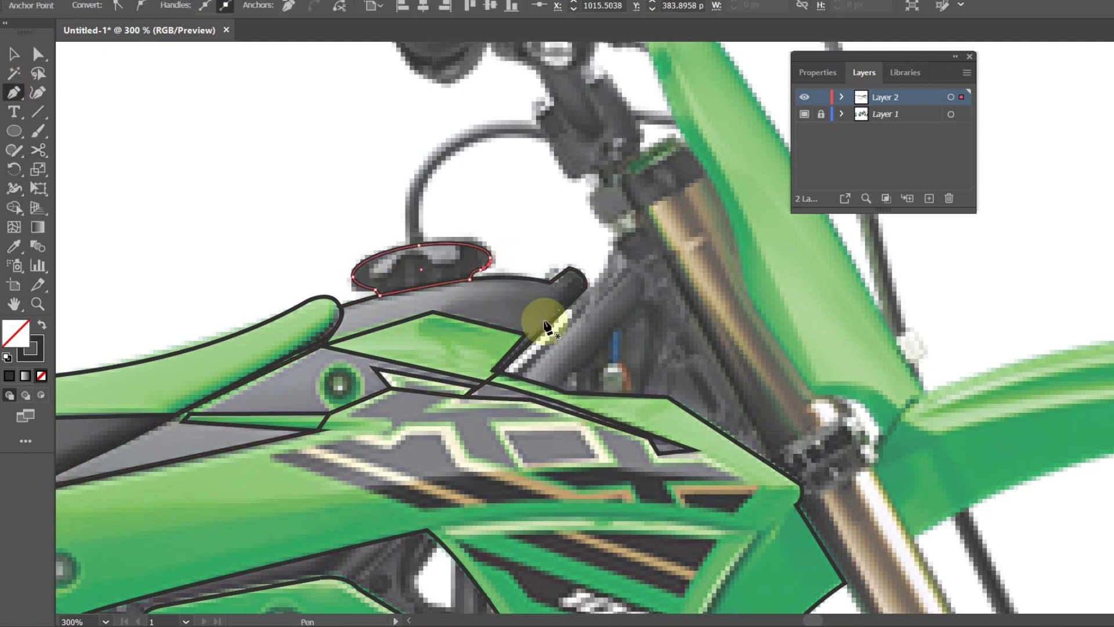
Step: Trace the frame and steering stem from the tank's front up and around the underside of the handlebar grip
{"action": "left_click_drag", "start_coordinate": [486, 321], "coordinate": [394, 399]}
{"action": "left_click", "coordinate": [459, 354]}
{"action": "left_click", "coordinate": [480, 347]}
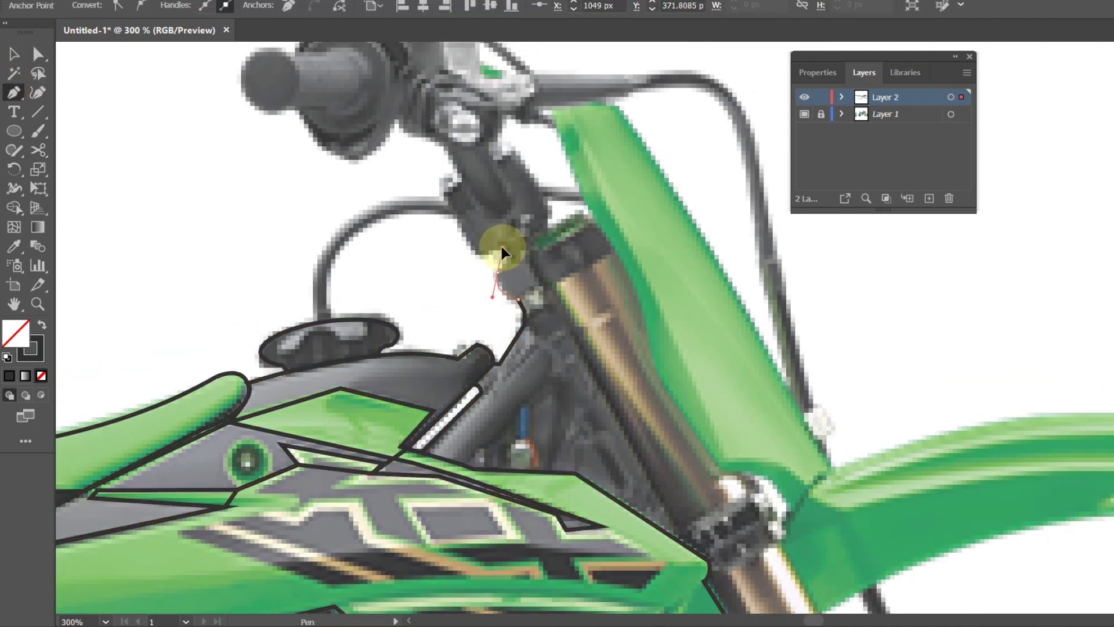
{"action": "left_click_drag", "start_coordinate": [503, 246], "coordinate": [578, 320]}
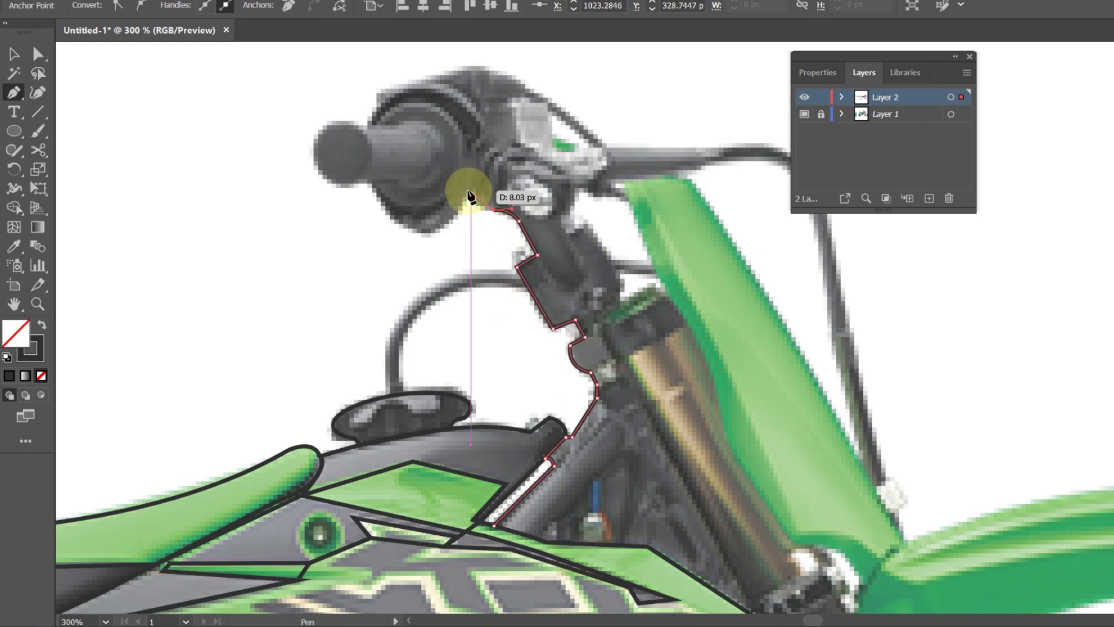
{"action": "left_click_drag", "start_coordinate": [415, 230], "coordinate": [450, 281]}
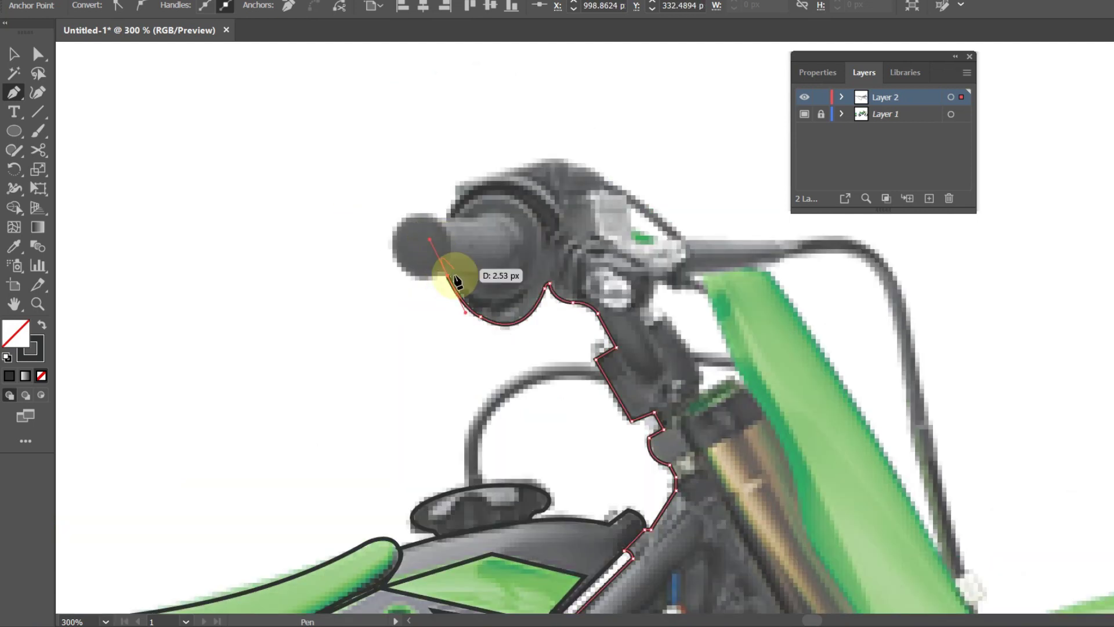
{"action": "left_click_drag", "start_coordinate": [399, 312], "coordinate": [400, 312]}
Step: Draw a circle over the handlebar grip's end and cut away the part inside the grip
{"action": "key", "text": "l"}
{"action": "left_click_drag", "start_coordinate": [393, 216], "coordinate": [447, 272]}
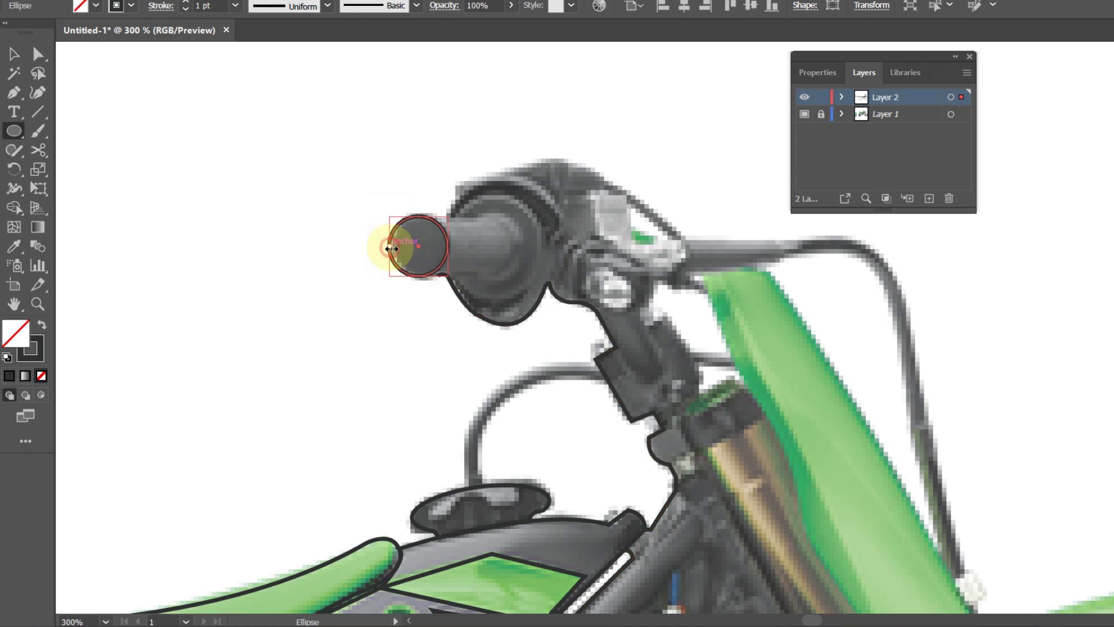
{"action": "key", "text": "c"}
{"action": "left_click", "coordinate": [422, 273]}
{"action": "key", "text": "v"}
{"action": "left_click", "coordinate": [451, 250]}
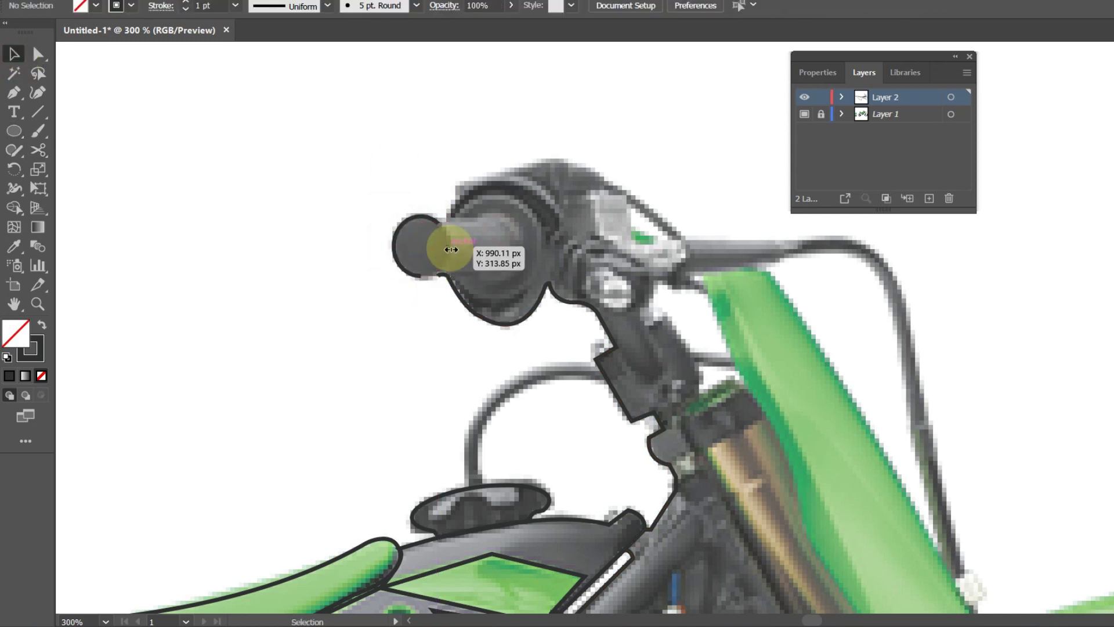
Step: Continue the path from the grip's rounded end over the top of the handlebar controls and down their front side
{"action": "left_click", "coordinate": [421, 277], "text": "ctrl"}
{"action": "left_click", "coordinate": [520, 168]}
{"action": "left_click_drag", "start_coordinate": [572, 162], "coordinate": [608, 186]}
{"action": "left_click", "coordinate": [599, 235]}
{"action": "left_click_drag", "start_coordinate": [654, 288], "coordinate": [525, 301]}
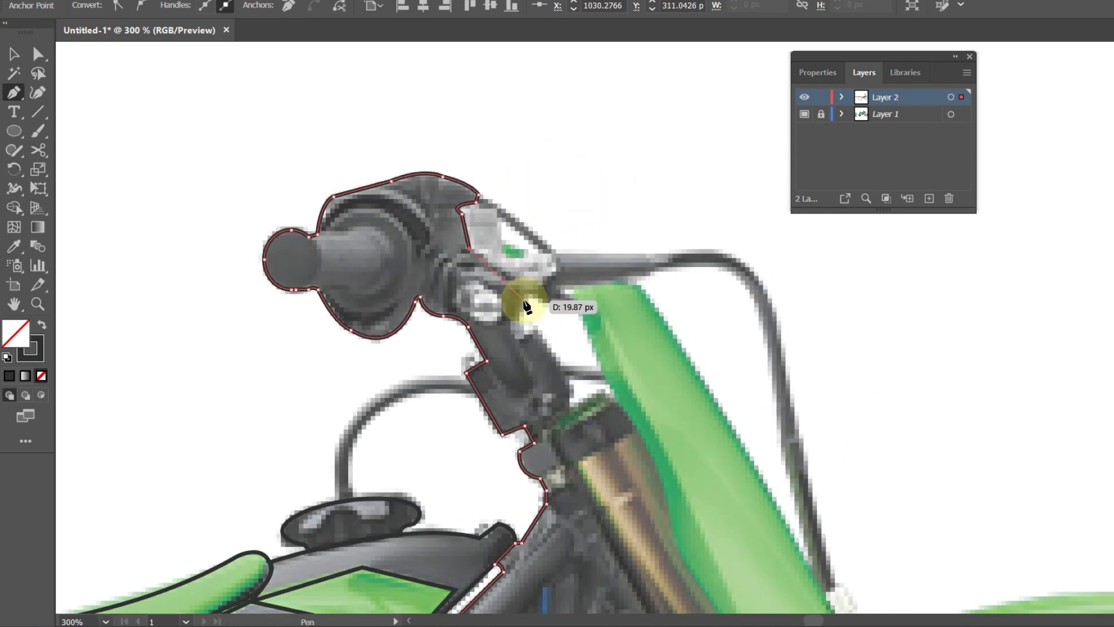
Step: Trace the steering stem's front side and the frame down to the shroud, closing the handlebar and frame outline
{"action": "left_click", "coordinate": [572, 406]}
{"action": "left_click_drag", "start_coordinate": [575, 434], "coordinate": [533, 282]}
{"action": "left_click", "coordinate": [497, 227]}
{"action": "left_click", "coordinate": [511, 270]}
{"action": "left_click", "coordinate": [660, 538]}
{"action": "left_click", "coordinate": [537, 457]}
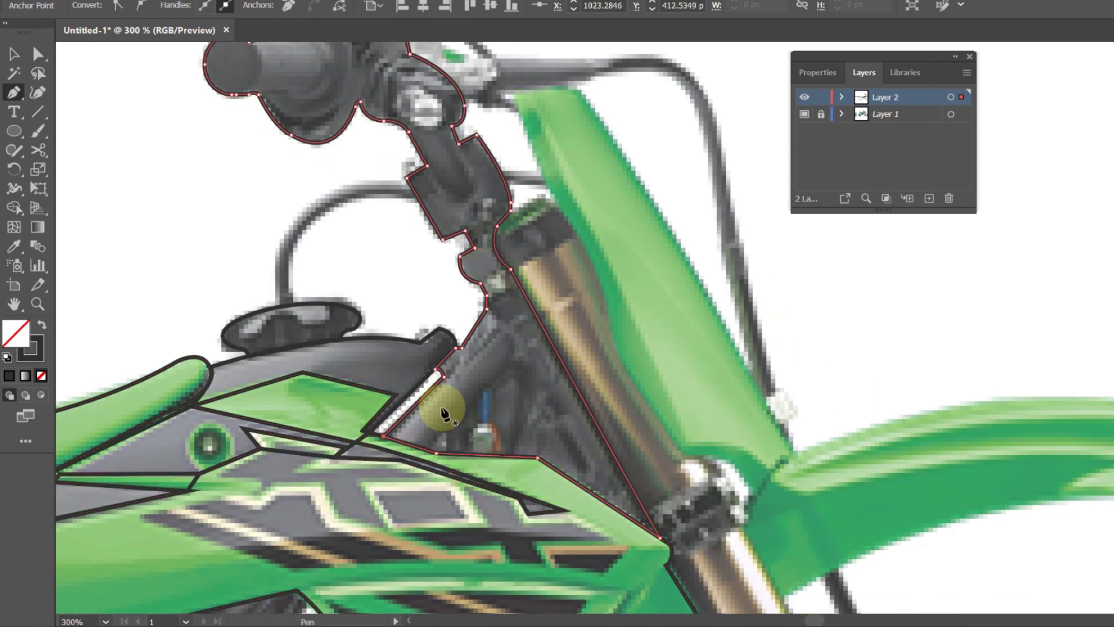
Step: Trace the fork's front edge down along the green number plate and around the clamp
{"action": "left_click_drag", "start_coordinate": [445, 413], "coordinate": [361, 486]}
{"action": "left_click_drag", "start_coordinate": [468, 339], "coordinate": [367, 230]}
{"action": "left_click", "coordinate": [468, 355]}
{"action": "left_click_drag", "start_coordinate": [438, 371], "coordinate": [358, 156]}
{"action": "left_click_drag", "start_coordinate": [425, 261], "coordinate": [440, 297]}
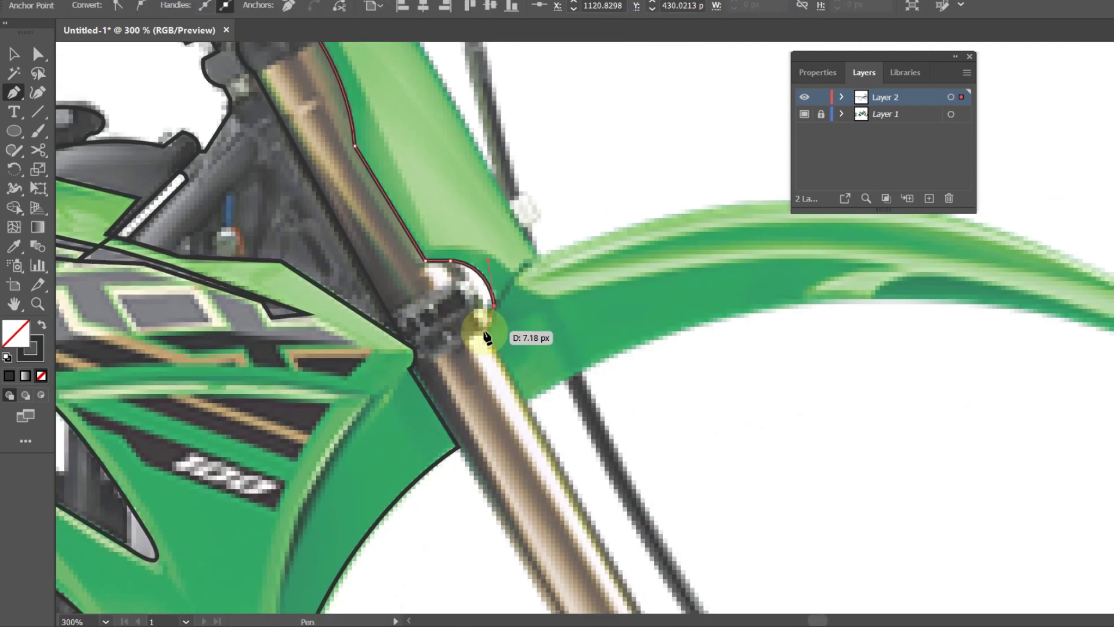
{"action": "left_click_drag", "start_coordinate": [486, 336], "coordinate": [487, 334]}
{"action": "scroll", "coordinate": [490, 313], "scroll_direction": "down", "scroll_amount": 6}
Step: Trace the fork's rear edge back up to its top cap and close the fork outline
{"action": "mouse_move", "coordinate": [572, 397]}
{"action": "left_mouse_down"}
{"action": "mouse_move", "coordinate": [510, 453]}
{"action": "mouse_move", "coordinate": [426, 240]}
{"action": "mouse_move", "coordinate": [547, 454]}
{"action": "left_mouse_up"}
{"action": "left_click", "coordinate": [447, 280]}
{"action": "left_click", "coordinate": [417, 224]}
{"action": "left_click", "coordinate": [402, 180]}
{"action": "left_click", "coordinate": [417, 163]}
{"action": "left_click_drag", "start_coordinate": [417, 163], "coordinate": [461, 249]}
{"action": "left_click", "coordinate": [490, 242]}
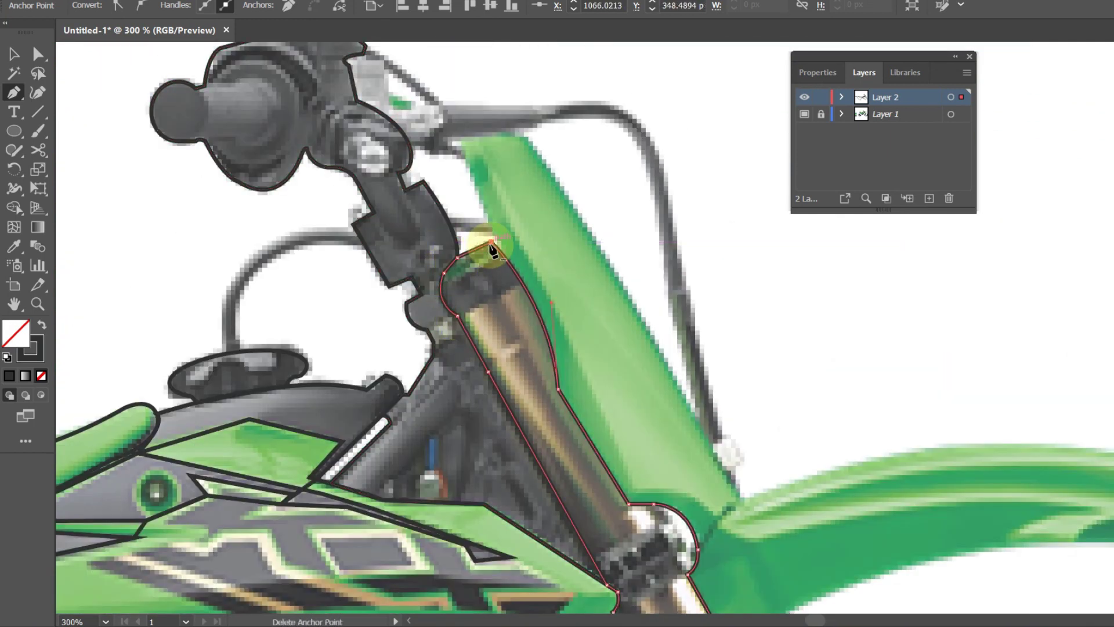
Step: Trace the light grey lever beside the handlebar controls and close its outline
{"action": "scroll", "coordinate": [491, 242], "scroll_direction": "up", "scroll_amount": 3}
{"action": "left_click", "coordinate": [355, 164]}
{"action": "left_click", "coordinate": [377, 170]}
{"action": "left_click", "coordinate": [383, 213]}
{"action": "left_click", "coordinate": [437, 232]}
{"action": "left_click", "coordinate": [403, 256]}
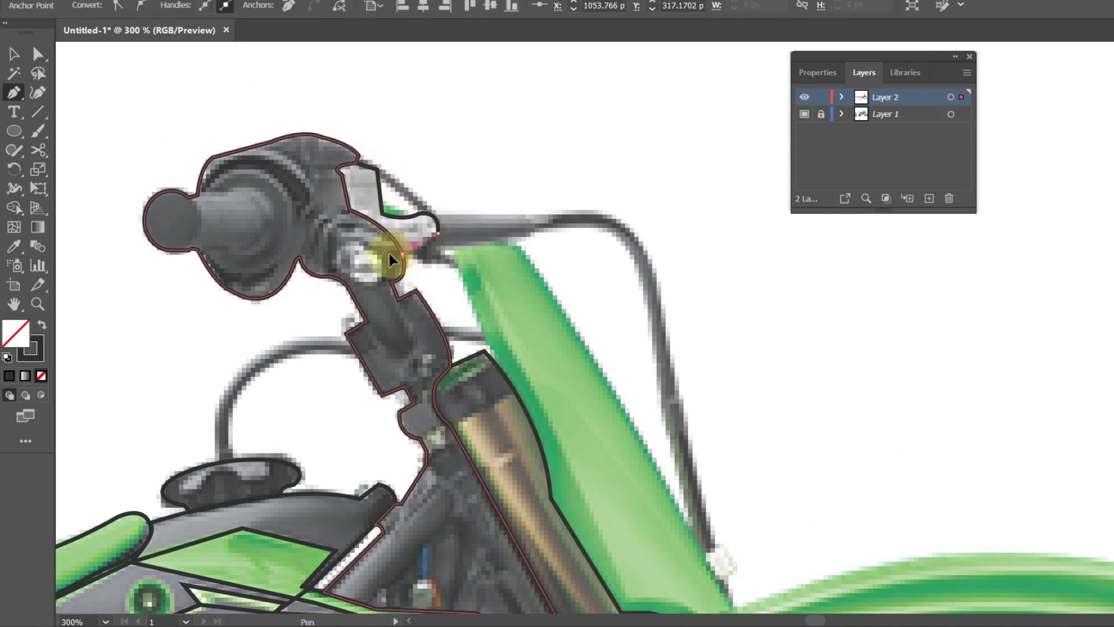
{"action": "left_click_drag", "start_coordinate": [318, 200], "coordinate": [347, 245]}
Step: Trace the green number plate's top edge and its long front edge down to the front fender
{"action": "left_click", "coordinate": [379, 258]}
{"action": "left_click_drag", "start_coordinate": [385, 210], "coordinate": [373, 226]}
{"action": "scroll", "coordinate": [417, 204], "scroll_direction": "right", "scroll_amount": 3}
{"action": "left_click", "coordinate": [423, 248]}
{"action": "scroll", "coordinate": [572, 393], "scroll_direction": "down", "scroll_amount": 5}
{"action": "left_click", "coordinate": [399, 325]}
{"action": "left_click", "coordinate": [453, 395]}
Step: Continue the path along the front fender's curved upper edge to its pointed tip
{"action": "scroll", "coordinate": [805, 378], "scroll_direction": "right", "scroll_amount": 3}
{"action": "left_click_drag", "start_coordinate": [805, 378], "coordinate": [846, 393]}
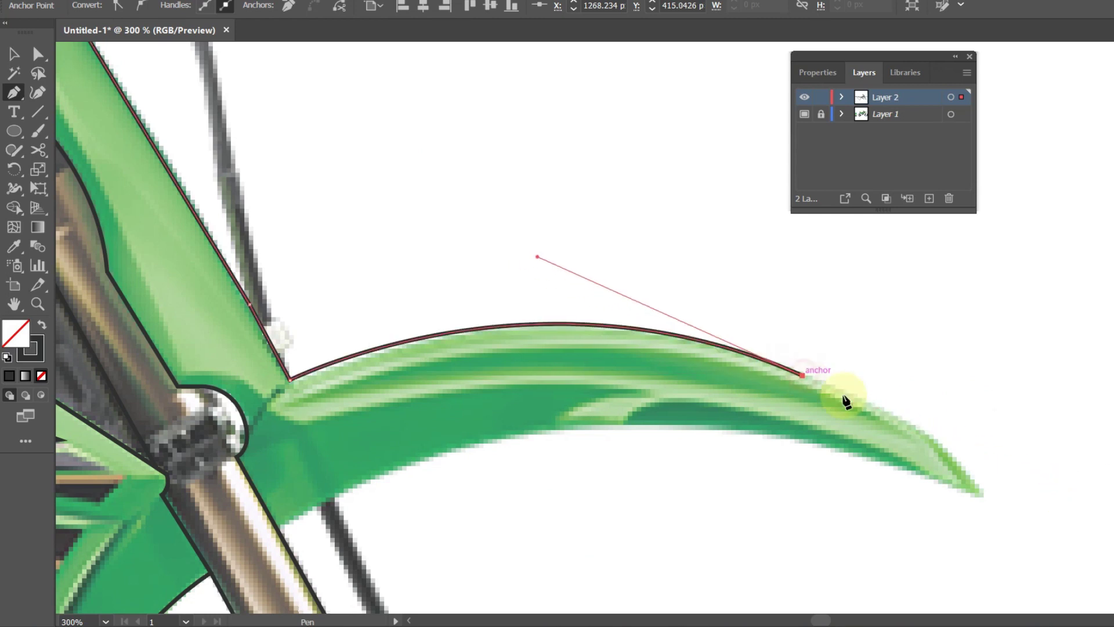
{"action": "left_click_drag", "start_coordinate": [933, 440], "coordinate": [1009, 452]}
{"action": "left_click", "coordinate": [685, 229]}
{"action": "left_click", "coordinate": [731, 282]}
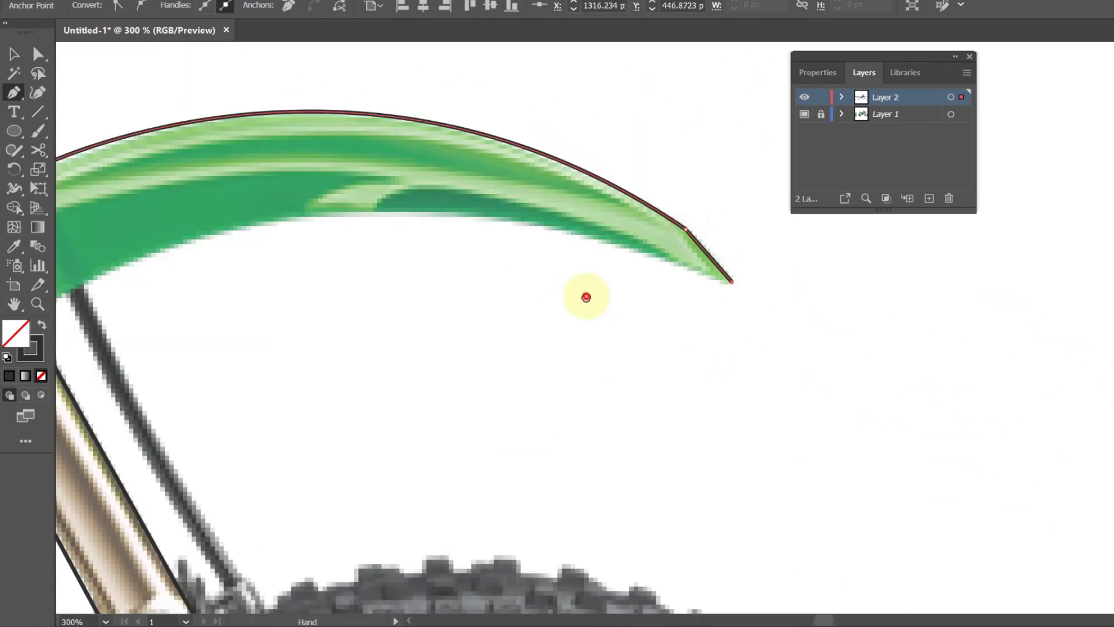
Step: Trace the front fender's underside from the tip back to the fork
{"action": "key", "text": "ctrl+minus"}
{"action": "key", "text": "ctrl+minus"}
{"action": "left_click_drag", "start_coordinate": [417, 345], "coordinate": [226, 455]}
{"action": "left_click", "coordinate": [417, 345]}
{"action": "left_click", "coordinate": [397, 308]}
Step: Trace the number plate's rear edge up along the fork and close the plate and fender outline
{"action": "key", "text": "ctrl+plus"}
{"action": "key", "text": "ctrl+plus"}
{"action": "mouse_move", "coordinate": [572, 233]}
{"action": "left_mouse_down"}
{"action": "mouse_move", "coordinate": [374, 322]}
{"action": "mouse_move", "coordinate": [382, 339]}
{"action": "left_mouse_up"}
{"action": "left_click", "coordinate": [380, 342]}
{"action": "left_click", "coordinate": [310, 227]}
{"action": "mouse_move", "coordinate": [304, 189]}
{"action": "left_mouse_down"}
{"action": "mouse_move", "coordinate": [421, 317]}
{"action": "mouse_move", "coordinate": [420, 381]}
{"action": "left_mouse_up"}
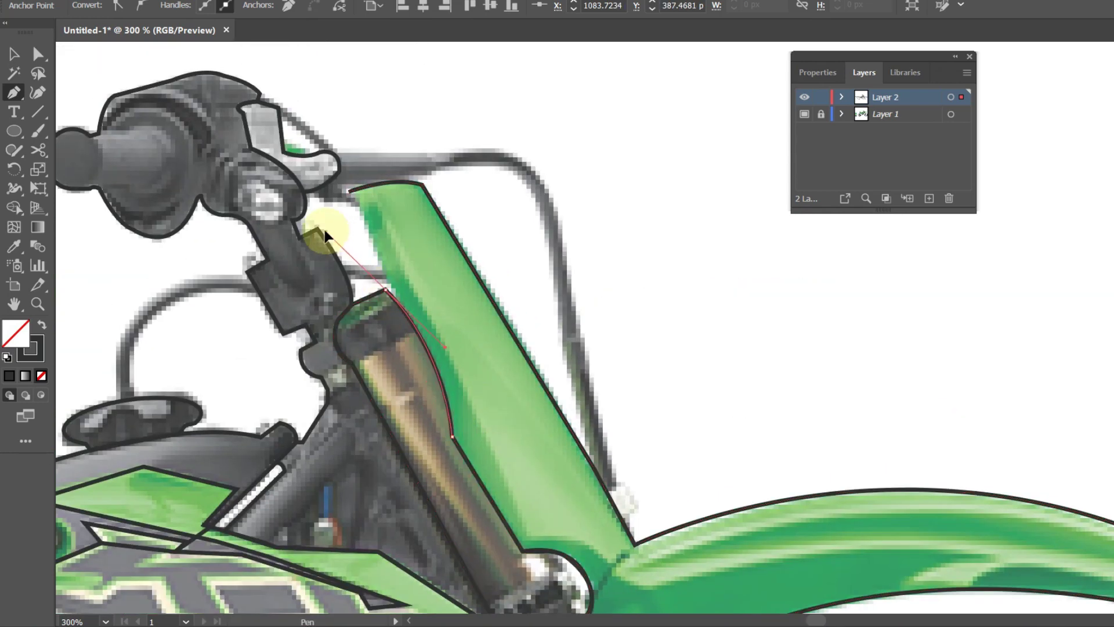
{"action": "left_click_drag", "start_coordinate": [341, 179], "coordinate": [463, 293]}
Step: Outline the dark bar between the lever and the front cable, and trace the short cable above the lever
{"action": "left_click", "coordinate": [427, 249]}
{"action": "left_click", "coordinate": [547, 248]}
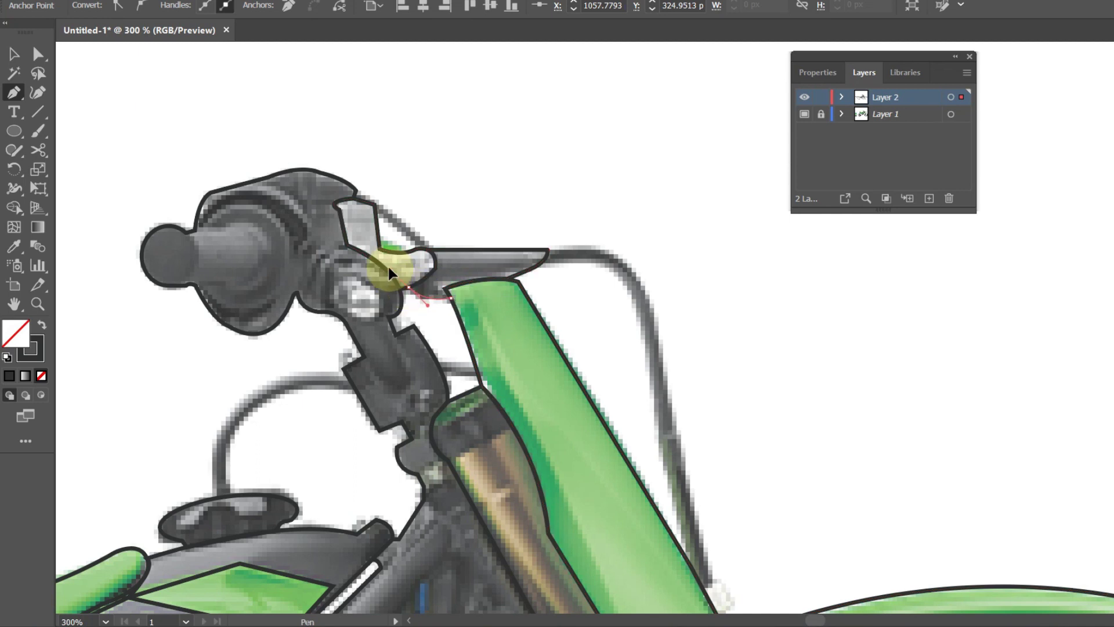
{"action": "left_click_drag", "start_coordinate": [647, 336], "coordinate": [667, 355]}
{"action": "left_click_drag", "start_coordinate": [441, 250], "coordinate": [450, 270]}
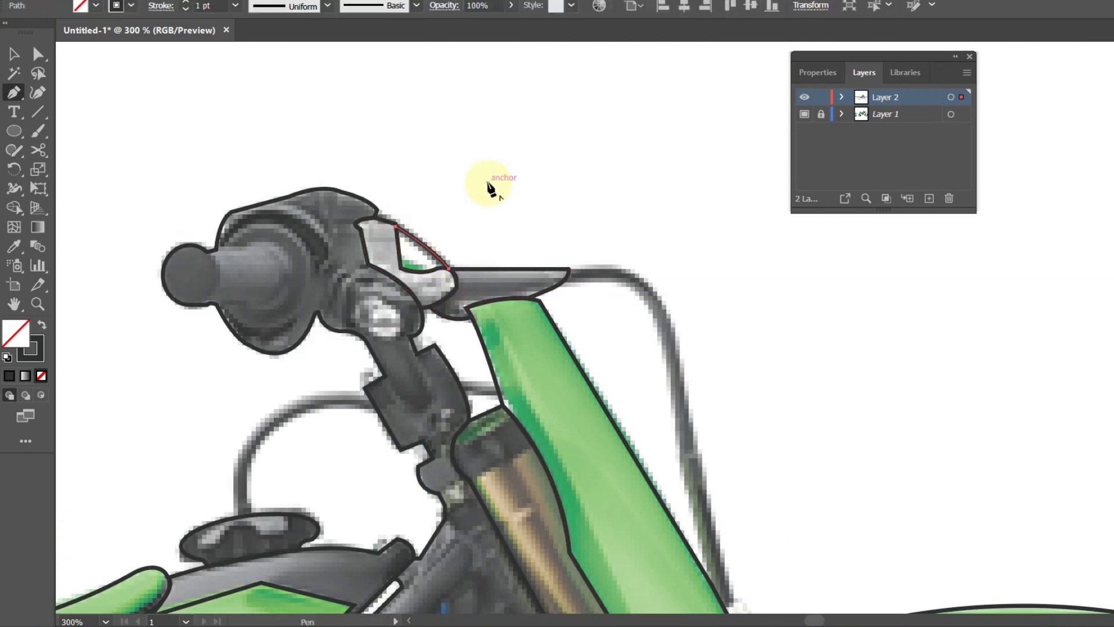
{"action": "left_click", "coordinate": [356, 166]}
Step: Select all the traced outlines and adjust their stroke settings
{"action": "left_click", "coordinate": [14, 54]}
{"action": "left_click", "coordinate": [289, 102]}
{"action": "key", "text": "ctrl+minus"}
{"action": "key", "text": "ctrl+minus"}
{"action": "key", "text": "ctrl+minus"}
{"action": "left_click_drag", "start_coordinate": [96, 134], "coordinate": [916, 435]}
{"action": "left_click", "coordinate": [160, 5]}
{"action": "left_click", "coordinate": [77, 68]}
{"action": "left_click", "coordinate": [645, 154]}
Step: Trace the black cable from the end of the handlebar's dark bar down along the number plate's front edge
{"action": "scroll", "coordinate": [665, 165], "scroll_direction": "up", "scroll_amount": 4}
{"action": "left_click", "coordinate": [650, 326]}
{"action": "left_click_drag", "start_coordinate": [783, 472], "coordinate": [480, 321]}
{"action": "left_click", "coordinate": [14, 92]}
{"action": "left_click", "coordinate": [529, 215]}
{"action": "left_click", "coordinate": [596, 215]}
{"action": "mouse_move", "coordinate": [680, 329]}
{"action": "left_mouse_down"}
{"action": "mouse_move", "coordinate": [628, 259]}
{"action": "mouse_move", "coordinate": [627, 314]}
{"action": "left_mouse_up"}
{"action": "left_click_drag", "start_coordinate": [724, 493], "coordinate": [671, 365]}
{"action": "left_click_drag", "start_coordinate": [631, 435], "coordinate": [640, 465]}
{"action": "left_click", "coordinate": [723, 336], "text": "ctrl"}
Step: Trace the cable section below the front fender down to the lower fork leg
{"action": "scroll", "coordinate": [723, 336], "scroll_direction": "down", "scroll_amount": 2}
{"action": "left_click_drag", "start_coordinate": [696, 383], "coordinate": [664, 340]}
{"action": "left_click", "coordinate": [556, 245]}
{"action": "mouse_move", "coordinate": [666, 441]}
{"action": "left_mouse_down"}
{"action": "mouse_move", "coordinate": [689, 454]}
{"action": "mouse_move", "coordinate": [644, 459]}
{"action": "left_mouse_up"}
{"action": "scroll", "coordinate": [641, 440], "scroll_direction": "down", "scroll_amount": 3}
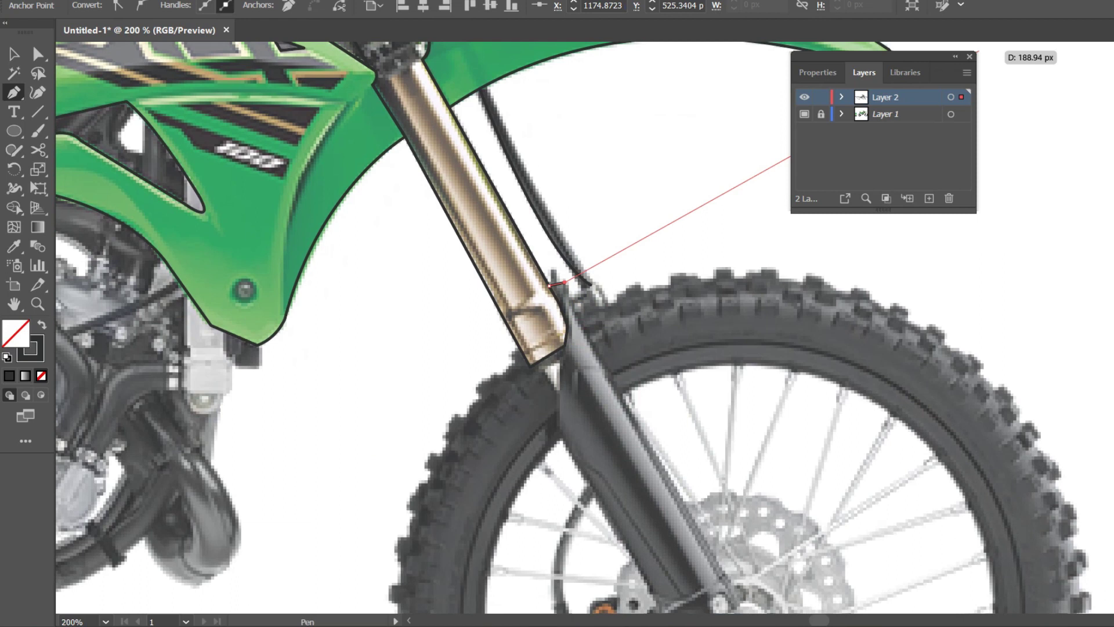
Step: Trace the dark lower fork leg from beside the gold tube down to the front axle
{"action": "left_click", "coordinate": [736, 603]}
{"action": "scroll", "coordinate": [735, 604], "scroll_direction": "down", "scroll_amount": 3}
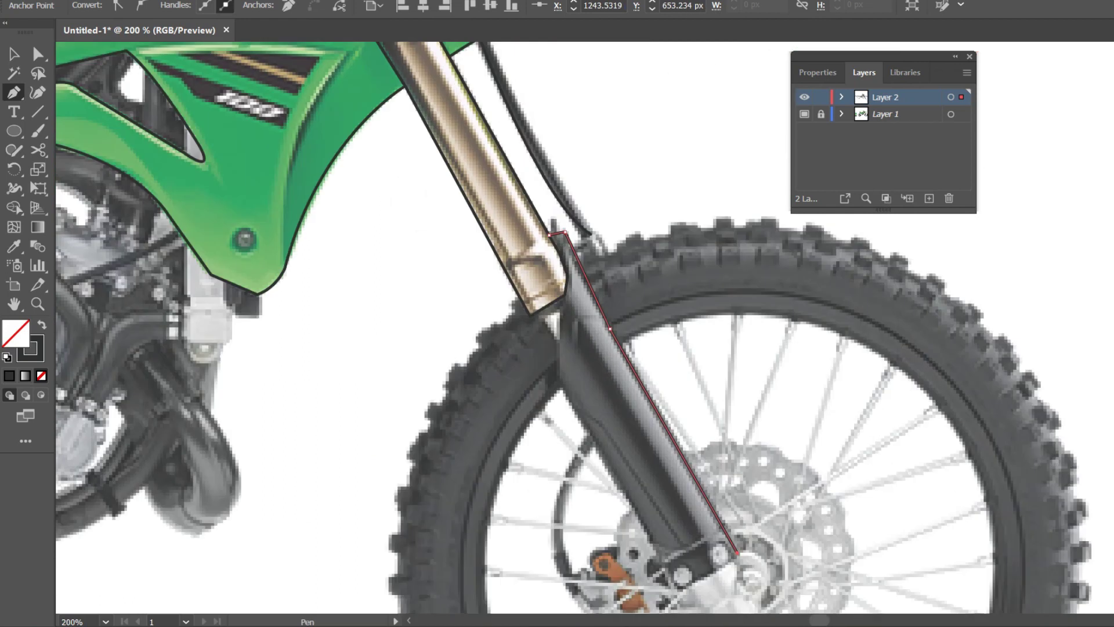
{"action": "key", "text": "ctrl+minus"}
{"action": "left_click", "coordinate": [592, 352]}
{"action": "left_click", "coordinate": [500, 192]}
{"action": "scroll", "coordinate": [496, 93], "scroll_direction": "up", "scroll_amount": 5}
{"action": "left_click_drag", "start_coordinate": [513, 395], "coordinate": [518, 402]}
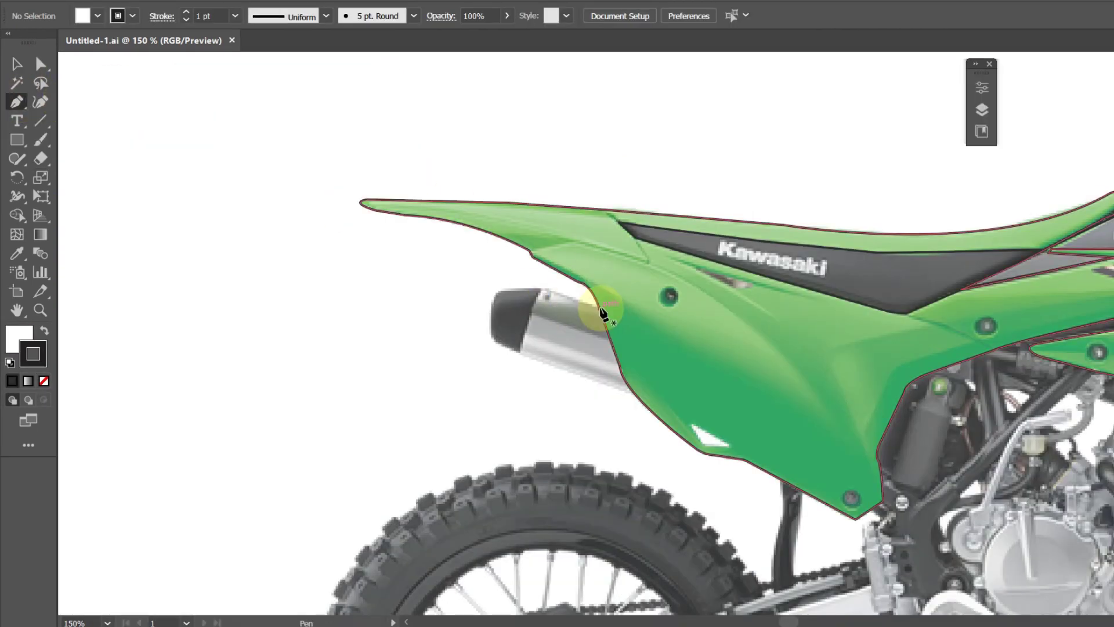
Step: Outline the exhaust muffler behind the rear side panel with no fill and close the path
{"action": "left_click", "coordinate": [600, 308]}
{"action": "left_click", "coordinate": [541, 288]}
{"action": "left_click", "coordinate": [505, 292]}
{"action": "left_click", "coordinate": [590, 227]}
{"action": "left_click", "coordinate": [765, 222]}
{"action": "left_click", "coordinate": [491, 304]}
{"action": "left_click", "coordinate": [491, 337]}
{"action": "left_click", "coordinate": [521, 352]}
{"action": "left_click", "coordinate": [622, 380]}
{"action": "left_click", "coordinate": [599, 308]}
Step: Outline the narrow black post between the rear side panel and the swingarm
{"action": "scroll", "coordinate": [580, 290], "scroll_direction": "down", "scroll_amount": 3}
{"action": "scroll", "coordinate": [580, 291], "scroll_direction": "right", "scroll_amount": 3}
{"action": "left_click", "coordinate": [559, 273]}
{"action": "left_click", "coordinate": [565, 307]}
{"action": "left_click", "coordinate": [558, 317]}
{"action": "left_click", "coordinate": [562, 383]}
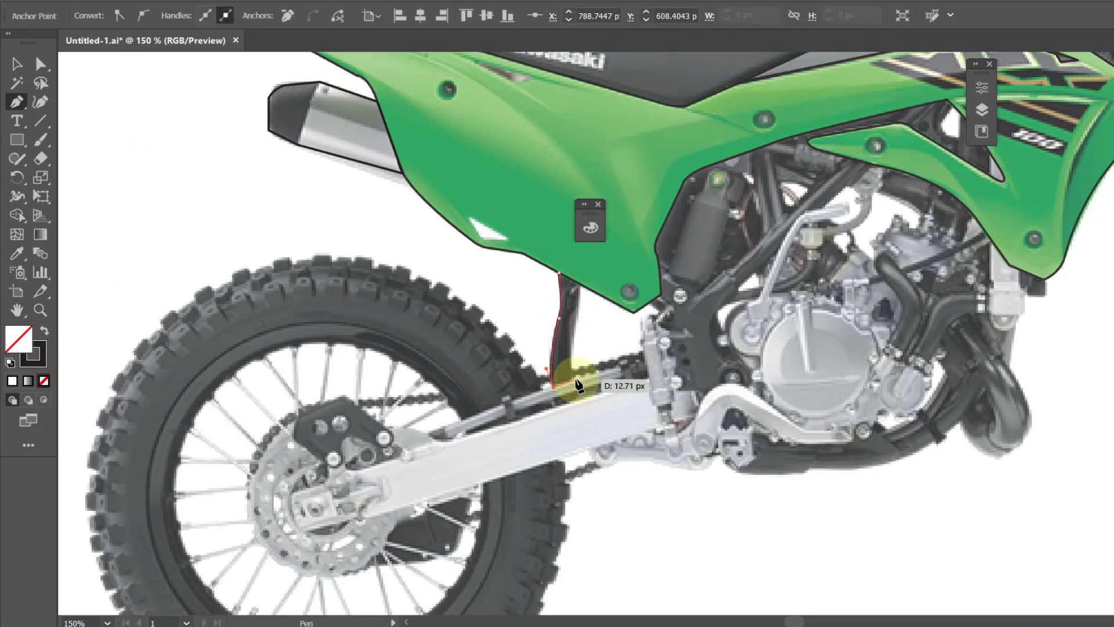
{"action": "left_click", "coordinate": [575, 380]}
{"action": "left_click_drag", "start_coordinate": [509, 351], "coordinate": [480, 389]}
{"action": "left_click", "coordinate": [549, 351]}
{"action": "left_click", "coordinate": [549, 322]}
{"action": "left_click", "coordinate": [529, 311]}
Step: Outline the black bracket at the rear hub and draw a circle around the rear brake disc
{"action": "left_click_drag", "start_coordinate": [109, 454], "coordinate": [188, 360]}
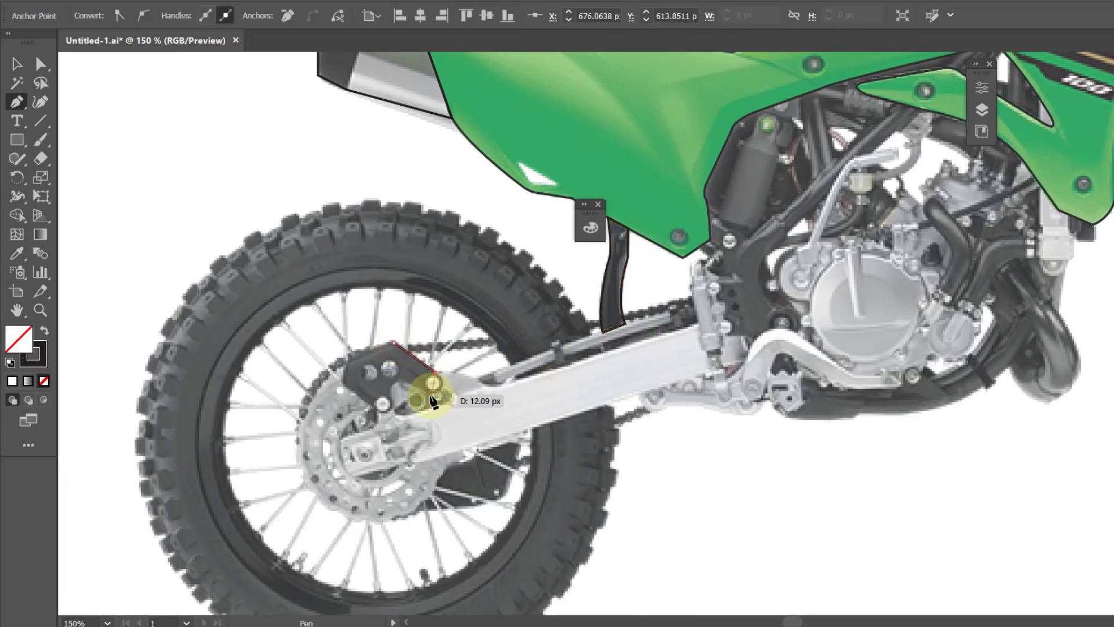
{"action": "left_click_drag", "start_coordinate": [15, 145], "coordinate": [70, 177]}
{"action": "mouse_move", "coordinate": [298, 351]}
{"action": "left_mouse_down"}
{"action": "mouse_move", "coordinate": [435, 485]}
{"action": "mouse_move", "coordinate": [303, 447]}
{"action": "mouse_move", "coordinate": [443, 423]}
{"action": "mouse_move", "coordinate": [453, 518]}
{"action": "left_mouse_up"}
{"action": "key", "text": "v"}
{"action": "key", "text": "ctrl+shift+a"}
Step: Trace the white swingarm from its pivot to the rear axle and back
{"action": "left_click", "coordinate": [15, 103]}
{"action": "left_click", "coordinate": [699, 324]}
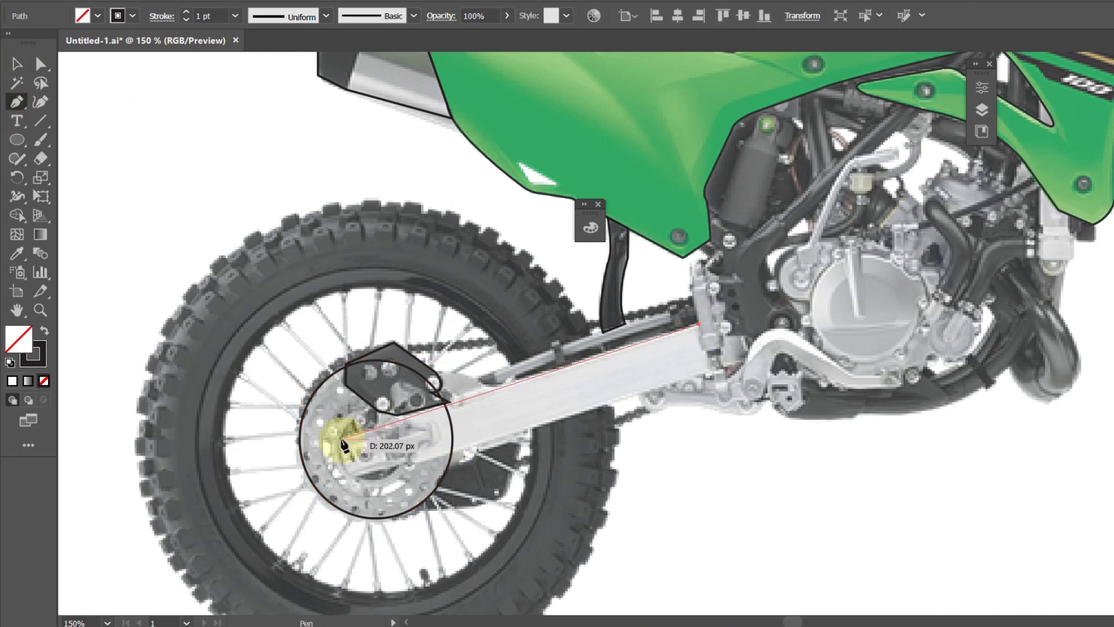
{"action": "left_click", "coordinate": [343, 440]}
{"action": "left_click_drag", "start_coordinate": [354, 476], "coordinate": [360, 483]}
Step: Outline the thin bar above the swingarm and the black guard below it, refining the guard's path
{"action": "left_click", "coordinate": [671, 315]}
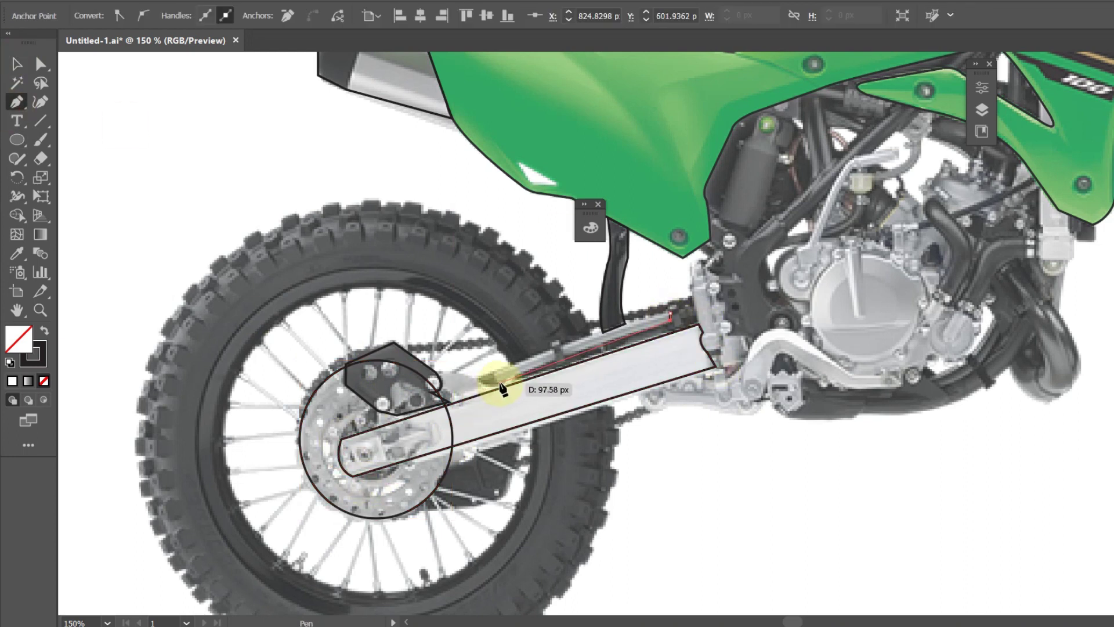
{"action": "scroll", "coordinate": [500, 412], "scroll_direction": "down", "scroll_amount": 3}
{"action": "scroll", "coordinate": [499, 412], "scroll_direction": "left", "scroll_amount": 3}
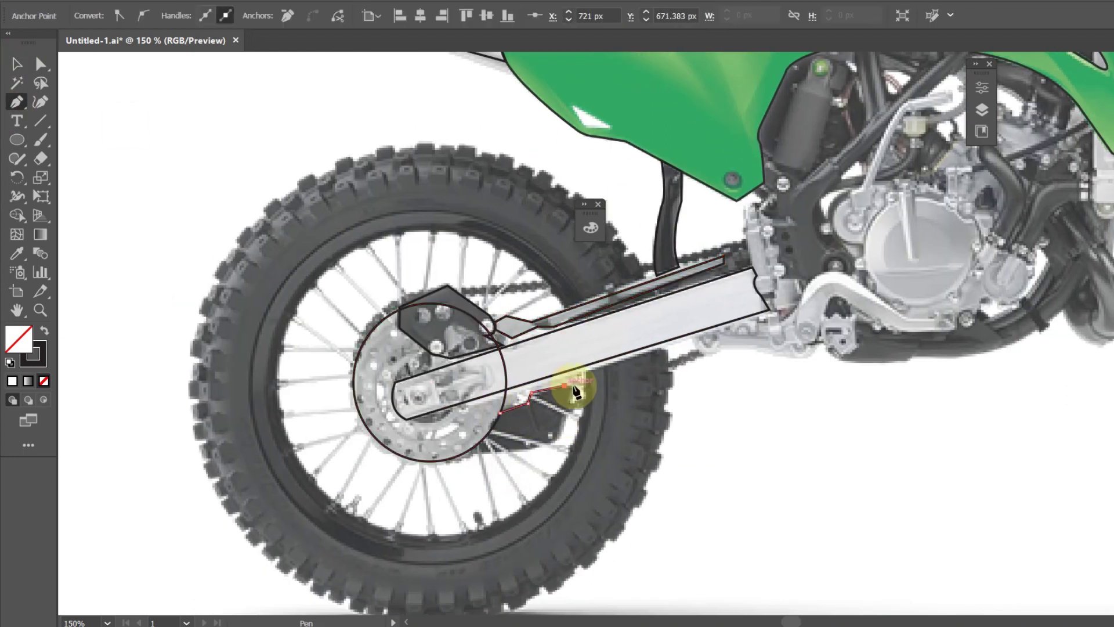
{"action": "left_click", "coordinate": [41, 63]}
{"action": "left_click_drag", "start_coordinate": [489, 436], "coordinate": [488, 440]}
Step: Outline the silver bracket and linkage below the engine with the Pen tool
{"action": "left_click", "coordinate": [17, 139]}
{"action": "left_click", "coordinate": [17, 65]}
{"action": "left_click_drag", "start_coordinate": [658, 165], "coordinate": [332, 268]}
{"action": "left_click", "coordinate": [17, 102]}
{"action": "left_click", "coordinate": [443, 412]}
{"action": "left_click_drag", "start_coordinate": [475, 400], "coordinate": [490, 364]}
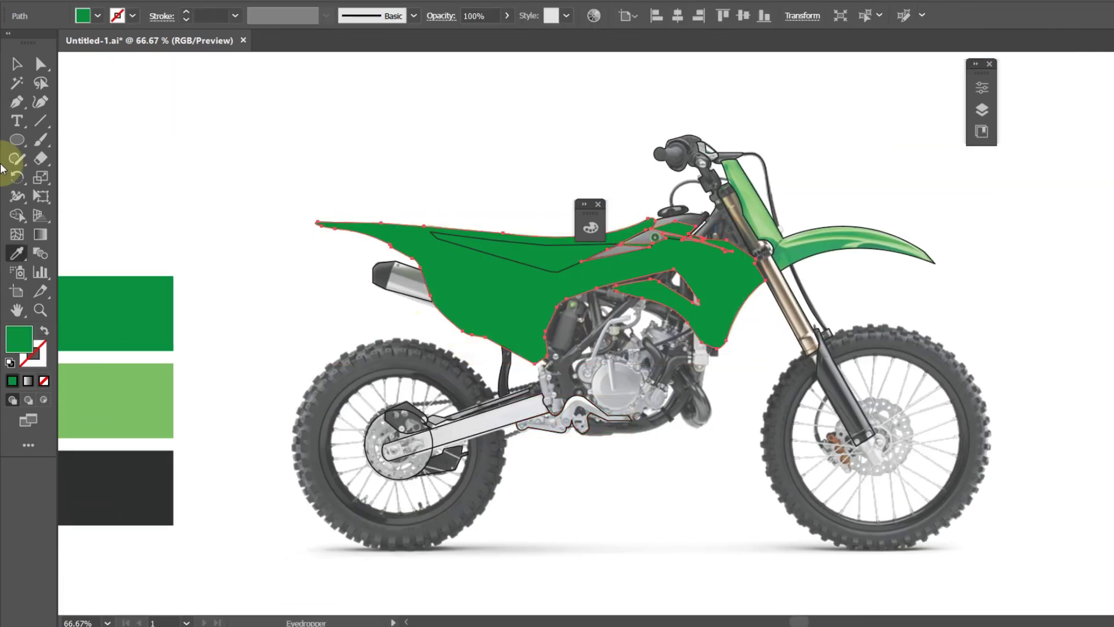
Step: Fill the number plate and front fender with the body's green and the seat's side stripe with dark grey
{"action": "key", "text": "i"}
{"action": "left_click", "coordinate": [732, 313]}
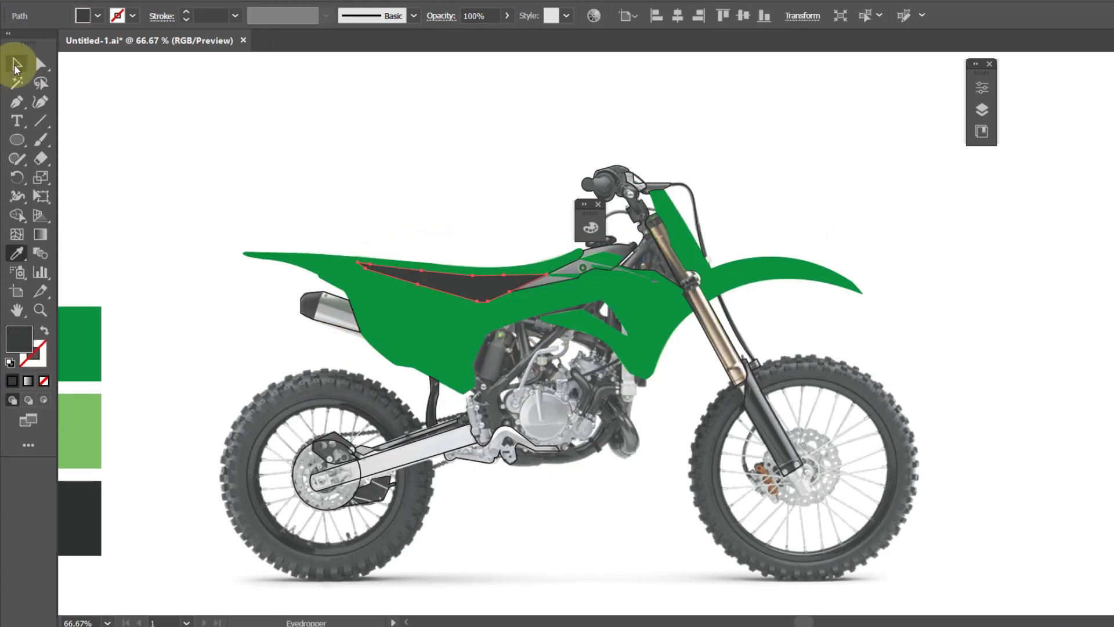
Step: Fill the panels between the seat and the fuel tank with grey sampled from the photo in outline display
{"action": "left_click", "coordinate": [14, 69]}
{"action": "left_click_drag", "start_coordinate": [597, 247], "coordinate": [508, 284]}
{"action": "key", "text": "ctrl+y"}
{"action": "scroll", "coordinate": [516, 296], "scroll_direction": "up", "scroll_amount": 3}
{"action": "left_click", "coordinate": [577, 246]}
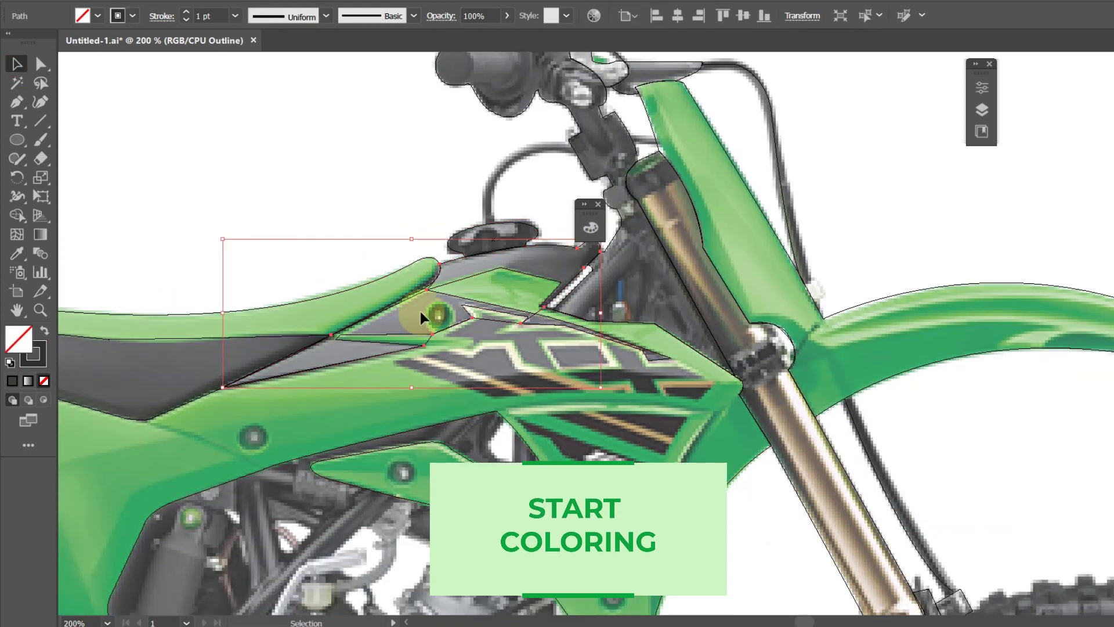
{"action": "key", "text": "i"}
{"action": "left_click", "coordinate": [417, 307]}
{"action": "key", "text": "ctrl+y"}
Step: Fill the handlebar and frame shape with near-black sampled from the photo
{"action": "key", "text": "ctrl+y"}
{"action": "left_click", "coordinate": [16, 68]}
{"action": "left_click_drag", "start_coordinate": [570, 224], "coordinate": [433, 246]}
{"action": "left_click", "coordinate": [434, 248]}
{"action": "key", "text": "i"}
{"action": "left_click", "coordinate": [475, 301]}
Step: Fill the fuel tank cap with near-black and return to outline display
{"action": "left_click", "coordinate": [14, 58]}
{"action": "left_click", "coordinate": [464, 186]}
{"action": "left_click", "coordinate": [498, 232]}
{"action": "key", "text": "ctrl+y"}
{"action": "scroll", "coordinate": [517, 323], "scroll_direction": "up", "scroll_amount": 3}
{"action": "left_click", "coordinate": [16, 65]}
{"action": "left_click", "coordinate": [522, 249]}
{"action": "key", "text": "ctrl+minus"}
{"action": "left_click", "coordinate": [164, 137]}
{"action": "key", "text": "ctrl+y"}
Step: Fill the upper fork with brown sampled from the fork in the photo
{"action": "left_click", "coordinate": [455, 244]}
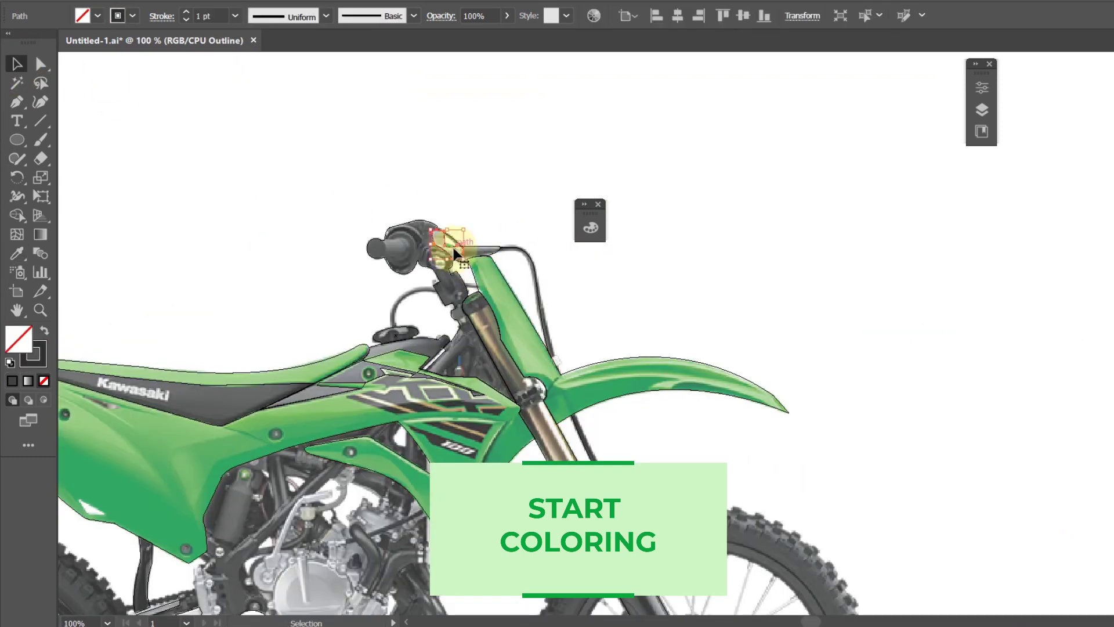
{"action": "key", "text": "i"}
{"action": "left_click", "coordinate": [485, 311]}
{"action": "key", "text": "ctrl+shift+a"}
Step: Fill the swingarm, the rear brake disc and the bracket below the engine with light greys sampled from the photo
{"action": "scroll", "coordinate": [484, 311], "scroll_direction": "down", "scroll_amount": 10}
{"action": "left_click", "coordinate": [398, 444]}
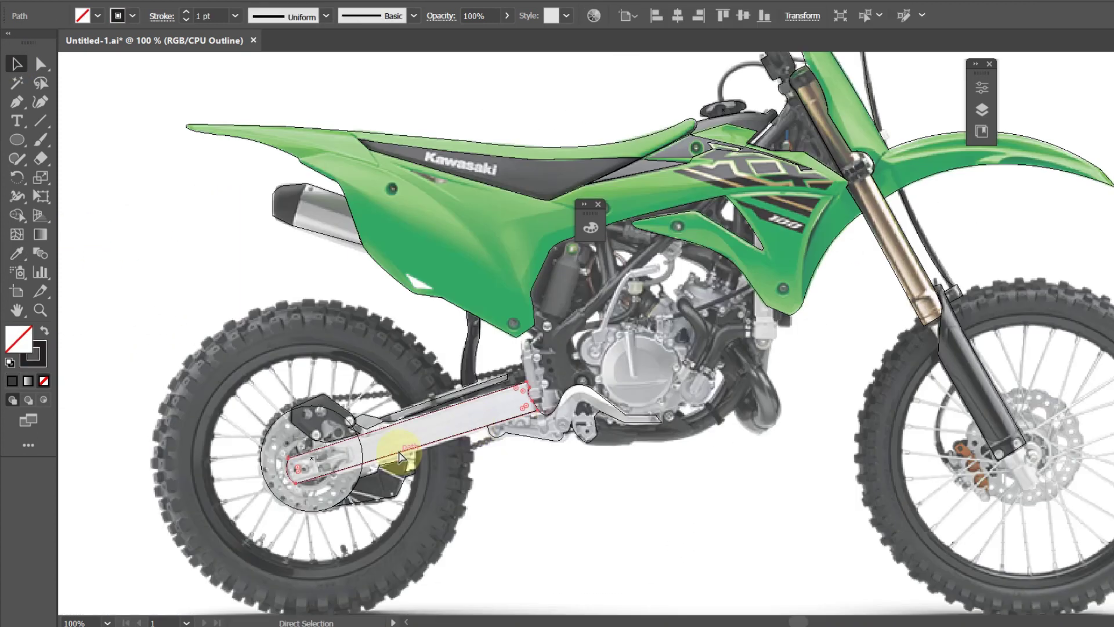
{"action": "key", "text": "ctrl+y"}
{"action": "left_click", "coordinate": [16, 64]}
{"action": "left_click", "coordinate": [284, 450]}
{"action": "key", "text": "i"}
{"action": "left_click", "coordinate": [288, 444]}
{"action": "left_click", "coordinate": [567, 406], "text": "ctrl"}
{"action": "left_click", "coordinate": [631, 337]}
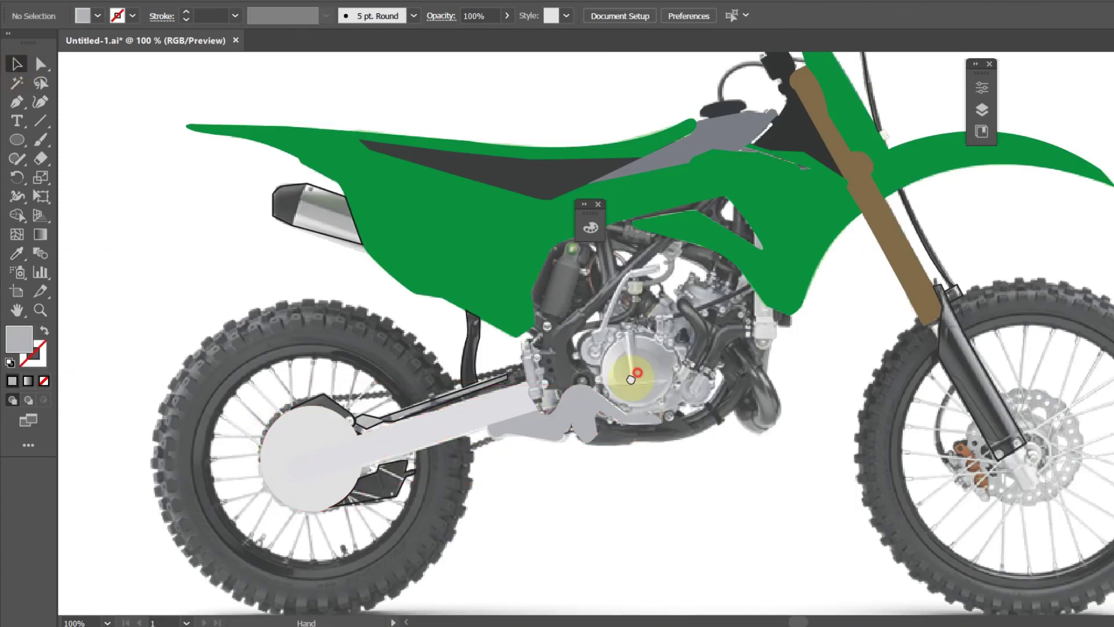
Step: Fill the lower front fork leg with medium grey
{"action": "scroll", "coordinate": [631, 336], "scroll_direction": "up", "scroll_amount": 3}
{"action": "scroll", "coordinate": [632, 337], "scroll_direction": "right", "scroll_amount": 5}
{"action": "left_click", "coordinate": [806, 432], "text": "ctrl"}
{"action": "left_click", "coordinate": [275, 352]}
{"action": "key", "text": "ctrl+shift+a"}
Step: Draw a small near-black rectangle on top of the fuel tank cap where the hose connects
{"action": "key", "text": "p"}
{"action": "scroll", "coordinate": [273, 179], "scroll_direction": "right", "scroll_amount": 2}
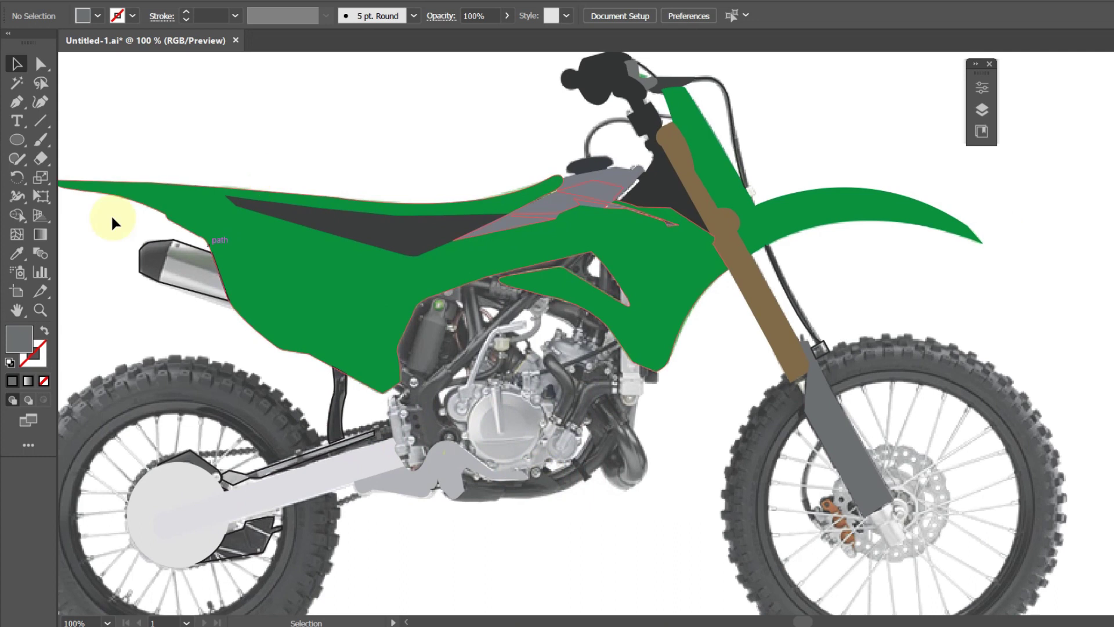
{"action": "key", "text": "ctrl+y"}
{"action": "key", "text": "ctrl+plus"}
{"action": "key", "text": "ctrl+plus"}
{"action": "left_click_drag", "start_coordinate": [667, 174], "coordinate": [358, 469]}
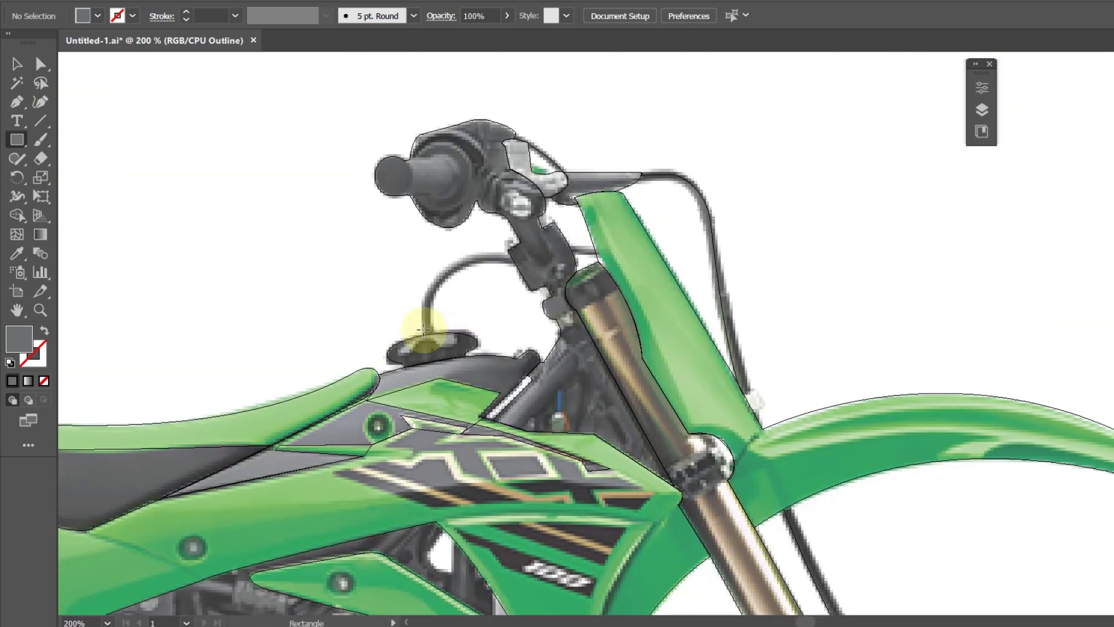
{"action": "left_click_drag", "start_coordinate": [423, 329], "coordinate": [436, 333]}
{"action": "left_click", "coordinate": [16, 64]}
{"action": "key", "text": "ctrl+y"}
{"action": "key", "text": "ctrl+plus"}
{"action": "key", "text": "ctrl+plus"}
{"action": "key", "text": "ctrl+plus"}
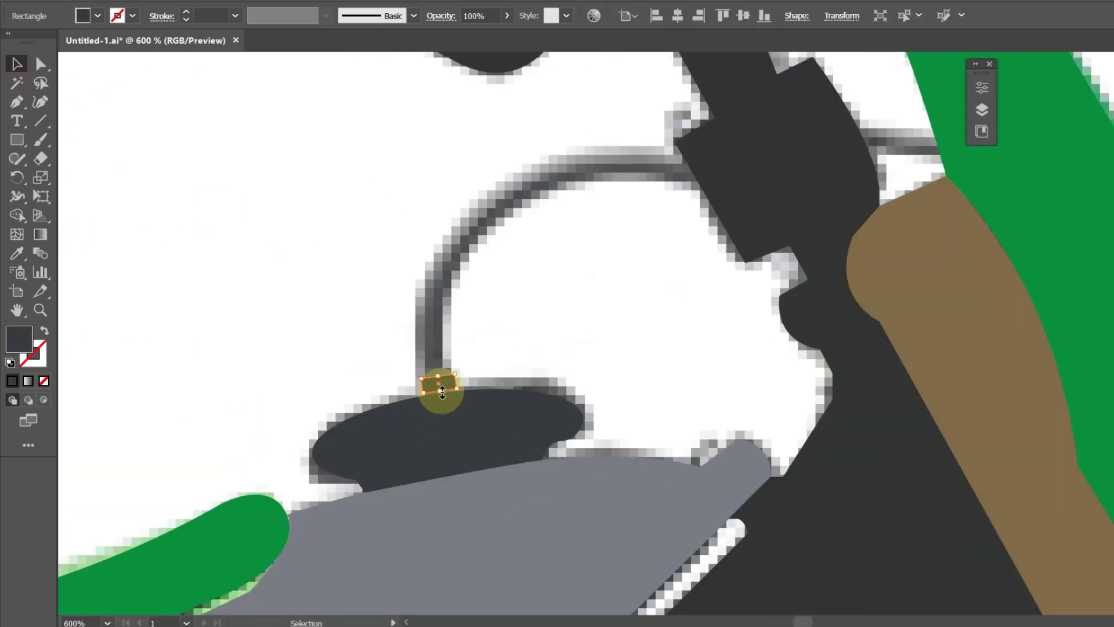
Step: Trace the curved hose from the fuel cap to the handlebar clamp as an unfilled dark stroke with round corners
{"action": "key", "text": "p"}
{"action": "left_click_drag", "start_coordinate": [445, 395], "coordinate": [271, 488]}
{"action": "left_click", "coordinate": [258, 494]}
{"action": "left_click_drag", "start_coordinate": [381, 287], "coordinate": [522, 224]}
{"action": "left_click", "coordinate": [514, 285]}
{"action": "key", "text": "shift+x"}
{"action": "left_click", "coordinate": [162, 16]}
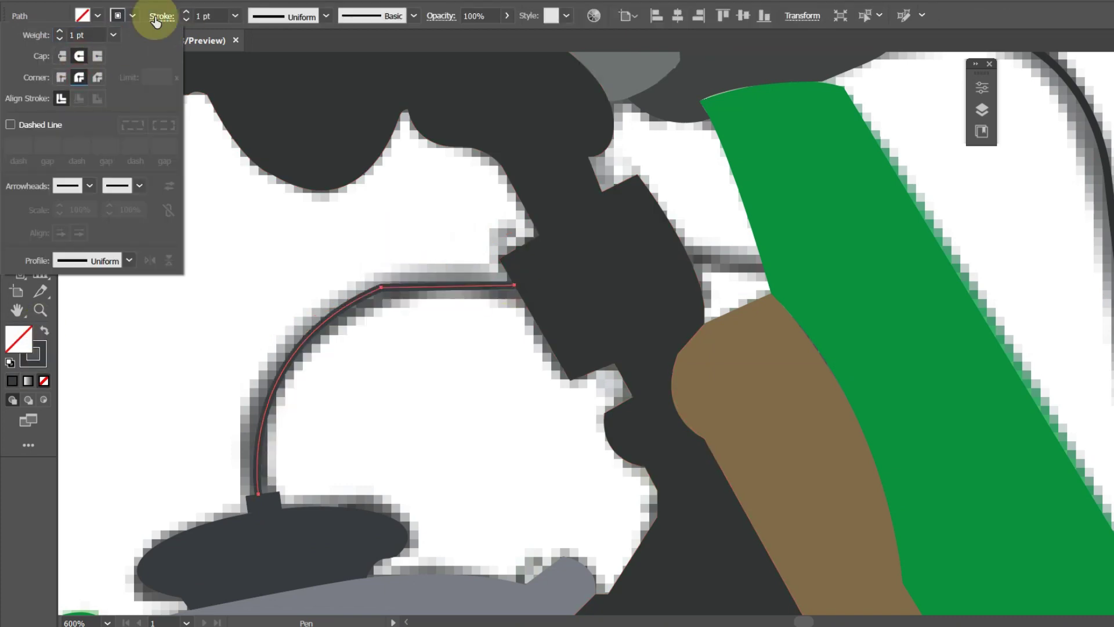
{"action": "key", "text": "a"}
{"action": "left_click_drag", "start_coordinate": [385, 301], "coordinate": [388, 307]}
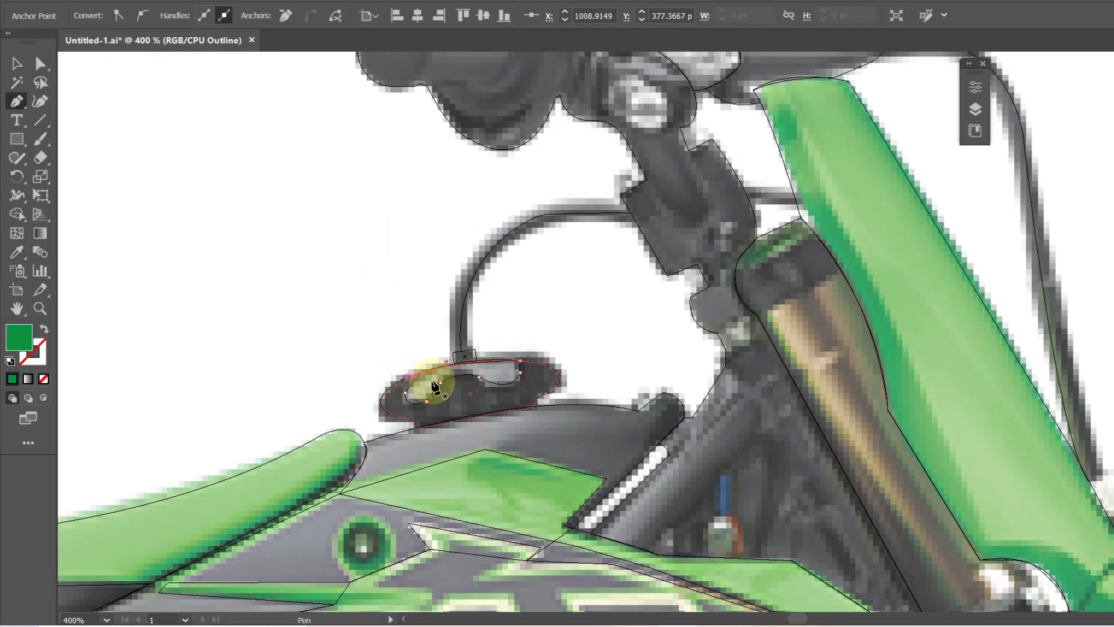
Step: Finish the fuel cap's grey highlight and give the curved hose and its short continuation behind the clamp a 2 pt stroke
{"action": "key", "text": "ctrl+y"}
{"action": "scroll", "coordinate": [323, 216], "scroll_direction": "right", "scroll_amount": 5}
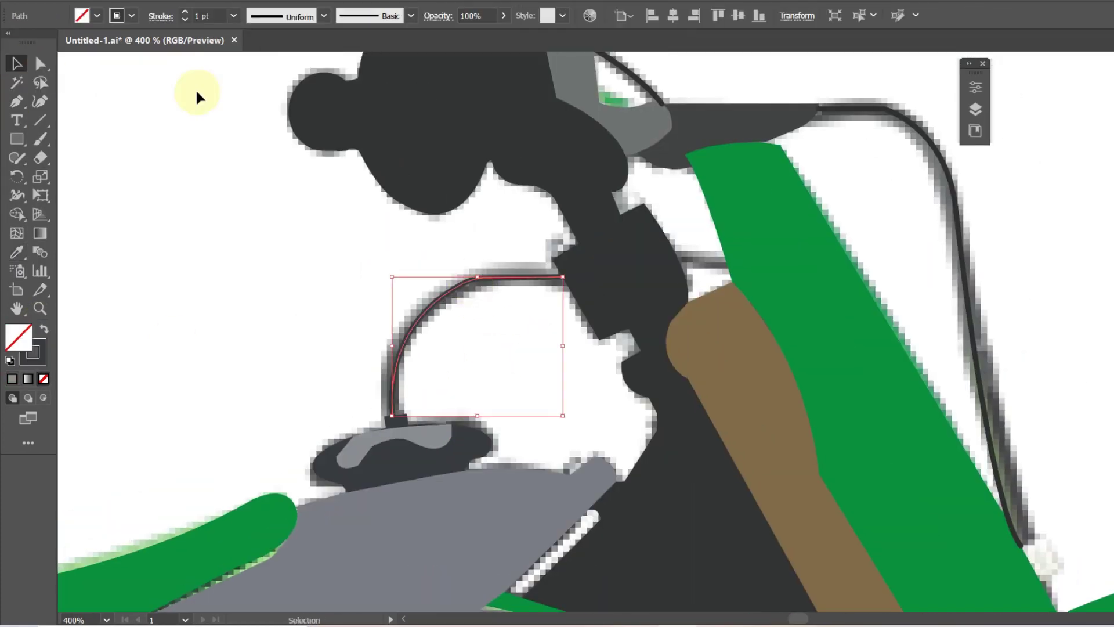
{"action": "scroll", "coordinate": [410, 437], "scroll_direction": "up", "scroll_amount": 2}
{"action": "left_click", "coordinate": [483, 302]}
{"action": "left_click", "coordinate": [659, 311], "text": "ctrl"}
{"action": "scroll", "coordinate": [659, 311], "scroll_direction": "up", "scroll_amount": 2}
{"action": "scroll", "coordinate": [473, 391], "scroll_direction": "right", "scroll_amount": 3}
Step: Draw a circle about 15 px wide over the end of the handlebar grip and give it a dark fill without stroke
{"action": "key", "text": "v"}
{"action": "key", "text": "ctrl+y"}
{"action": "scroll", "coordinate": [281, 224], "scroll_direction": "left", "scroll_amount": 5}
{"action": "key", "text": "l"}
{"action": "left_click_drag", "start_coordinate": [274, 238], "coordinate": [311, 276]}
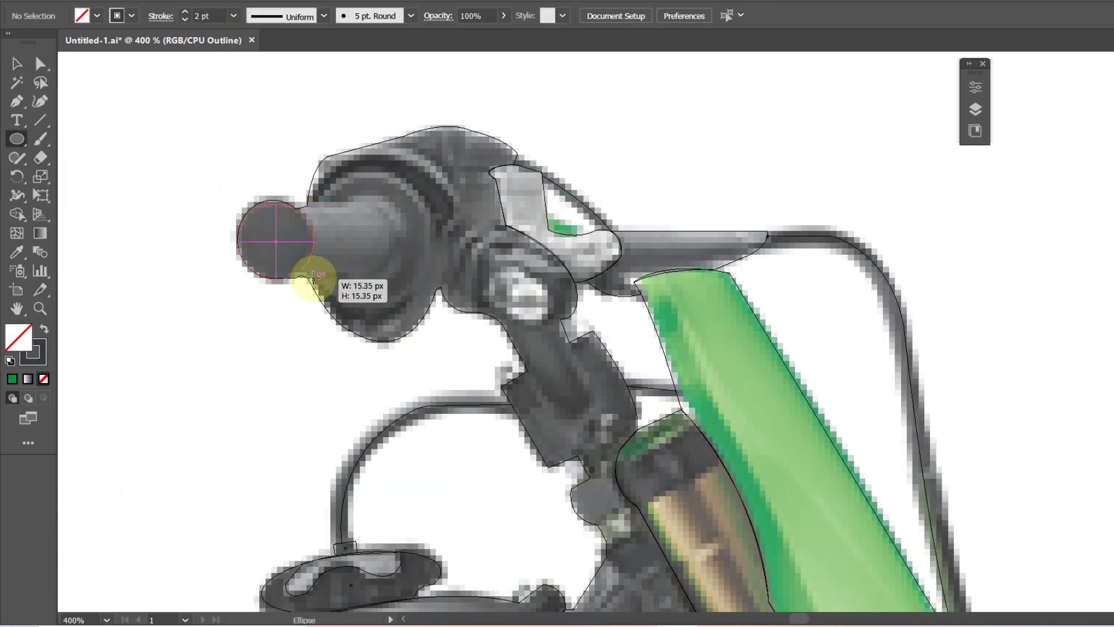
{"action": "key", "text": "shift+x"}
{"action": "left_click", "coordinate": [16, 63]}
{"action": "left_click", "coordinate": [259, 173]}
Step: Trace the upper and lower crescent shadows around the handlebar grip and fill them with black
{"action": "key", "text": "p"}
{"action": "left_click", "coordinate": [318, 200]}
{"action": "left_click_drag", "start_coordinate": [385, 167], "coordinate": [409, 132]}
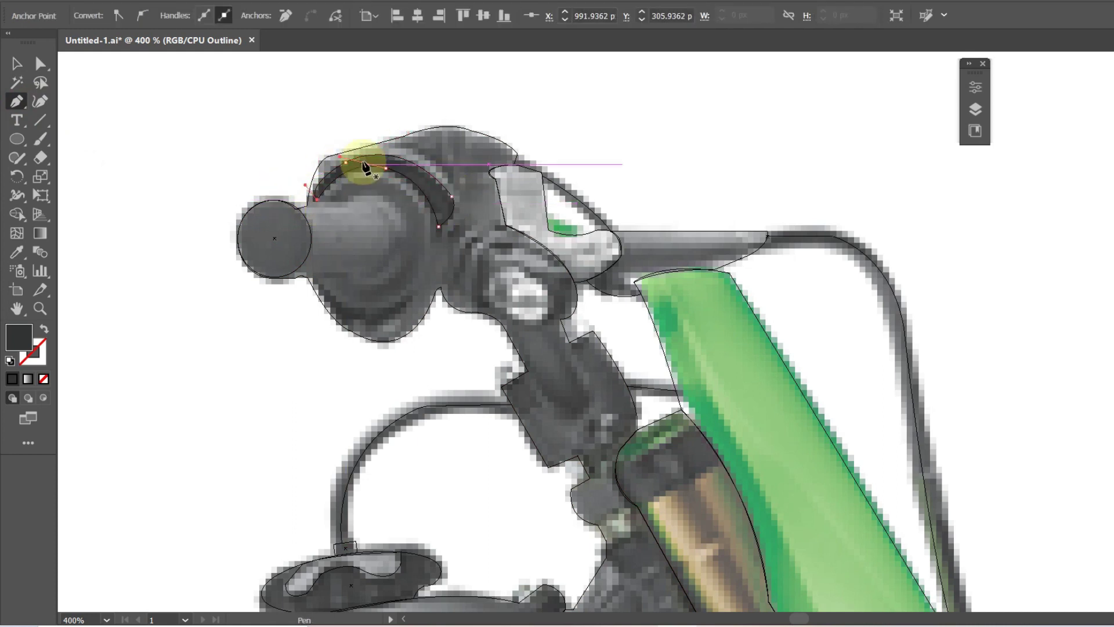
{"action": "key", "text": "p"}
{"action": "left_click", "coordinate": [319, 282]}
{"action": "left_click_drag", "start_coordinate": [400, 304], "coordinate": [441, 253]}
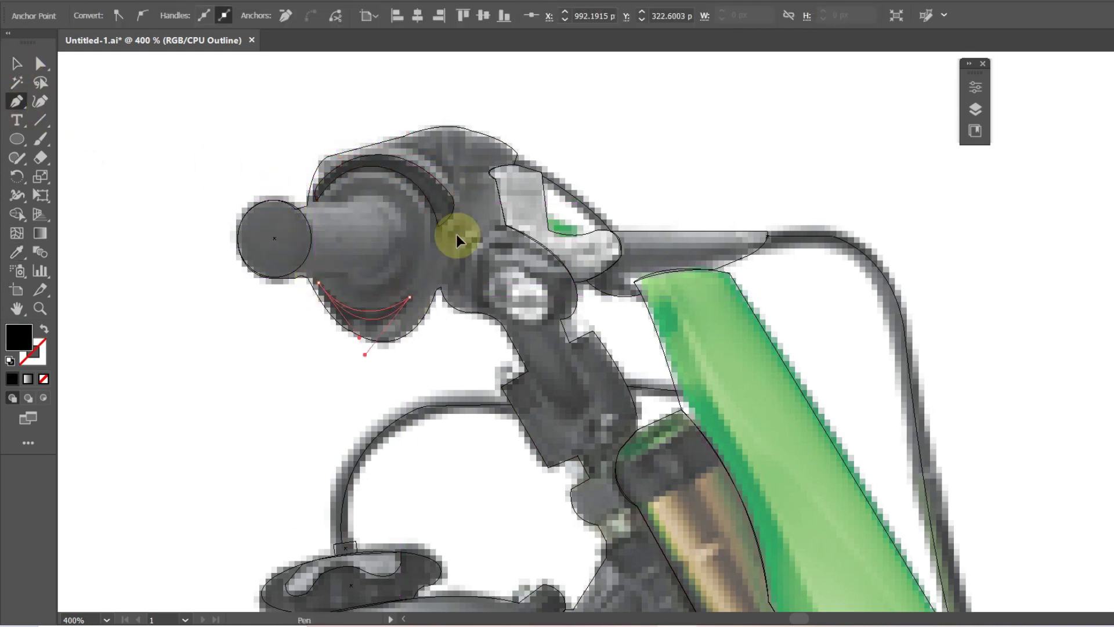
{"action": "key", "text": "ctrl+y"}
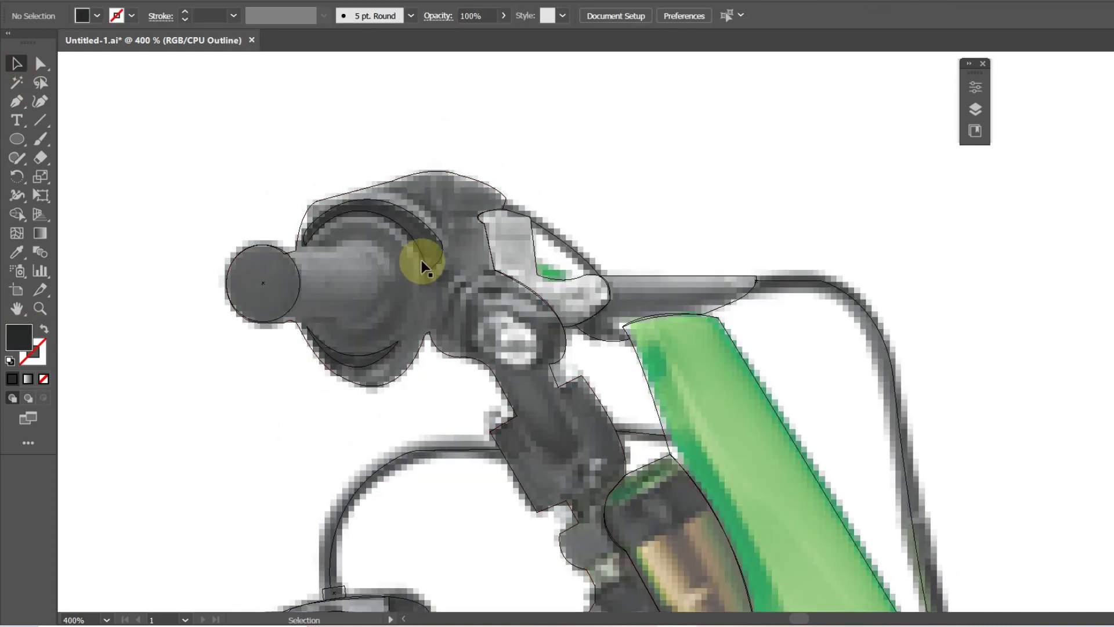
Step: Trace the inner ring and shading around the handlebar grip and fill them with dark grey
{"action": "key", "text": "p"}
{"action": "left_click", "coordinate": [316, 244]}
{"action": "left_click", "coordinate": [340, 248]}
{"action": "left_click_drag", "start_coordinate": [375, 243], "coordinate": [381, 254]}
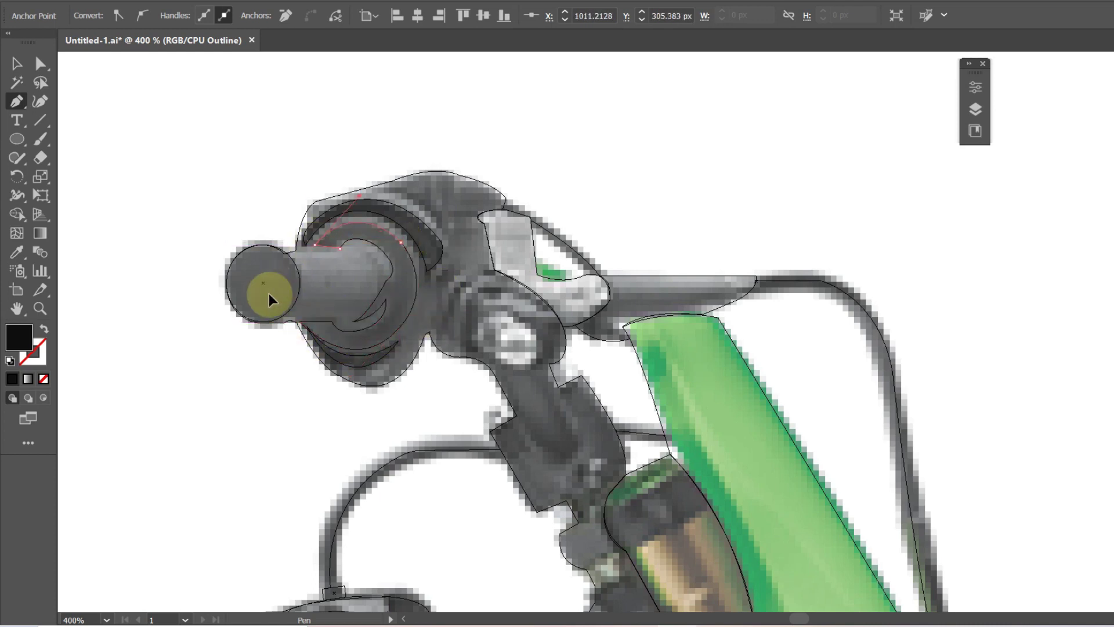
{"action": "left_click", "coordinate": [16, 63]}
{"action": "key", "text": "ctrl+y"}
{"action": "left_click", "coordinate": [291, 430]}
Step: Trace the control housing between the handlebar grip and the lever and fill it with dark grey
{"action": "key", "text": "ctrl+y"}
{"action": "key", "text": "p"}
{"action": "left_click", "coordinate": [364, 286]}
{"action": "left_click", "coordinate": [440, 231]}
{"action": "left_click", "coordinate": [499, 271]}
{"action": "left_click_drag", "start_coordinate": [490, 308], "coordinate": [479, 321]}
{"action": "left_click", "coordinate": [380, 383]}
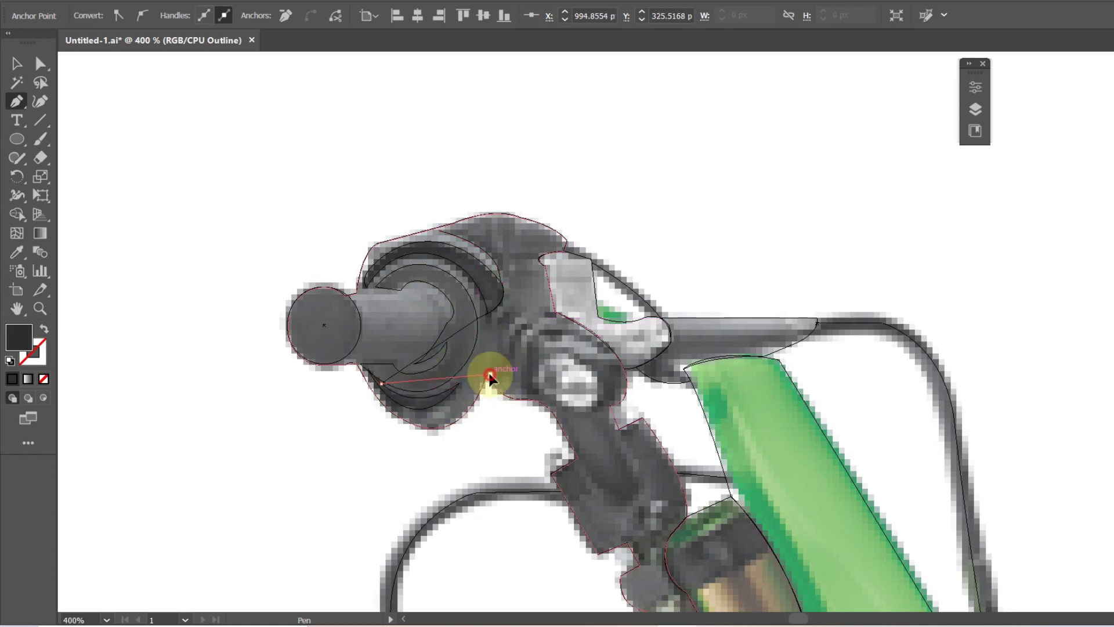
{"action": "left_click_drag", "start_coordinate": [453, 223], "coordinate": [517, 199]}
{"action": "key", "text": "ctrl+y"}
{"action": "left_click", "coordinate": [16, 63]}
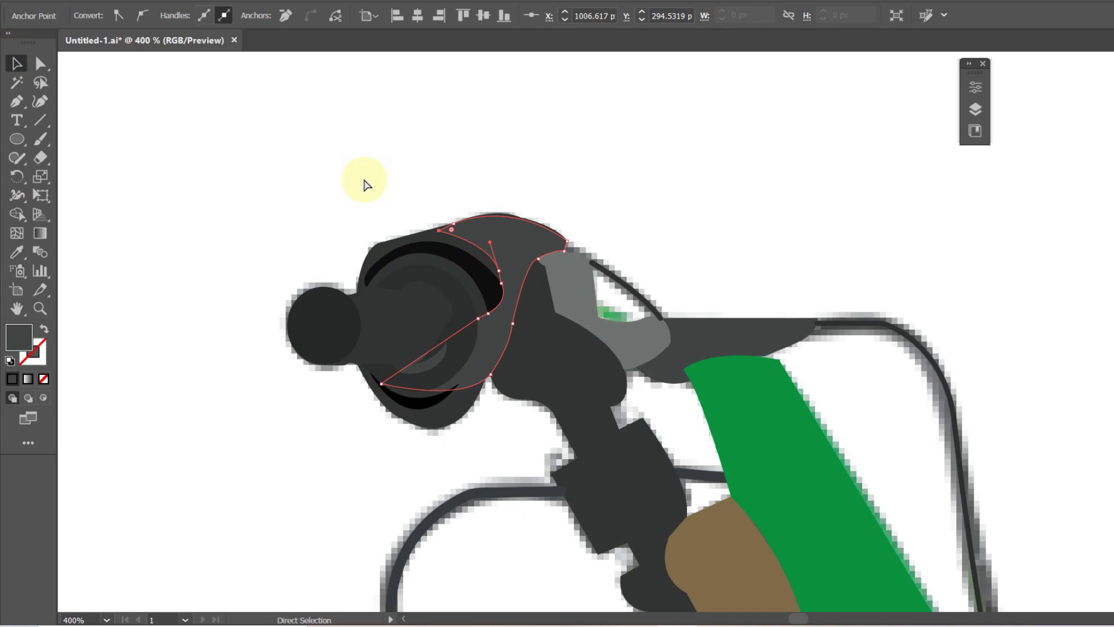
{"action": "left_click", "coordinate": [365, 182]}
Step: Trace the handlebar grip body and fill it with medium grey sampled from the photo
{"action": "left_click_drag", "start_coordinate": [399, 402], "coordinate": [471, 403]}
{"action": "key", "text": "ctrl+y"}
{"action": "left_click", "coordinate": [17, 101]}
{"action": "left_click", "coordinate": [418, 296]}
{"action": "left_click", "coordinate": [474, 289]}
{"action": "left_click", "coordinate": [481, 282]}
{"action": "left_click", "coordinate": [499, 277]}
{"action": "left_click", "coordinate": [540, 306]}
{"action": "left_click", "coordinate": [418, 365]}
{"action": "left_click", "coordinate": [419, 296]}
{"action": "key", "text": "i"}
{"action": "left_click", "coordinate": [466, 307]}
{"action": "key", "text": "ctrl+y"}
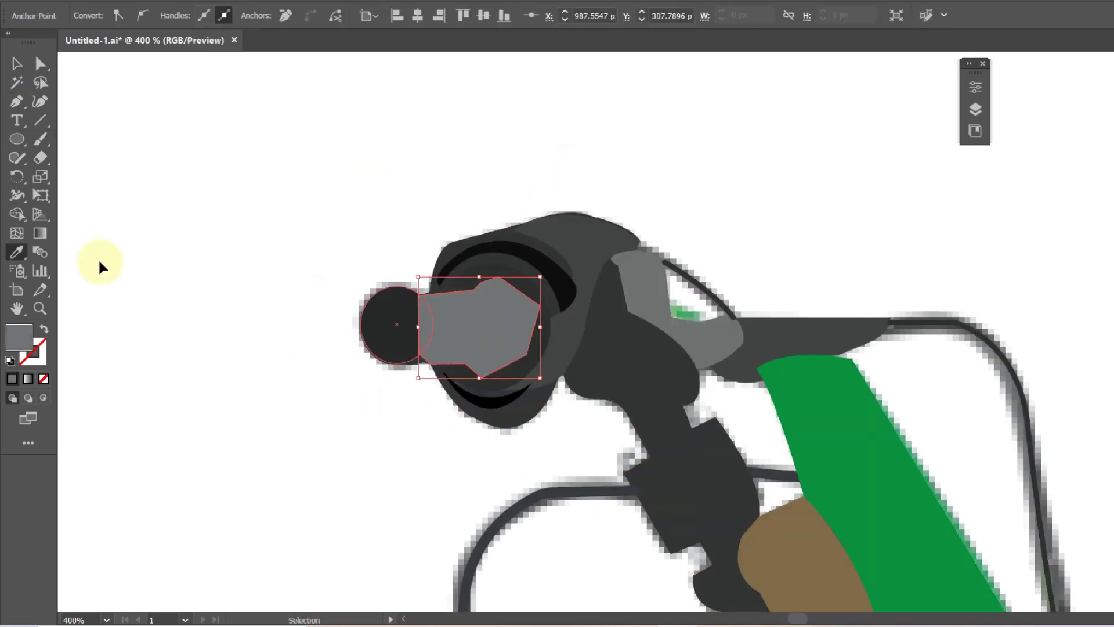
{"action": "left_click", "coordinate": [303, 388]}
Step: Trace the rounded clamp housing below the lever as a dark filled shape
{"action": "key", "text": "ctrl+minus"}
{"action": "key", "text": "ctrl+minus"}
{"action": "key", "text": "ctrl+plus"}
{"action": "key", "text": "ctrl+y"}
{"action": "left_click", "coordinate": [17, 101]}
{"action": "left_click", "coordinate": [341, 292]}
{"action": "left_click_drag", "start_coordinate": [641, 359], "coordinate": [383, 271]}
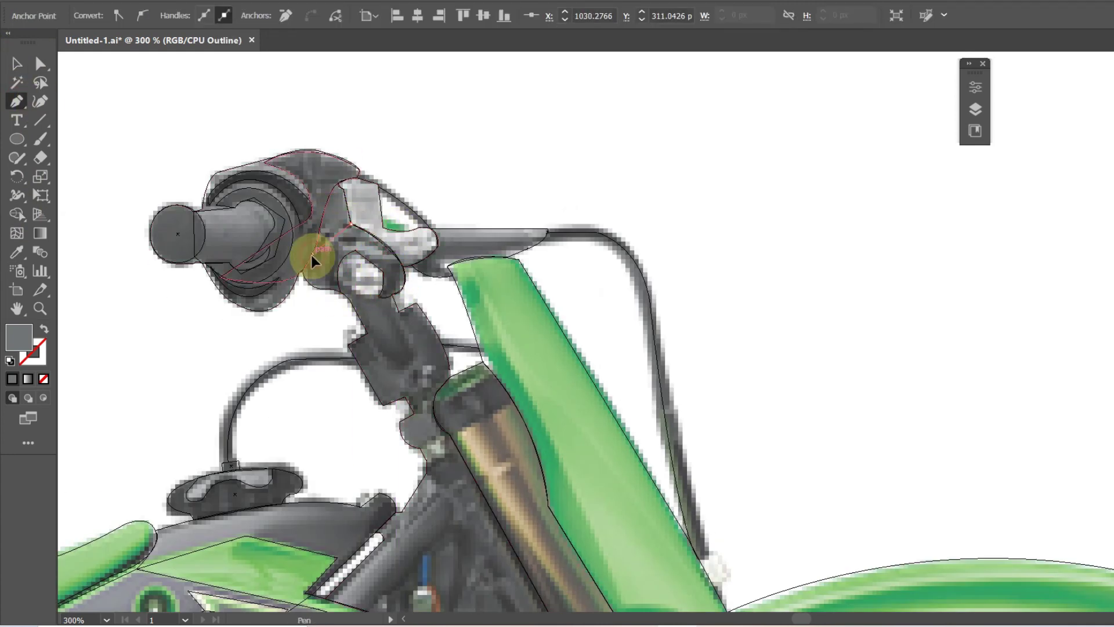
{"action": "key", "text": "ctrl+y"}
{"action": "left_click", "coordinate": [287, 246]}
Step: Change the rounded clamp housing's fill to a darker near-black
{"action": "key", "text": "v"}
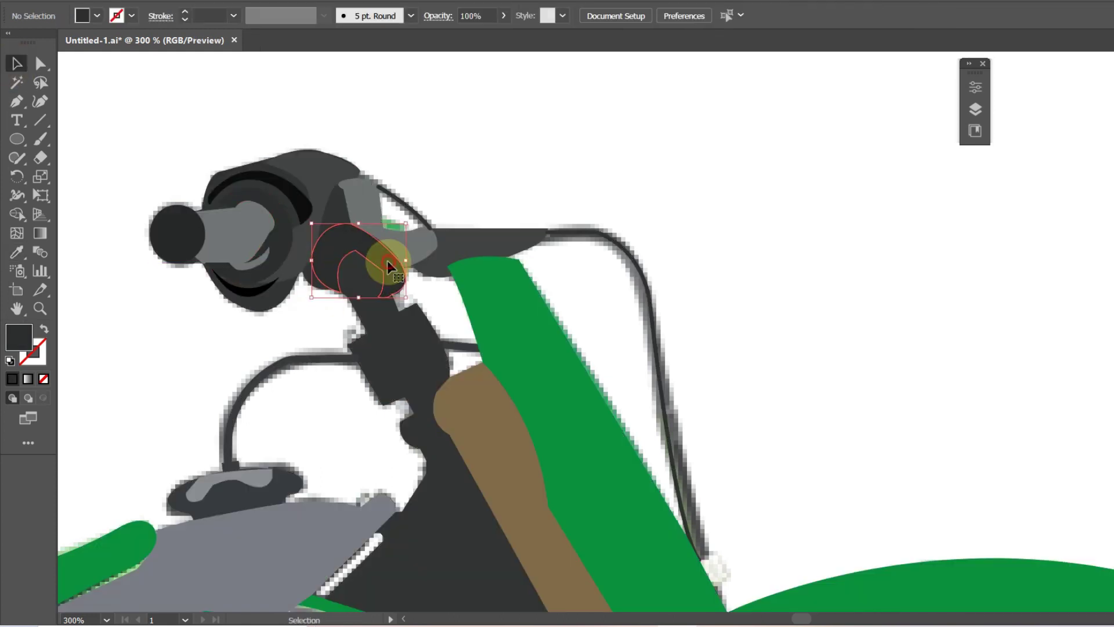
{"action": "left_click", "coordinate": [389, 262]}
{"action": "double_click", "coordinate": [19, 338]}
{"action": "left_click", "coordinate": [702, 277]}
{"action": "left_click", "coordinate": [505, 149]}
Step: Trace the bright fitting inside the clamp housing and fill it with light grey
{"action": "key", "text": "ctrl+y"}
{"action": "left_click", "coordinate": [384, 284], "text": "ctrl"}
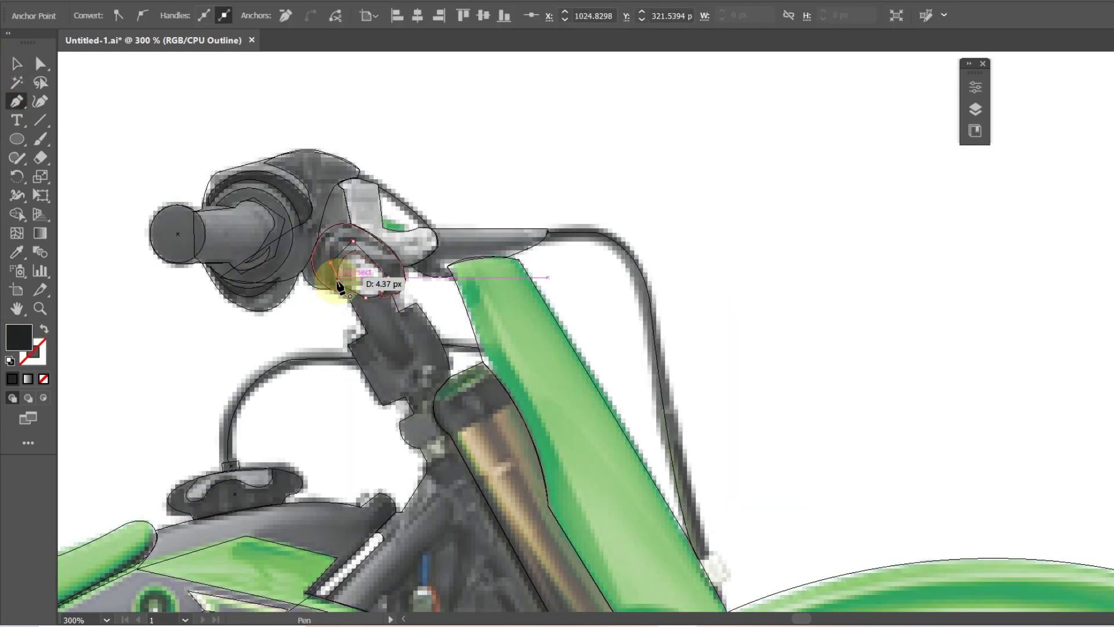
{"action": "left_click", "coordinate": [366, 268]}
{"action": "left_click", "coordinate": [12, 68]}
{"action": "key", "text": "ctrl+y"}
{"action": "left_click", "coordinate": [311, 250]}
{"action": "left_click_drag", "start_coordinate": [313, 255], "coordinate": [346, 271]}
{"action": "left_click", "coordinate": [445, 192]}
{"action": "left_click", "coordinate": [296, 283]}
{"action": "left_click", "coordinate": [433, 182]}
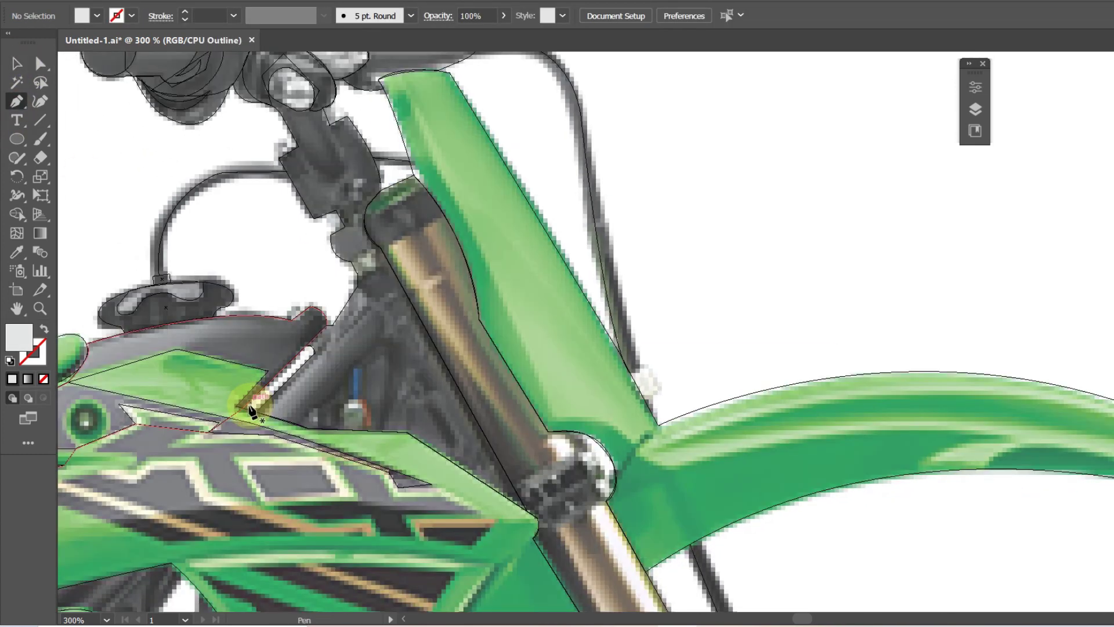
Step: Trace the white vent strip between the fuel tank and the frame as a light grey shape
{"action": "left_click", "coordinate": [251, 411]}
{"action": "left_click", "coordinate": [306, 346]}
{"action": "left_click", "coordinate": [316, 351]}
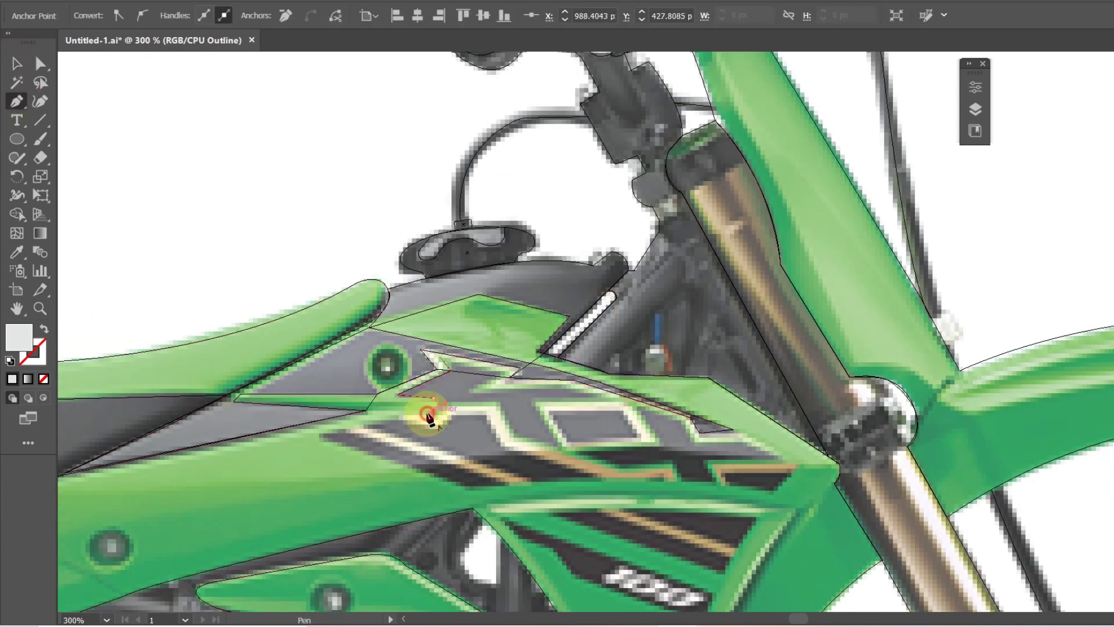
Step: Trace the inner letter shapes of the shroud graphic and fill them with grey sampled from the photo
{"action": "left_click", "coordinate": [506, 376]}
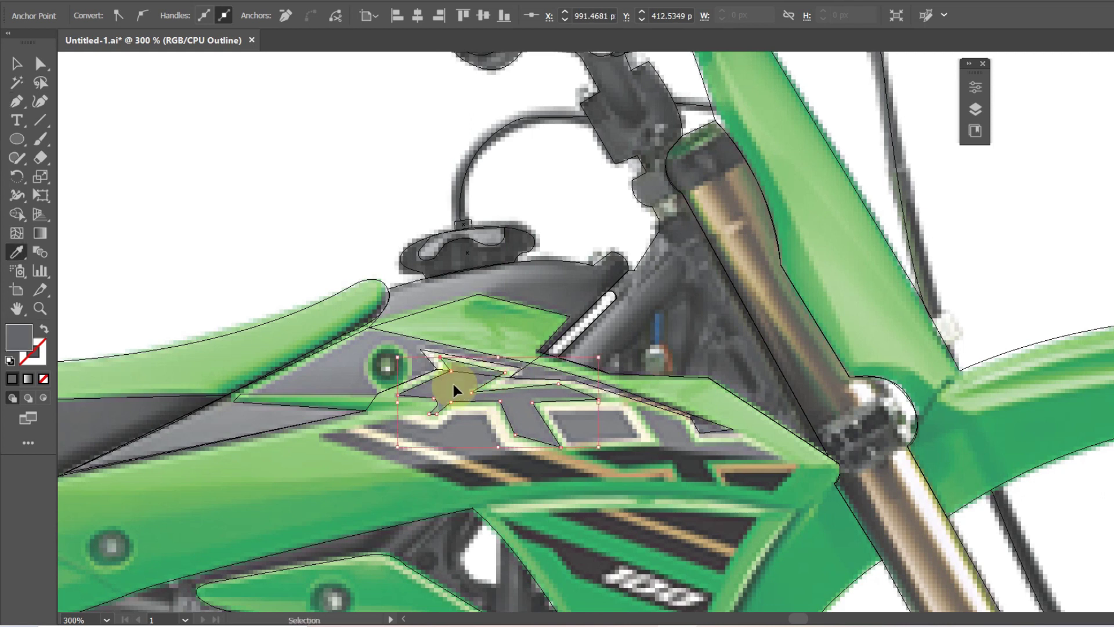
{"action": "left_click", "coordinate": [609, 417]}
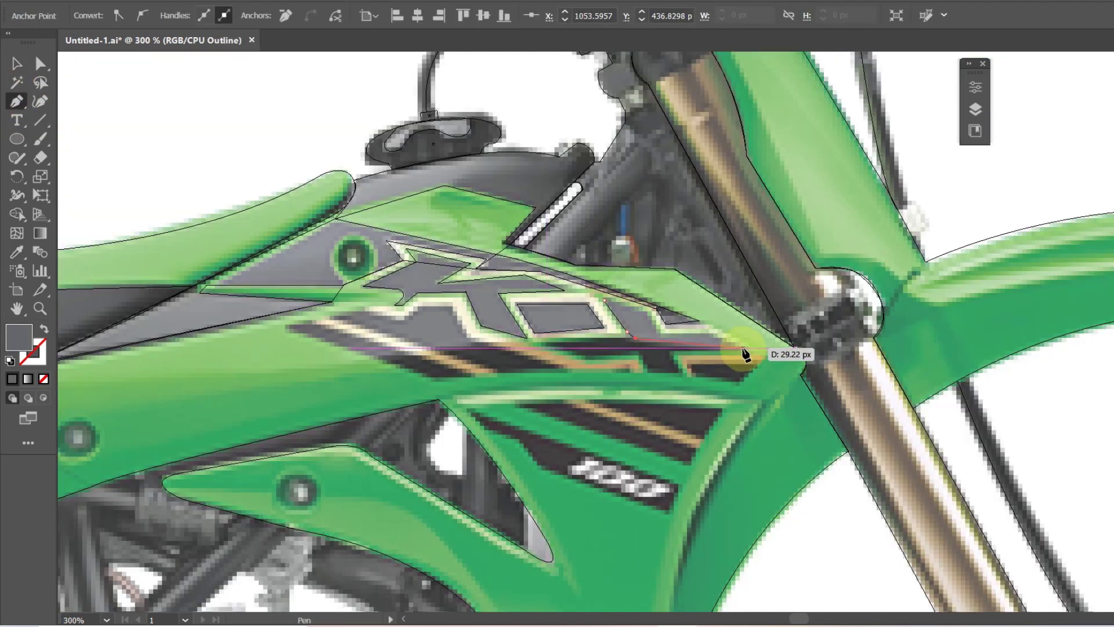
{"action": "left_click", "coordinate": [743, 348]}
{"action": "left_click", "coordinate": [714, 334]}
{"action": "left_click", "coordinate": [660, 333]}
{"action": "left_click", "coordinate": [651, 313]}
{"action": "left_click", "coordinate": [604, 300]}
Step: Trace the rear wedge of the shroud lettering and the dark band beneath it, filling the band with near-black sampled from the photo
{"action": "left_click", "coordinate": [364, 309]}
{"action": "left_click", "coordinate": [403, 323]}
{"action": "left_click", "coordinate": [419, 309]}
{"action": "left_click", "coordinate": [405, 354]}
{"action": "left_click", "coordinate": [288, 324]}
{"action": "left_click", "coordinate": [495, 372]}
{"action": "left_click", "coordinate": [565, 369]}
{"action": "left_click", "coordinate": [433, 348]}
{"action": "key", "text": "i"}
{"action": "left_click", "coordinate": [486, 355]}
{"action": "key", "text": "ctrl+y"}
Step: Trace the outer contour of the cream border around the shroud lettering as one closed shape
{"action": "key", "text": "ctrl+y"}
{"action": "key", "text": "p"}
{"action": "left_click", "coordinate": [404, 263]}
{"action": "left_click", "coordinate": [366, 284]}
{"action": "left_click", "coordinate": [426, 357]}
{"action": "left_click", "coordinate": [449, 353]}
{"action": "left_click", "coordinate": [492, 343]}
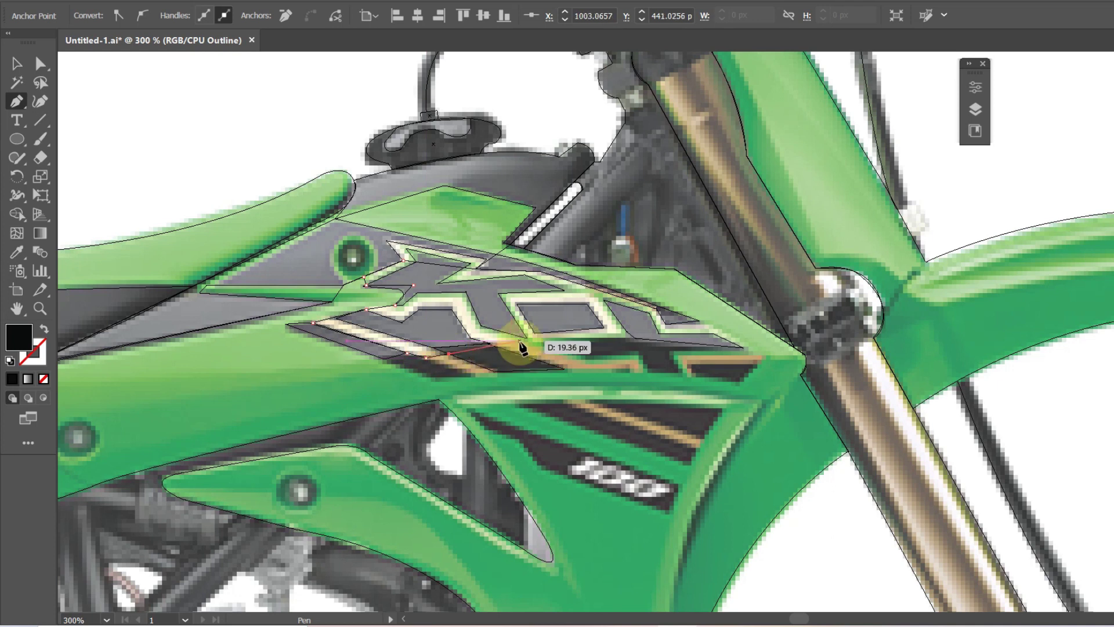
{"action": "left_click", "coordinate": [713, 334]}
{"action": "left_click", "coordinate": [700, 320]}
{"action": "left_click", "coordinate": [554, 276]}
{"action": "left_click", "coordinate": [479, 253]}
{"action": "left_click", "coordinate": [376, 233]}
{"action": "left_click", "coordinate": [404, 262]}
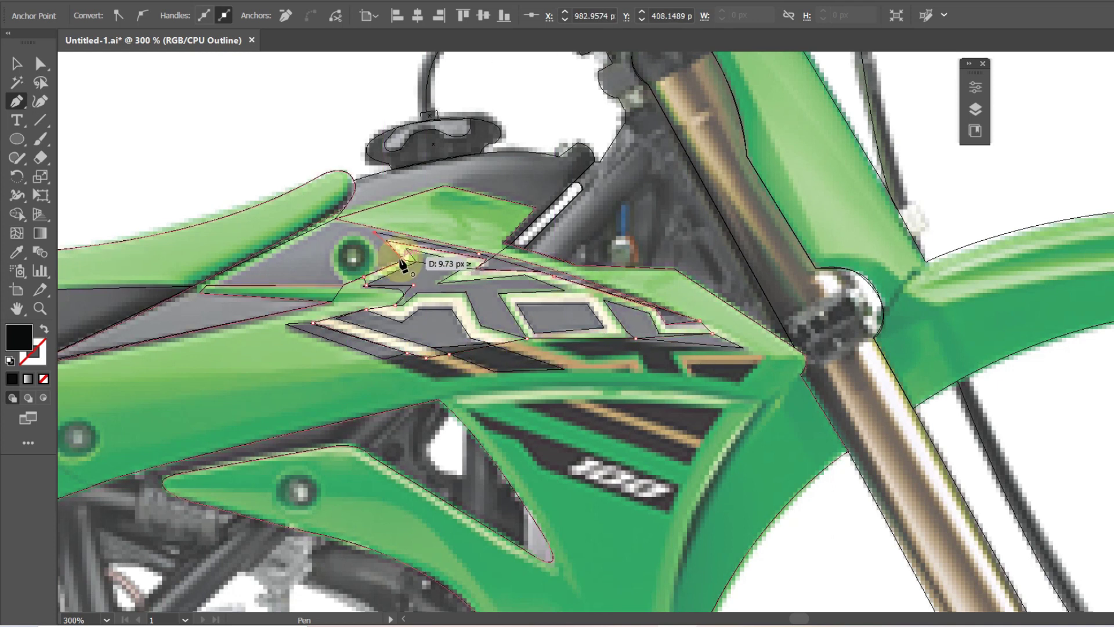
Step: Fill the lettering's border shape with pale cream sampled from the photo
{"action": "key", "text": "i"}
{"action": "left_click", "coordinate": [398, 249]}
{"action": "left_click", "coordinate": [13, 63]}
{"action": "key", "text": "ctrl+y"}
Step: Trace the black pieces along the lower edge of the shroud graphic, including the wedge below the rear stripe, with a near-black fill
{"action": "key", "text": "ctrl+y"}
{"action": "key", "text": "p"}
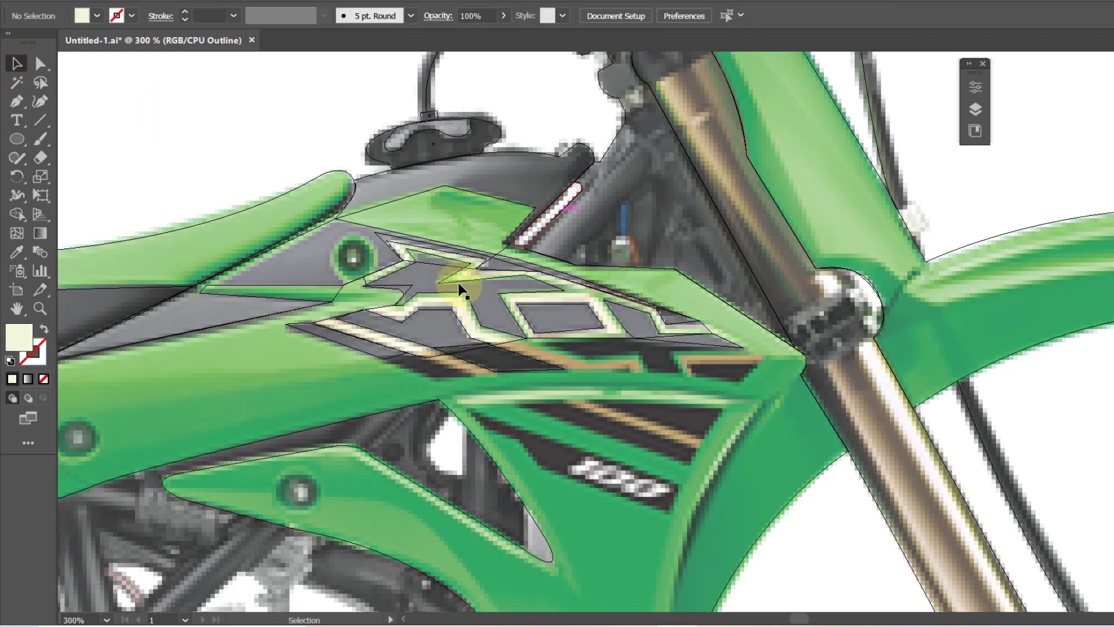
{"action": "left_click", "coordinate": [743, 348]}
{"action": "left_click", "coordinate": [670, 355]}
{"action": "left_click", "coordinate": [604, 340]}
{"action": "left_click_drag", "start_coordinate": [689, 365], "coordinate": [730, 386]}
{"action": "left_click", "coordinate": [469, 372]}
{"action": "left_click", "coordinate": [434, 380]}
{"action": "left_click", "coordinate": [289, 325]}
{"action": "left_click_drag", "start_coordinate": [394, 358], "coordinate": [389, 365]}
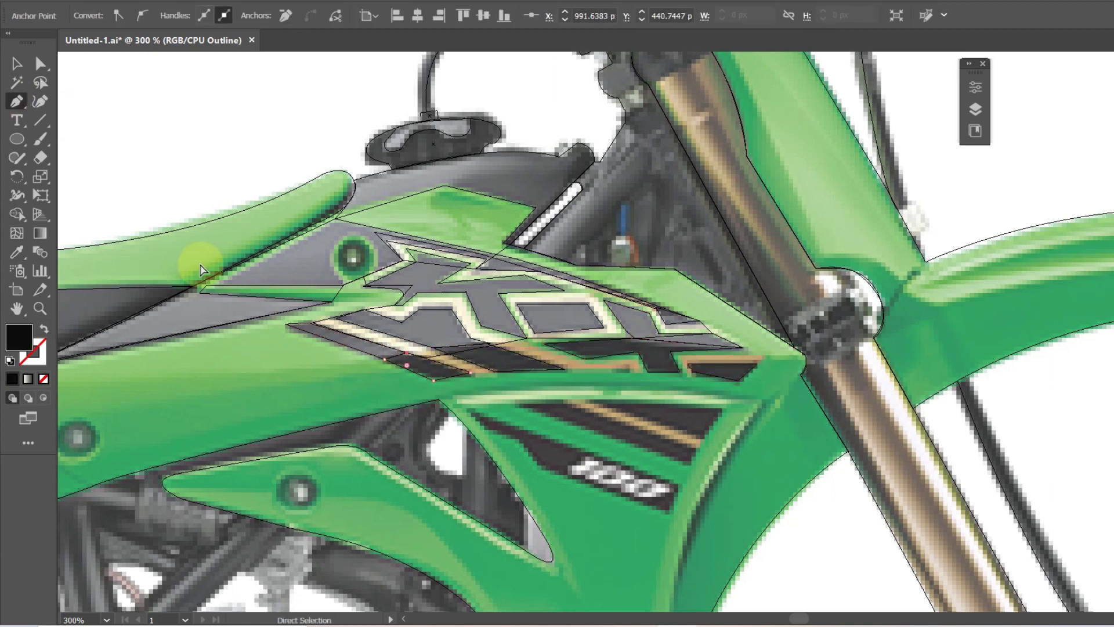
{"action": "left_click", "coordinate": [477, 359]}
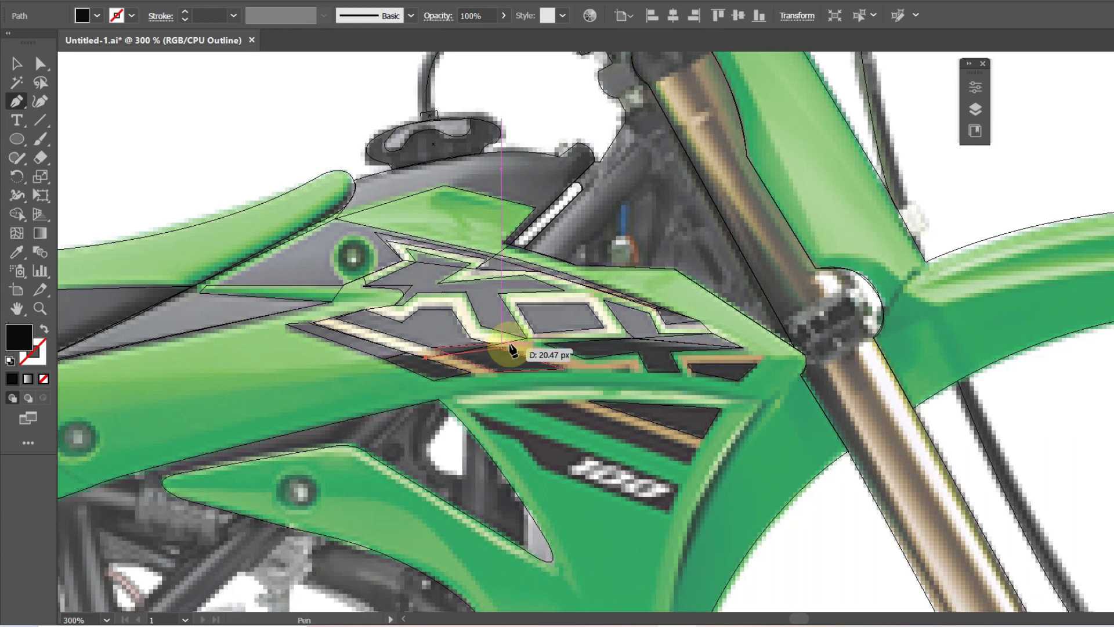
Step: Trace the tan stripe under the shroud lettering and fill it with tan sampled from the photo
{"action": "left_click", "coordinate": [527, 338]}
{"action": "left_click_drag", "start_coordinate": [610, 364], "coordinate": [634, 365]}
{"action": "left_click", "coordinate": [631, 369]}
{"action": "key", "text": "i"}
{"action": "left_click", "coordinate": [522, 348]}
{"action": "key", "text": "ctrl+y"}
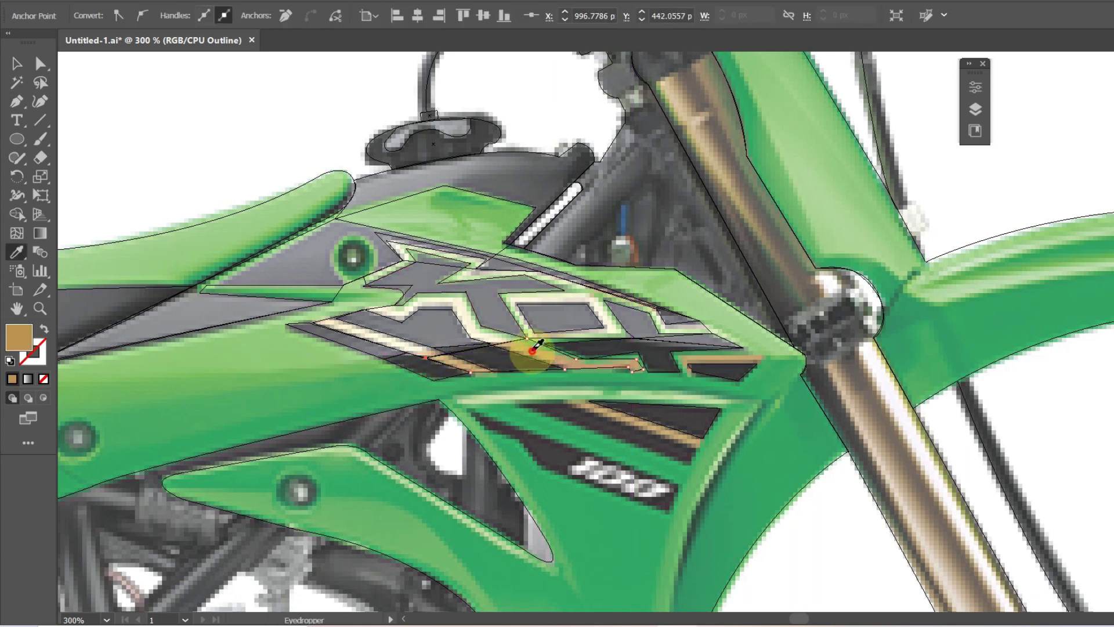
Step: Trace the thin tan strip bordering the small black wedge at the front end of the shroud lettering
{"action": "left_click", "coordinate": [17, 64]}
{"action": "key", "text": "ctrl+y"}
{"action": "left_click", "coordinate": [678, 355]}
{"action": "left_click", "coordinate": [762, 355]}
{"action": "left_click", "coordinate": [756, 364]}
{"action": "left_click", "coordinate": [688, 364]}
{"action": "left_click", "coordinate": [692, 372]}
{"action": "key", "text": "ctrl+y"}
{"action": "key", "text": "ctrl+y"}
Step: Trace the slanted panel behind the "100" decal on the lower shroud as a closed near-black shape
{"action": "left_click", "coordinate": [560, 402]}
{"action": "key", "text": "p"}
{"action": "left_click", "coordinate": [470, 409]}
{"action": "left_click", "coordinate": [677, 485]}
{"action": "left_click", "coordinate": [669, 513]}
{"action": "left_click", "coordinate": [539, 466]}
{"action": "mouse_move", "coordinate": [470, 408]}
{"action": "left_mouse_down"}
{"action": "mouse_move", "coordinate": [488, 435]}
{"action": "mouse_move", "coordinate": [614, 394]}
{"action": "left_mouse_up"}
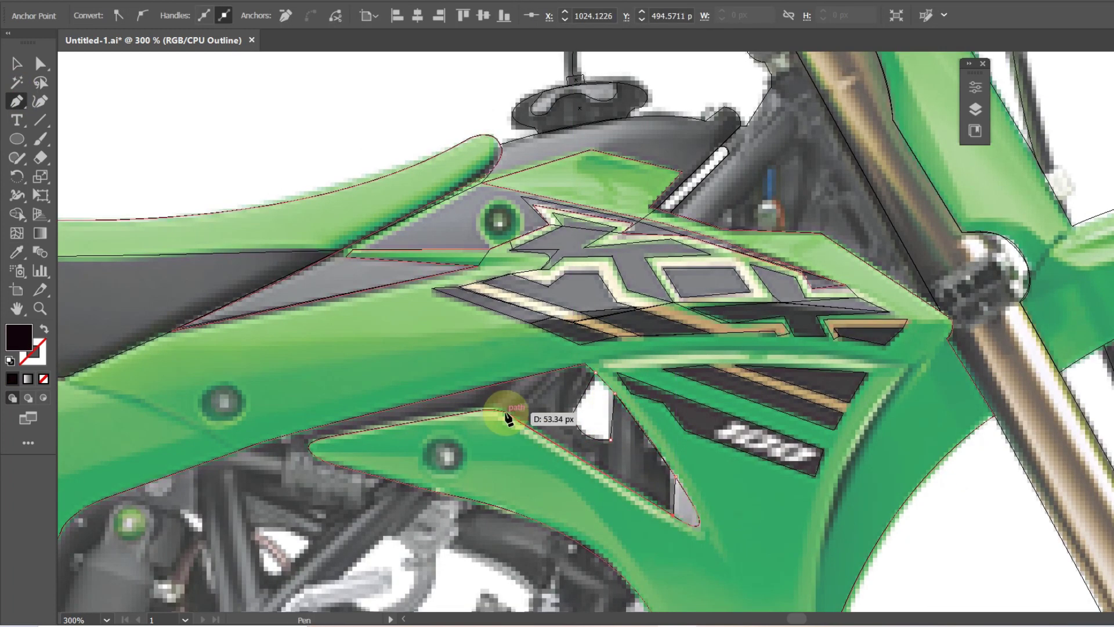
Step: Trace the dark frame's contour from under the shroud arm down along the engine side and around the small bracket
{"action": "scroll", "coordinate": [569, 377], "scroll_direction": "down", "scroll_amount": 5}
{"action": "scroll", "coordinate": [702, 487], "scroll_direction": "up", "scroll_amount": 4}
{"action": "scroll", "coordinate": [496, 262], "scroll_direction": "down", "scroll_amount": 3}
{"action": "left_click", "coordinate": [493, 260]}
{"action": "left_click", "coordinate": [459, 244]}
{"action": "left_click", "coordinate": [297, 271]}
{"action": "left_click", "coordinate": [282, 281]}
{"action": "left_click", "coordinate": [408, 325]}
{"action": "left_click", "coordinate": [281, 418]}
{"action": "left_click_drag", "start_coordinate": [250, 445], "coordinate": [471, 289]}
{"action": "left_click", "coordinate": [455, 318]}
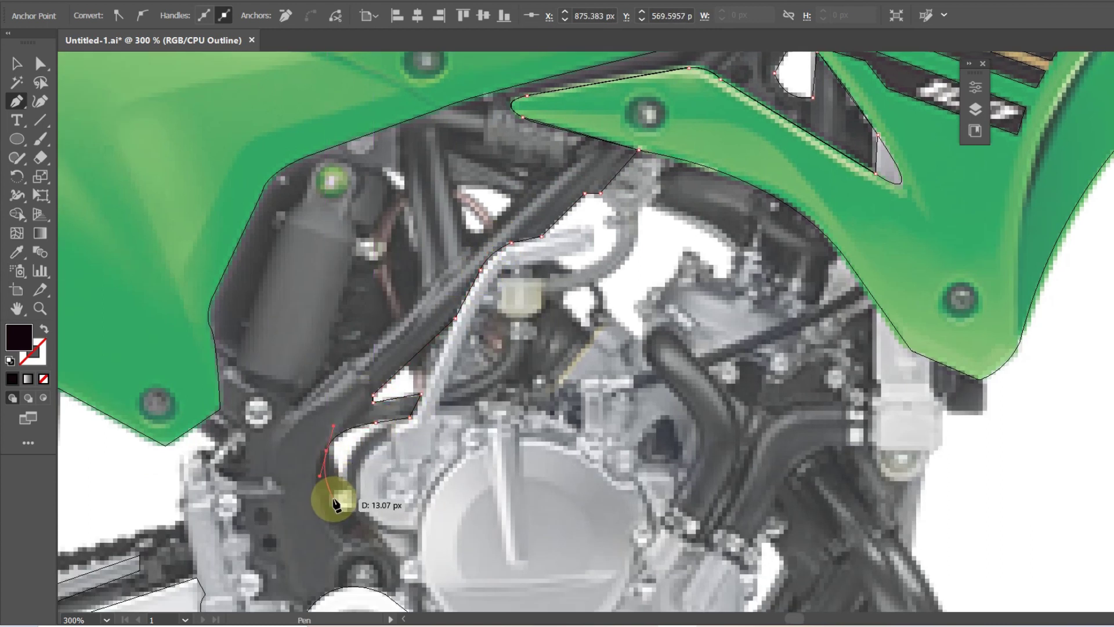
Step: Continue the frame contour around the swingarm pivot and back up beneath the green side panel, closing the shape
{"action": "left_click_drag", "start_coordinate": [308, 494], "coordinate": [308, 498]}
{"action": "left_click", "coordinate": [385, 545]}
{"action": "left_click_drag", "start_coordinate": [385, 546], "coordinate": [467, 428]}
{"action": "left_click", "coordinate": [400, 561]}
{"action": "left_click", "coordinate": [458, 464]}
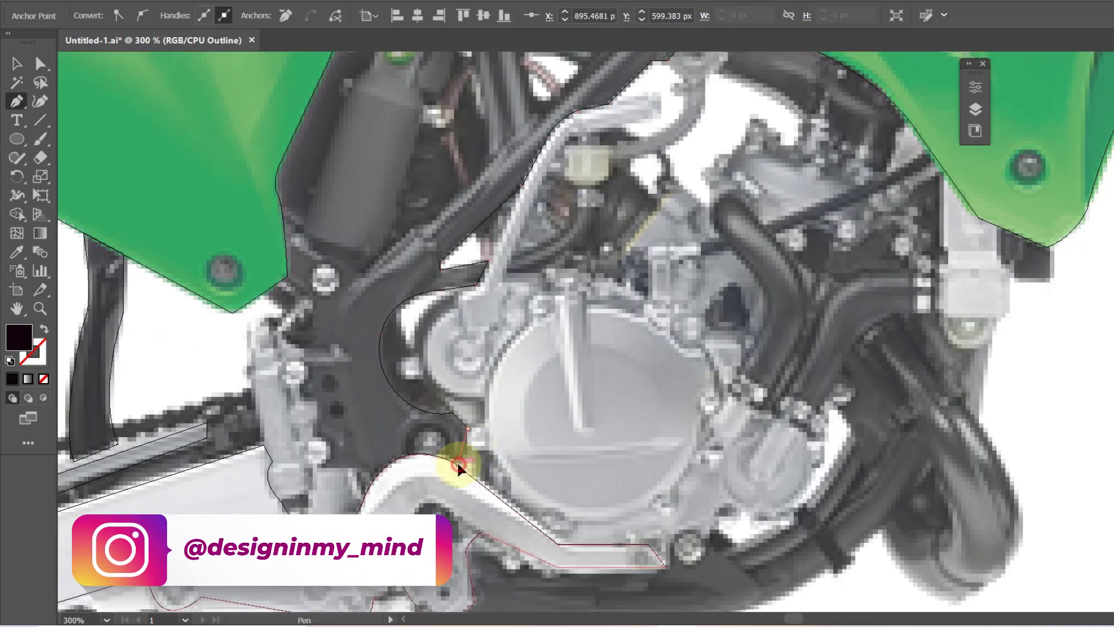
{"action": "left_click_drag", "start_coordinate": [379, 472], "coordinate": [349, 509]}
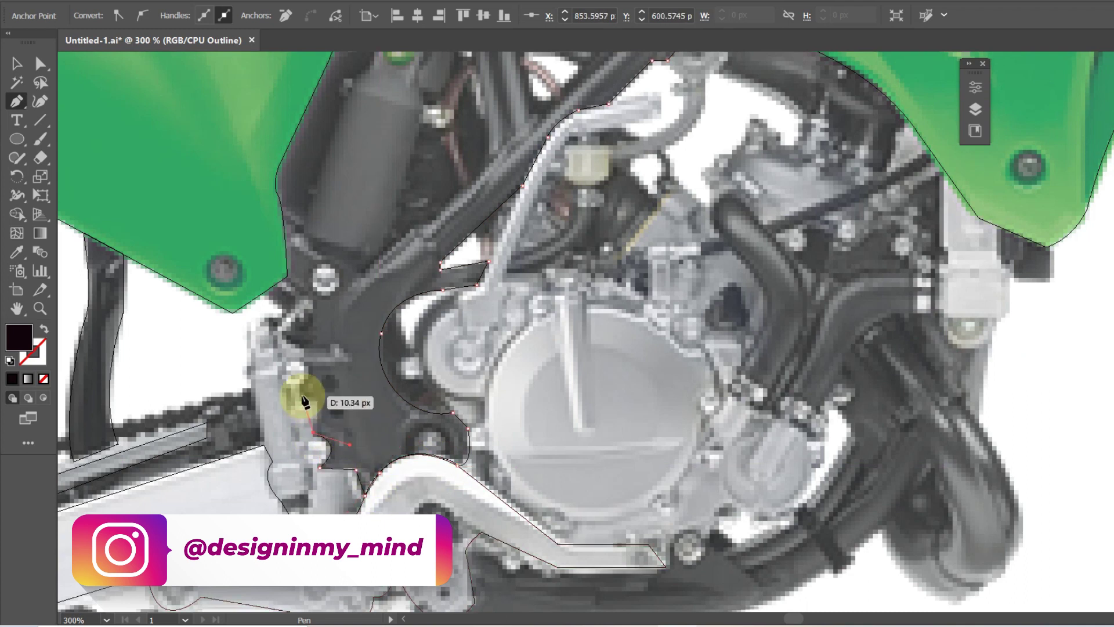
{"action": "left_click_drag", "start_coordinate": [301, 367], "coordinate": [305, 371]}
{"action": "scroll", "coordinate": [308, 377], "scroll_direction": "up", "scroll_amount": 3}
{"action": "scroll", "coordinate": [303, 354], "scroll_direction": "up", "scroll_amount": 8}
{"action": "scroll", "coordinate": [638, 232], "scroll_direction": "down", "scroll_amount": 3}
{"action": "left_click_drag", "start_coordinate": [665, 320], "coordinate": [676, 343]}
Step: Fill the frame shape with dark grey sampled from the photo and send it behind the other shapes
{"action": "key", "text": "i"}
{"action": "key", "text": "ctrl+y"}
{"action": "left_click", "coordinate": [643, 360]}
{"action": "key", "text": "ctrl+minus"}
{"action": "key", "text": "ctrl+minus"}
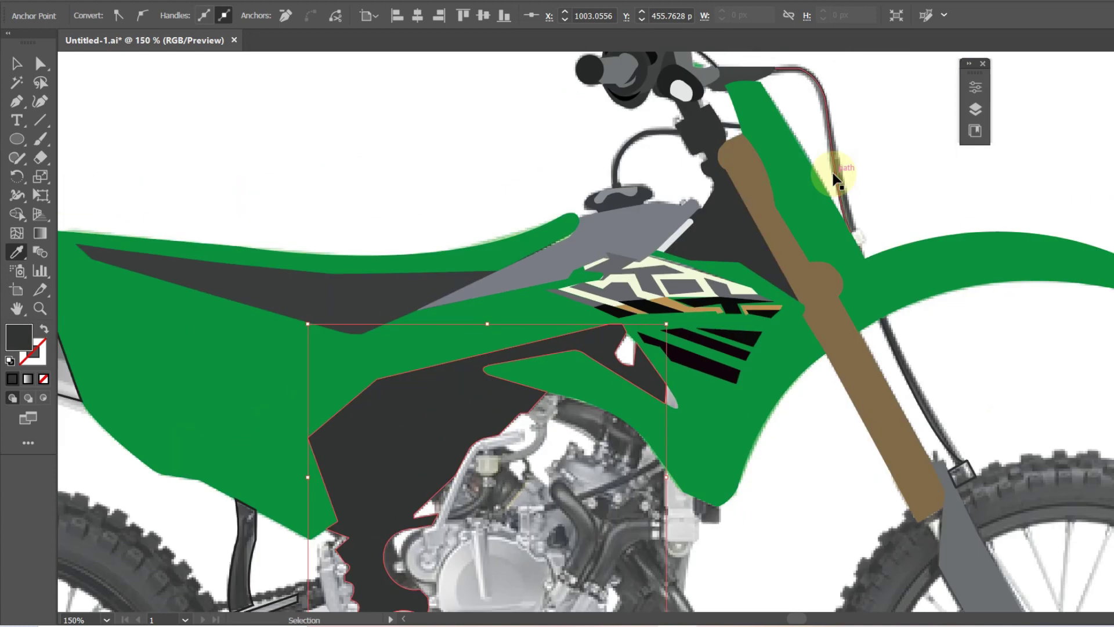
{"action": "key", "text": "ctrl+shift+["}
Step: Change the frame shape's fill to a darker near-black grey
{"action": "left_click_drag", "start_coordinate": [483, 283], "coordinate": [419, 345]}
{"action": "double_click", "coordinate": [20, 337]}
{"action": "left_click", "coordinate": [747, 248]}
{"action": "key", "text": "v"}
{"action": "left_click", "coordinate": [624, 306]}
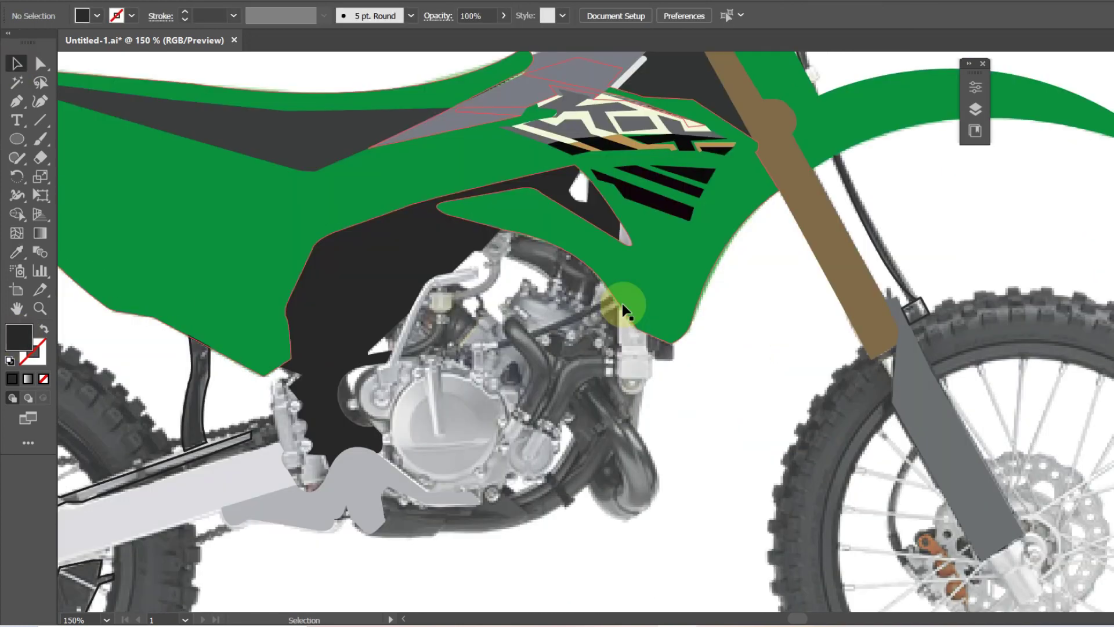
Step: Trace the triangular grey panel around the bolt between the seat front and the shroud lettering
{"action": "key", "text": "ctrl+y"}
{"action": "key", "text": "ctrl+equal"}
{"action": "key", "text": "ctrl+equal"}
{"action": "scroll", "coordinate": [556, 406], "scroll_direction": "up", "scroll_amount": 5}
{"action": "left_click", "coordinate": [17, 100]}
{"action": "scroll", "coordinate": [523, 290], "scroll_direction": "up", "scroll_amount": 4}
{"action": "left_click", "coordinate": [501, 223]}
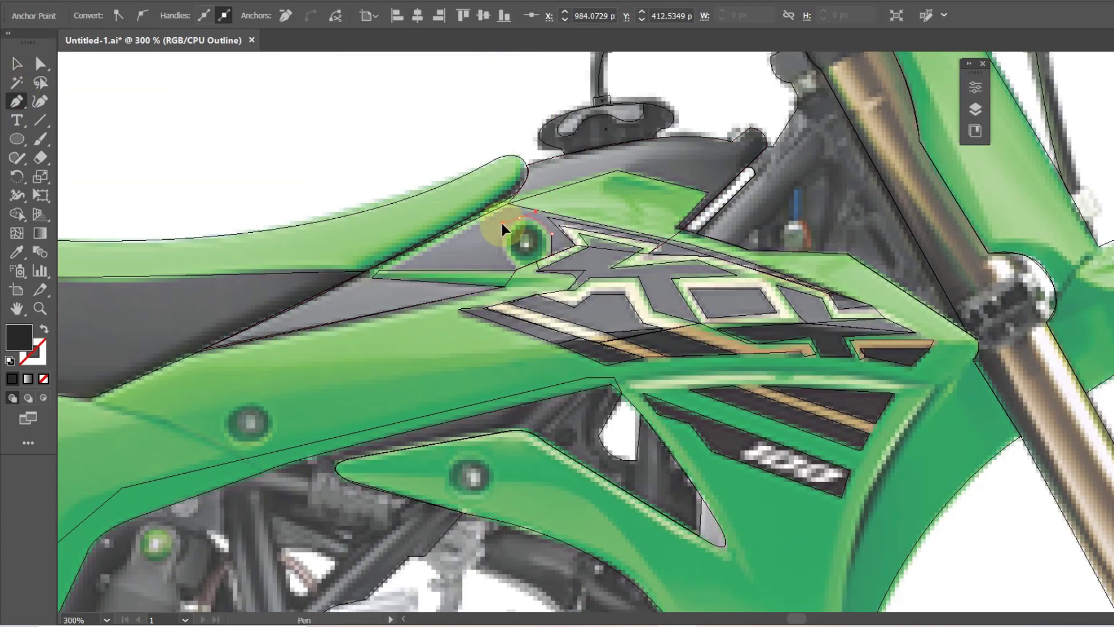
{"action": "left_click", "coordinate": [392, 270]}
{"action": "left_click_drag", "start_coordinate": [522, 208], "coordinate": [544, 209]}
{"action": "left_click", "coordinate": [576, 246]}
{"action": "left_click", "coordinate": [552, 255]}
Step: Fill the triangular bolt panel with grey sampled from the photo
{"action": "key", "text": "i"}
{"action": "left_click", "coordinate": [480, 254]}
{"action": "left_click", "coordinate": [17, 65]}
{"action": "key", "text": "ctrl+y"}
{"action": "key", "text": "ctrl+y"}
Step: Trace the narrow grey wedge below the bolt panel, tapering back along the seat's lower edge, with the same grey fill
{"action": "key", "text": "p"}
{"action": "left_click", "coordinate": [504, 287]}
{"action": "left_click", "coordinate": [202, 349]}
{"action": "left_click", "coordinate": [373, 286]}
{"action": "key", "text": "ctrl+y"}
{"action": "key", "text": "ctrl+minus"}
{"action": "key", "text": "ctrl+minus"}
{"action": "left_click", "coordinate": [174, 112]}
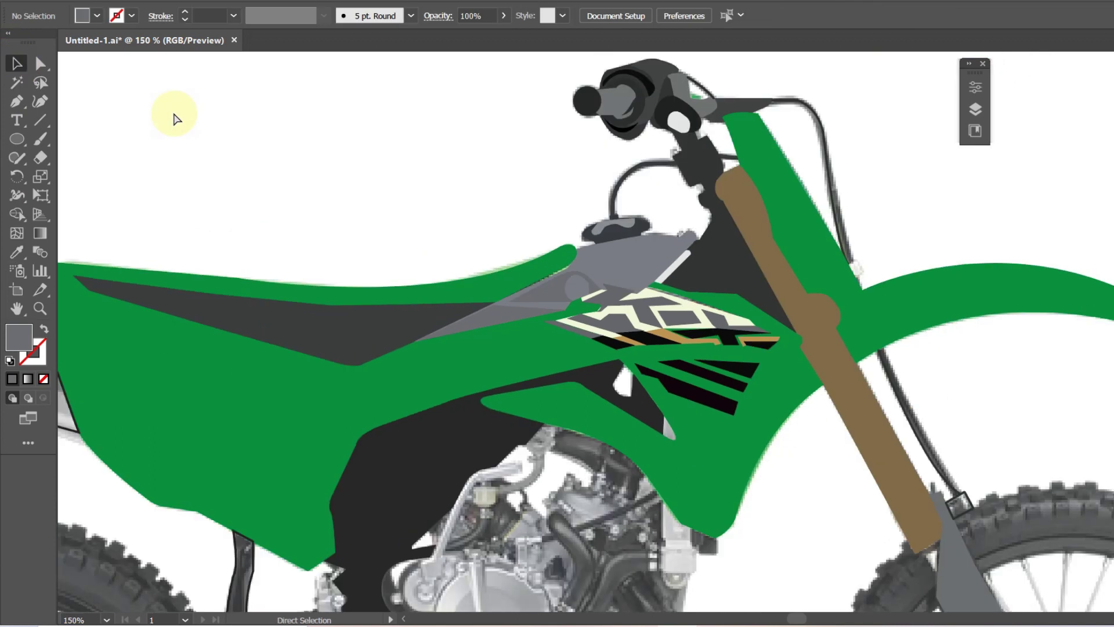
Step: Trace the curved upper band of the fuel tank from the seat's front tip to beyond the cap as a grey shape
{"action": "key", "text": "ctrl+y"}
{"action": "left_click", "coordinate": [16, 101]}
{"action": "key", "text": "ctrl+plus"}
{"action": "key", "text": "ctrl+plus"}
{"action": "left_click", "coordinate": [587, 170]}
{"action": "left_click_drag", "start_coordinate": [678, 156], "coordinate": [695, 157]}
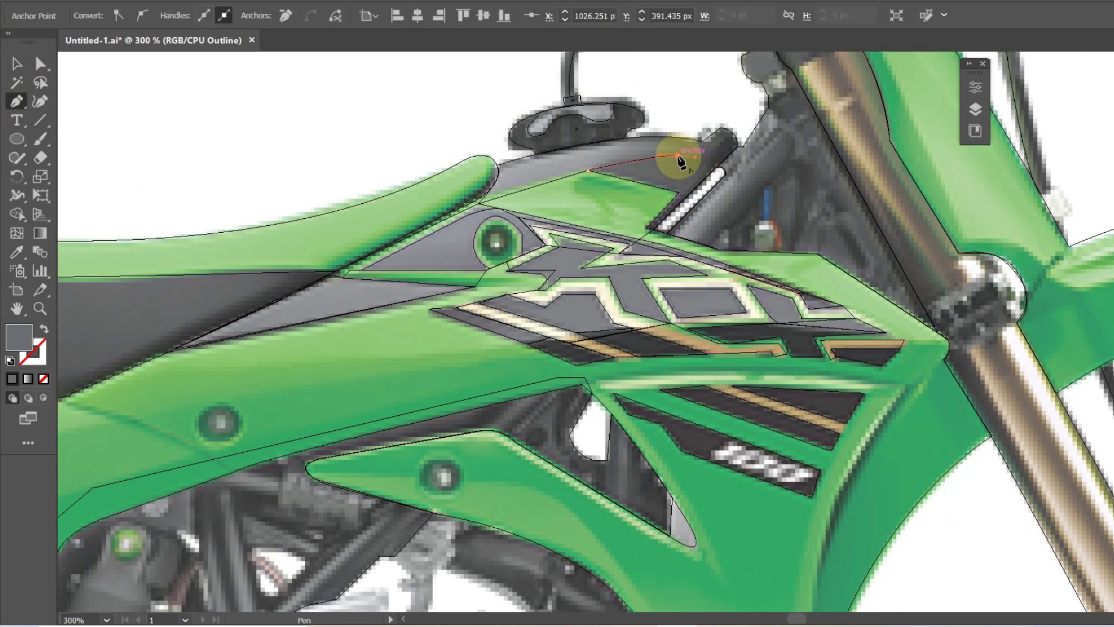
{"action": "left_click_drag", "start_coordinate": [479, 199], "coordinate": [478, 203]}
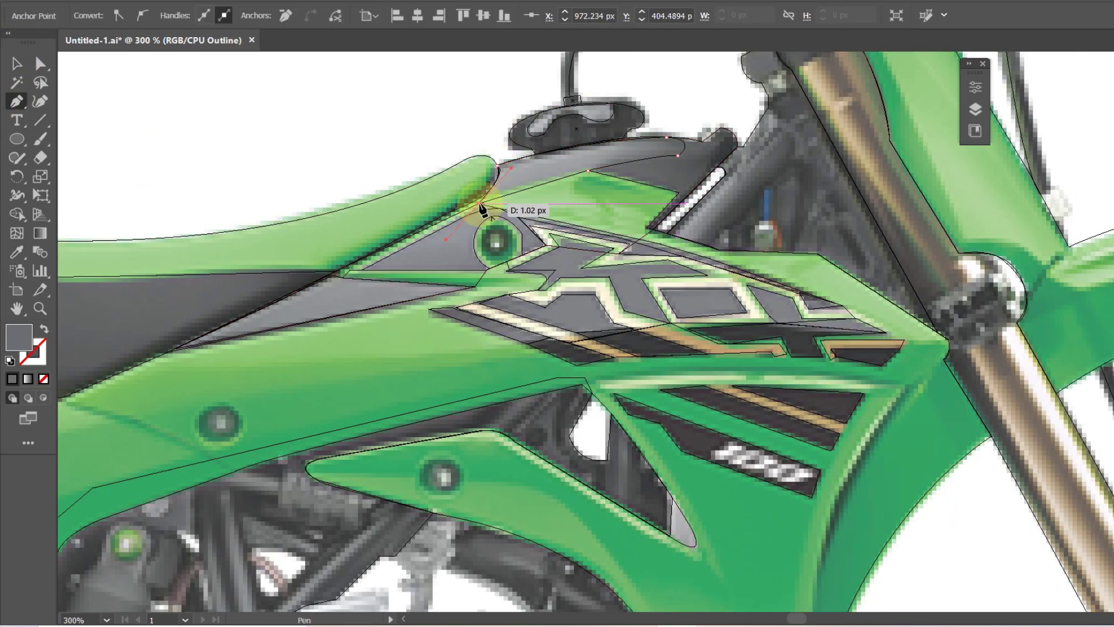
{"action": "left_click", "coordinate": [206, 120], "text": "ctrl"}
Step: Trace the pointed green panel over the tank in front of the seat and fill it with the bodywork green
{"action": "left_click", "coordinate": [588, 170]}
{"action": "left_click", "coordinate": [679, 192]}
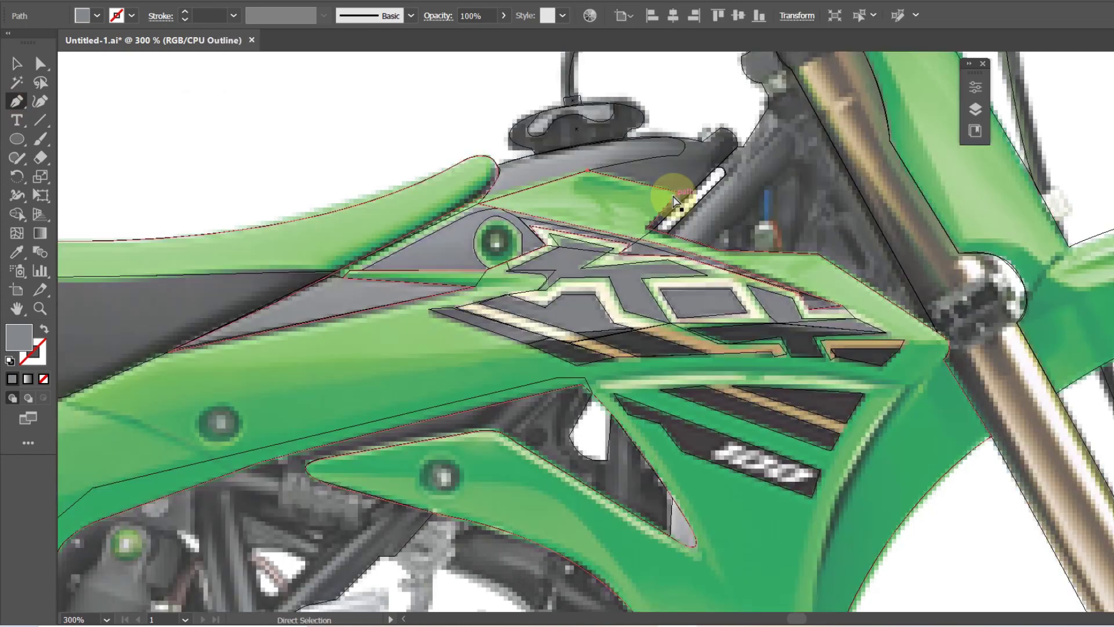
{"action": "left_click", "coordinate": [640, 240]}
{"action": "left_click", "coordinate": [480, 203]}
{"action": "left_click", "coordinate": [588, 170]}
{"action": "key", "text": "i"}
{"action": "left_click", "coordinate": [382, 206]}
{"action": "key", "text": "ctrl+y"}
{"action": "key", "text": "ctrl+shift+a"}
{"action": "scroll", "coordinate": [497, 422], "scroll_direction": "down", "scroll_amount": 3}
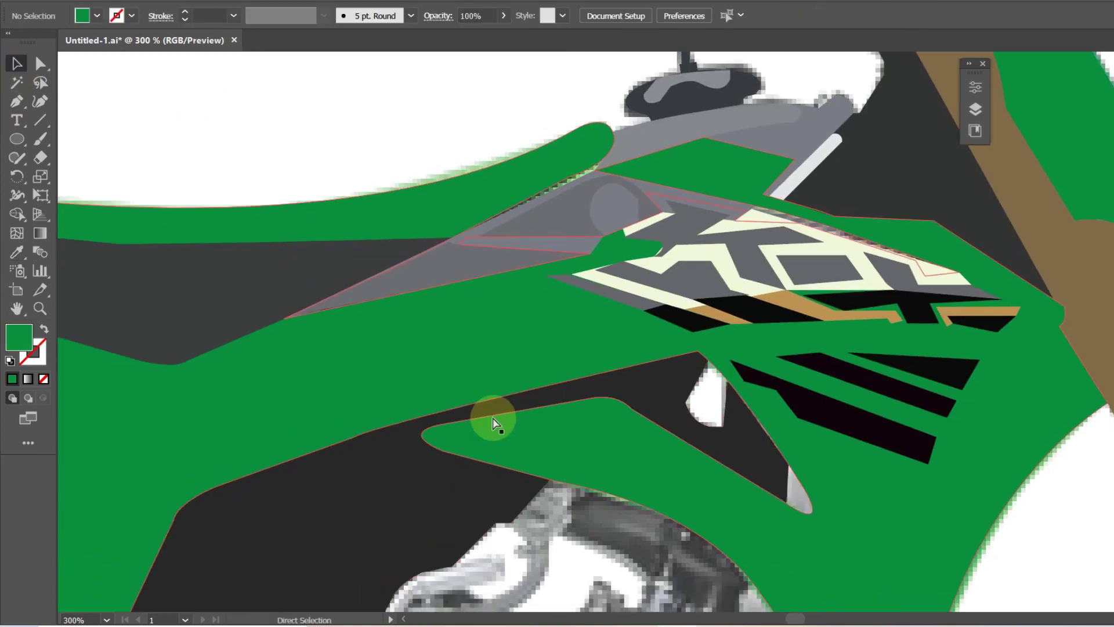
Step: Draw a circle around the bolt on the triangular grey panel with the Ellipse tool
{"action": "key", "text": "ctrl+y"}
{"action": "left_click", "coordinate": [17, 139]}
{"action": "scroll", "coordinate": [485, 249], "scroll_direction": "up", "scroll_amount": 4}
{"action": "left_click_drag", "start_coordinate": [485, 251], "coordinate": [554, 322]}
{"action": "key", "text": "ctrl+y"}
{"action": "key", "text": "v"}
{"action": "key", "text": "ctrl+y"}
{"action": "key", "text": "ctrl+shift+a"}
Step: Draw a smaller dark green circle inside the outer circle of the bolt on the grey panel
{"action": "left_click", "coordinate": [17, 140]}
{"action": "left_click_drag", "start_coordinate": [495, 262], "coordinate": [547, 311]}
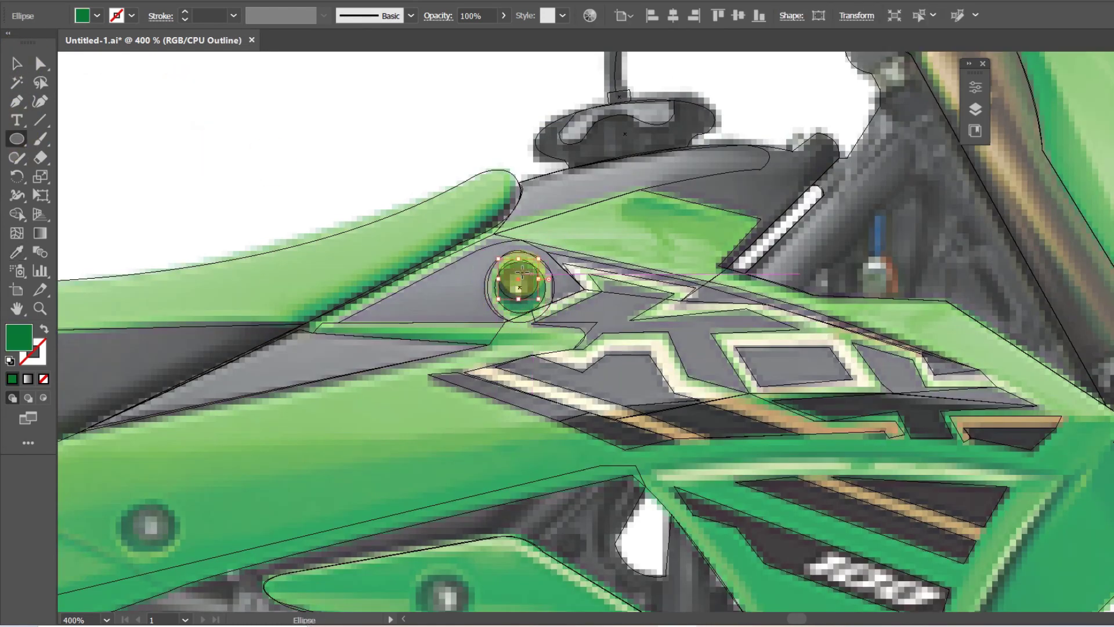
{"action": "key", "text": "ctrl+shift+a"}
{"action": "left_click", "coordinate": [17, 63]}
{"action": "key", "text": "ctrl+y"}
{"action": "scroll", "coordinate": [455, 232], "scroll_direction": "down", "scroll_amount": 5}
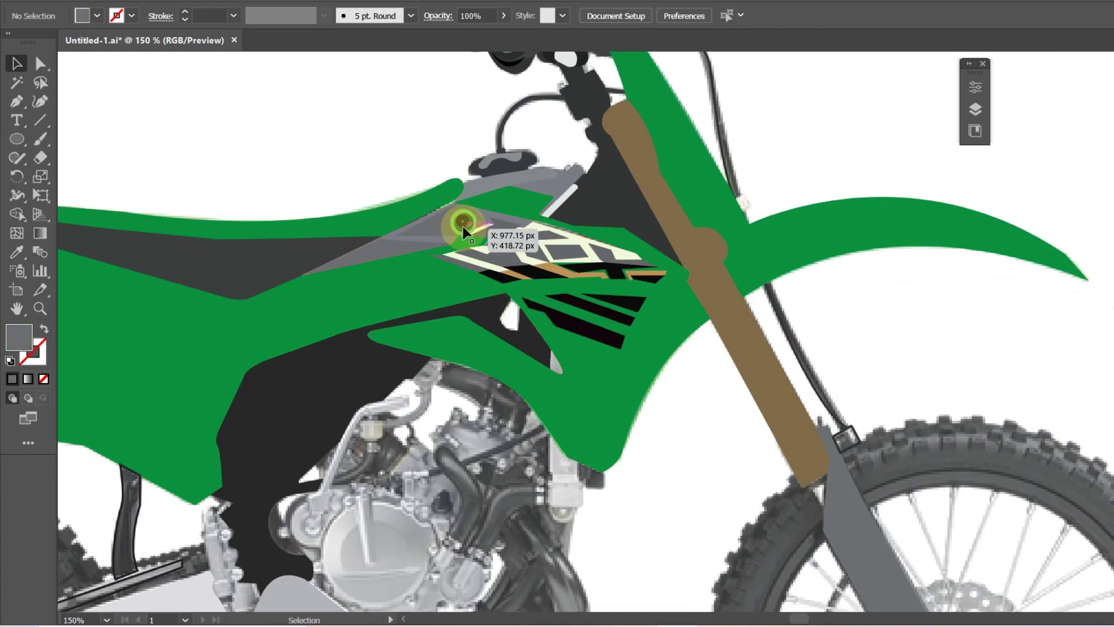
Step: Colour the bolt's circles with a light green outer ring and a pale cream centre dot
{"action": "scroll", "coordinate": [462, 225], "scroll_direction": "up", "scroll_amount": 5}
{"action": "left_click", "coordinate": [499, 212]}
{"action": "left_click", "coordinate": [497, 203]}
{"action": "left_click", "coordinate": [518, 247]}
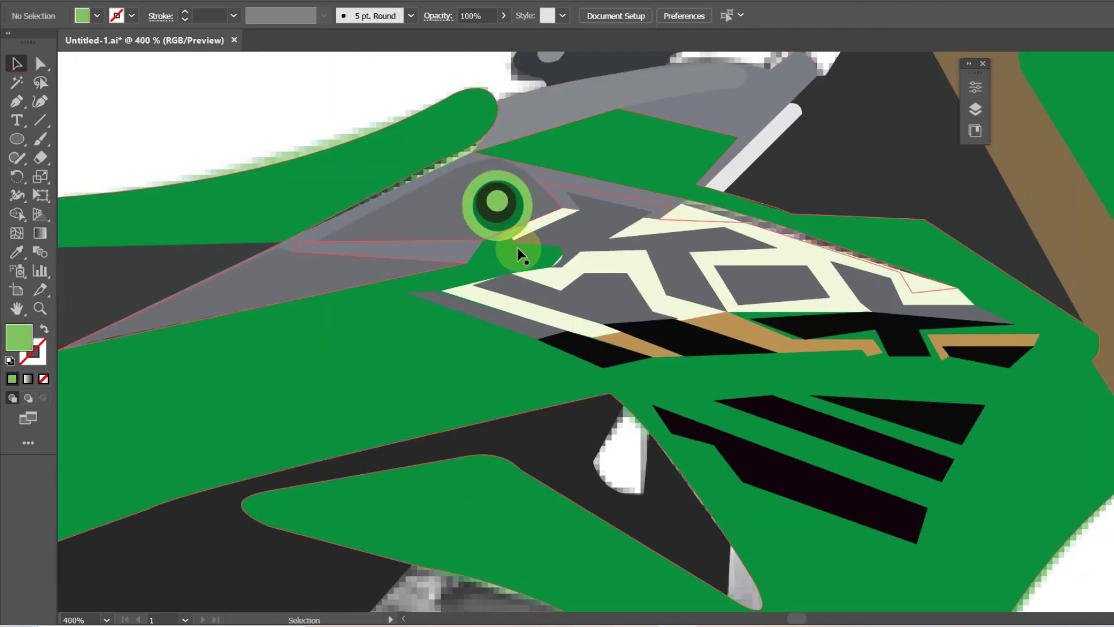
{"action": "key", "text": "ctrl+y"}
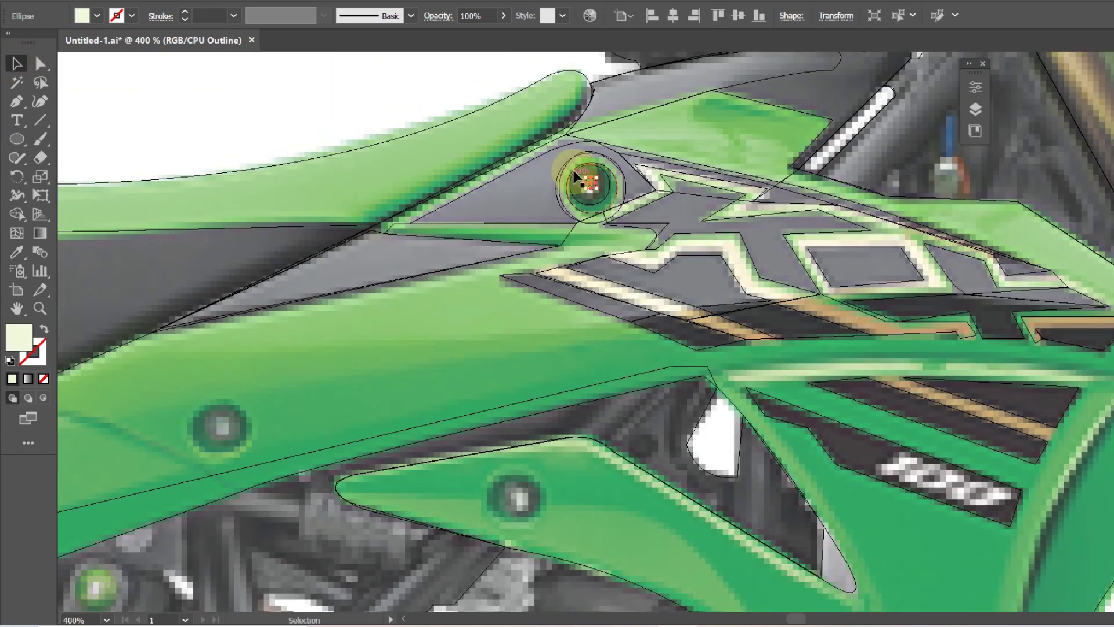
{"action": "left_click", "coordinate": [588, 181]}
{"action": "key", "text": "ctrl+y"}
Step: Copy the finished bolt circles onto the bolts of the lower shroud arm and the green bodywork below the seat
{"action": "left_click_drag", "start_coordinate": [589, 181], "coordinate": [517, 494]}
{"action": "key", "text": "ctrl+y"}
{"action": "key", "text": "ctrl+y"}
{"action": "scroll", "coordinate": [567, 510], "scroll_direction": "down", "scroll_amount": 4}
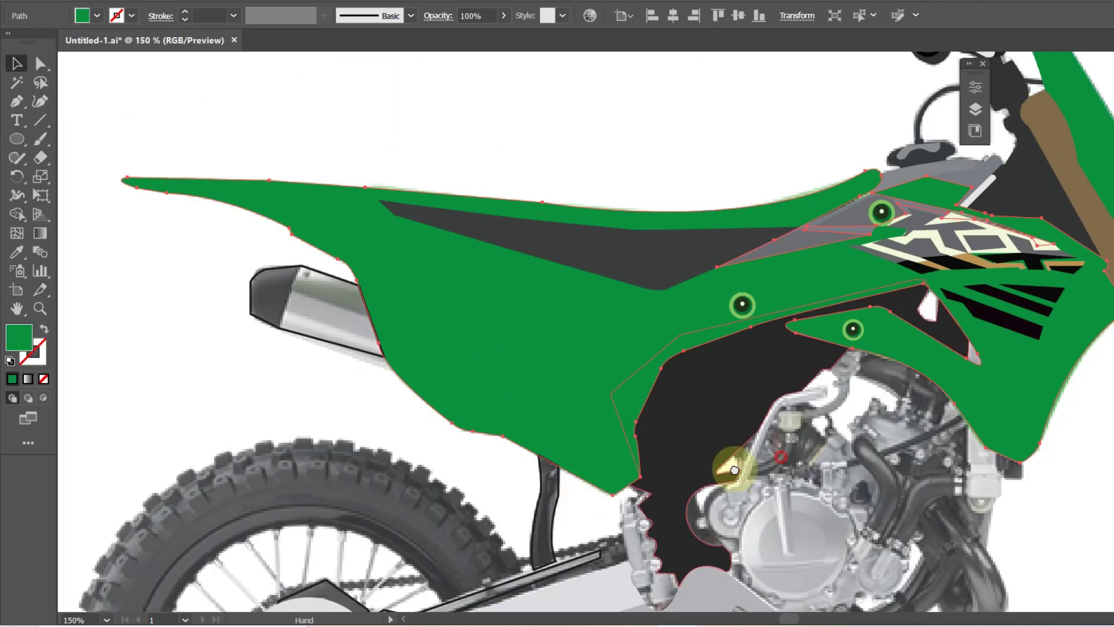
Step: Trace the lower edge of the bodywork's lit area across the side panel, around the dark seat panel and up to the seat's front tip
{"action": "key", "text": "ctrl+y"}
{"action": "key", "text": "p"}
{"action": "scroll", "coordinate": [281, 393], "scroll_direction": "up", "scroll_amount": 2}
{"action": "left_click", "coordinate": [215, 303]}
{"action": "left_click", "coordinate": [338, 370]}
{"action": "left_click", "coordinate": [419, 422]}
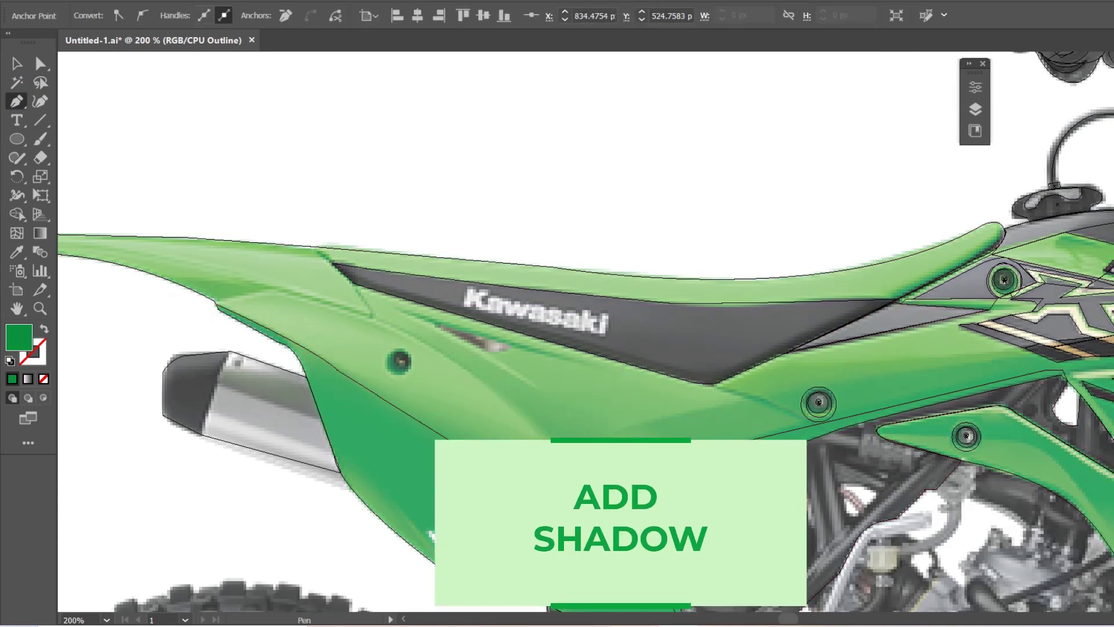
{"action": "left_click", "coordinate": [747, 399]}
{"action": "left_click", "coordinate": [709, 384]}
{"action": "left_click", "coordinate": [345, 284]}
{"action": "left_click", "coordinate": [883, 303]}
{"action": "left_click_drag", "start_coordinate": [982, 241], "coordinate": [995, 219]}
Step: Continue the lit-area shape back along the seat's upper contour and around the tip of the rear fender
{"action": "scroll", "coordinate": [975, 232], "scroll_direction": "up", "scroll_amount": 2}
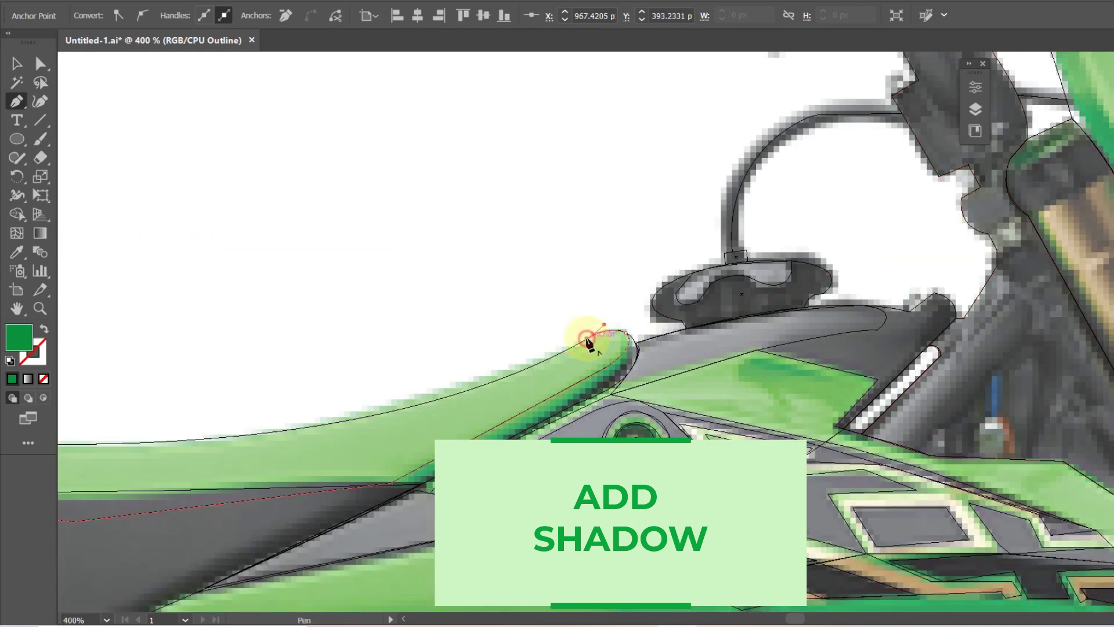
{"action": "left_click_drag", "start_coordinate": [587, 339], "coordinate": [1005, 368]}
{"action": "left_click_drag", "start_coordinate": [229, 513], "coordinate": [471, 524]}
{"action": "left_click_drag", "start_coordinate": [355, 456], "coordinate": [86, 405]}
{"action": "left_click", "coordinate": [355, 456]}
{"action": "left_click_drag", "start_coordinate": [307, 454], "coordinate": [772, 509]}
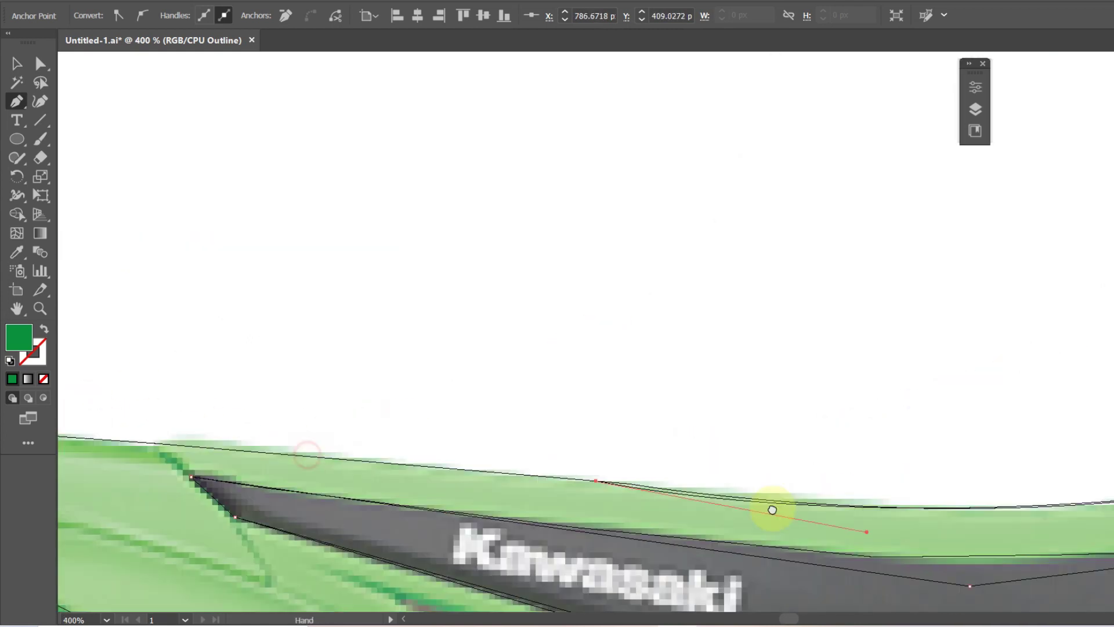
{"action": "left_click_drag", "start_coordinate": [92, 464], "coordinate": [467, 486]}
{"action": "left_click_drag", "start_coordinate": [58, 446], "coordinate": [352, 467]}
{"action": "left_click", "coordinate": [169, 468]}
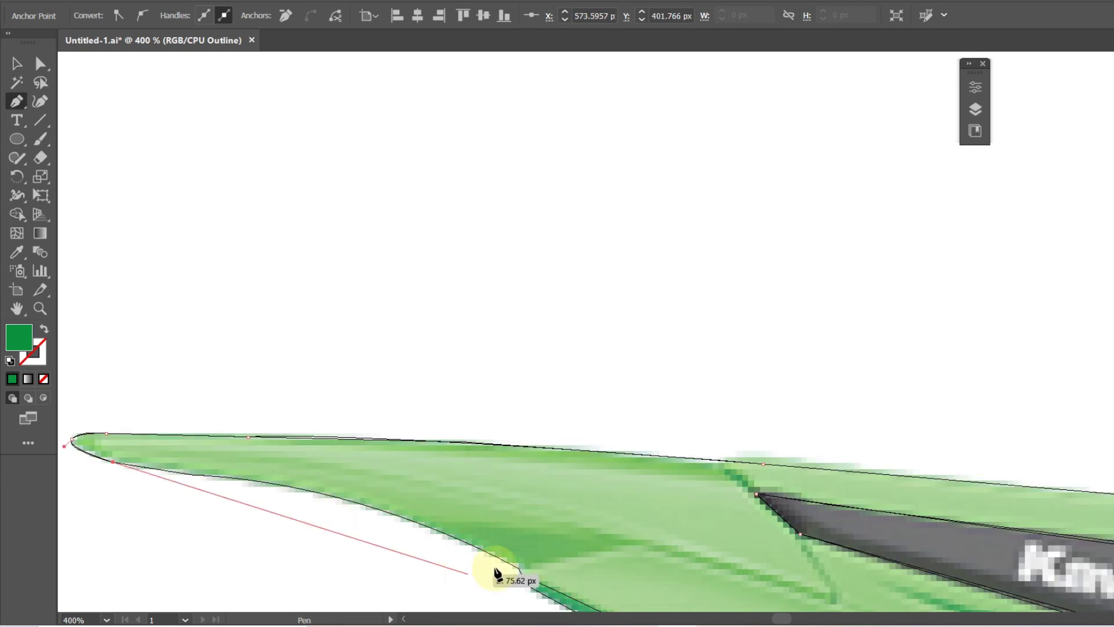
Step: Fill the traced lit-area shape with light green and set its opacity to 50%
{"action": "scroll", "coordinate": [498, 577], "scroll_direction": "down", "scroll_amount": 2}
{"action": "key", "text": "ctrl+y"}
{"action": "left_click", "coordinate": [16, 63]}
{"action": "key", "text": "ctrl+1"}
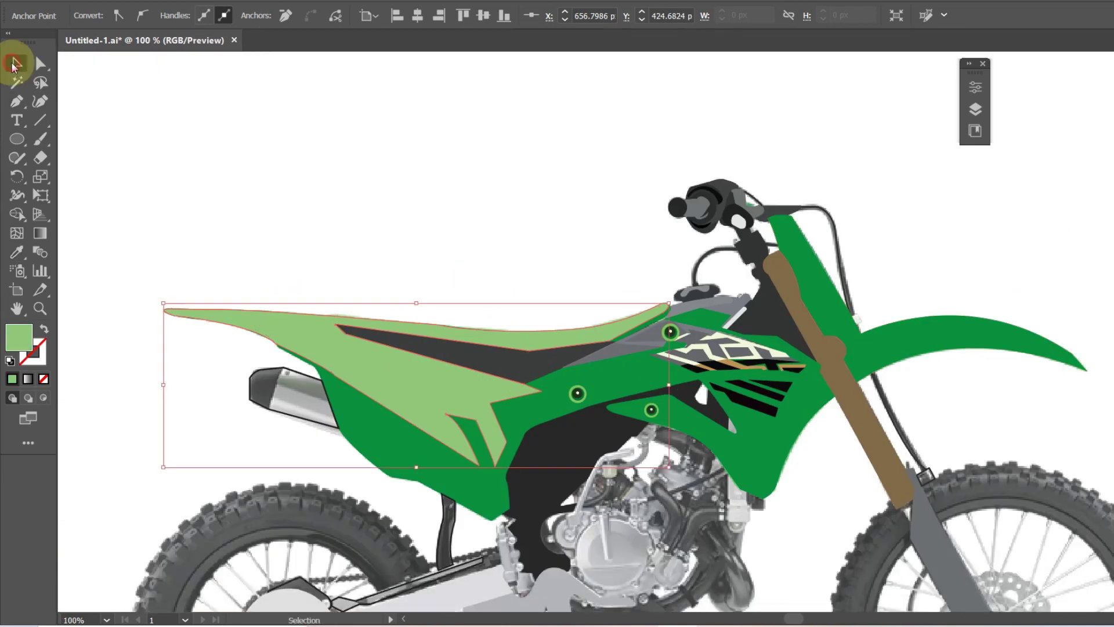
{"action": "left_click", "coordinate": [504, 16]}
{"action": "left_click", "coordinate": [475, 35]}
{"action": "left_click_drag", "start_coordinate": [476, 35], "coordinate": [470, 35]}
{"action": "key", "text": "ctrl+shift+a"}
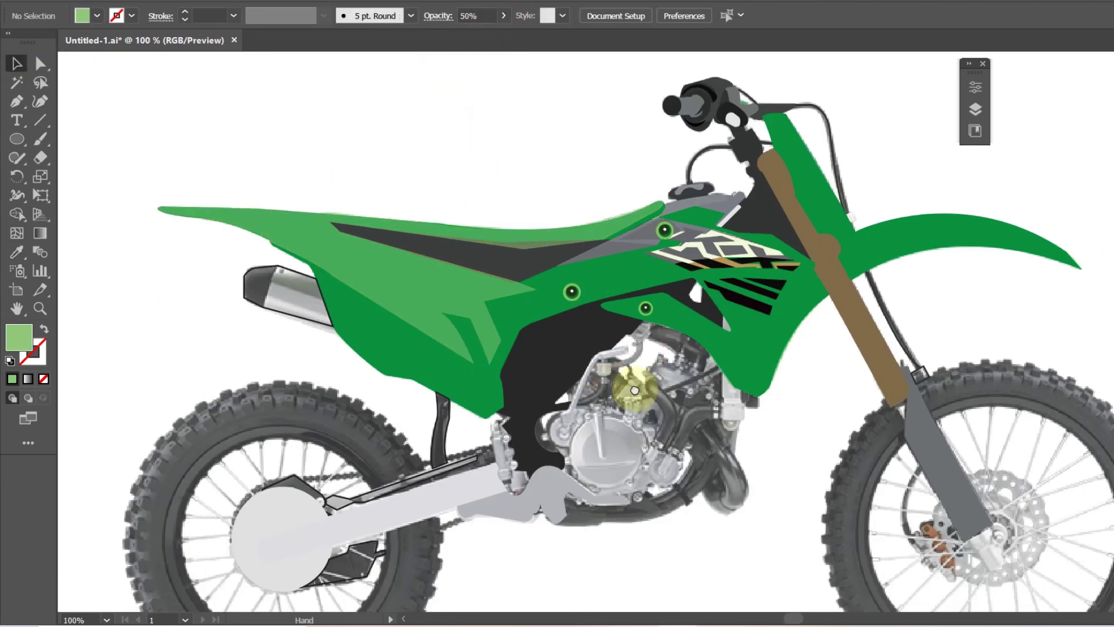
Step: Copy the bolt circles onto the two bolts of the rear side panel and fit them to the photo
{"action": "key", "text": "ctrl+y"}
{"action": "scroll", "coordinate": [768, 284], "scroll_direction": "up", "scroll_amount": 2}
{"action": "left_click", "coordinate": [356, 257]}
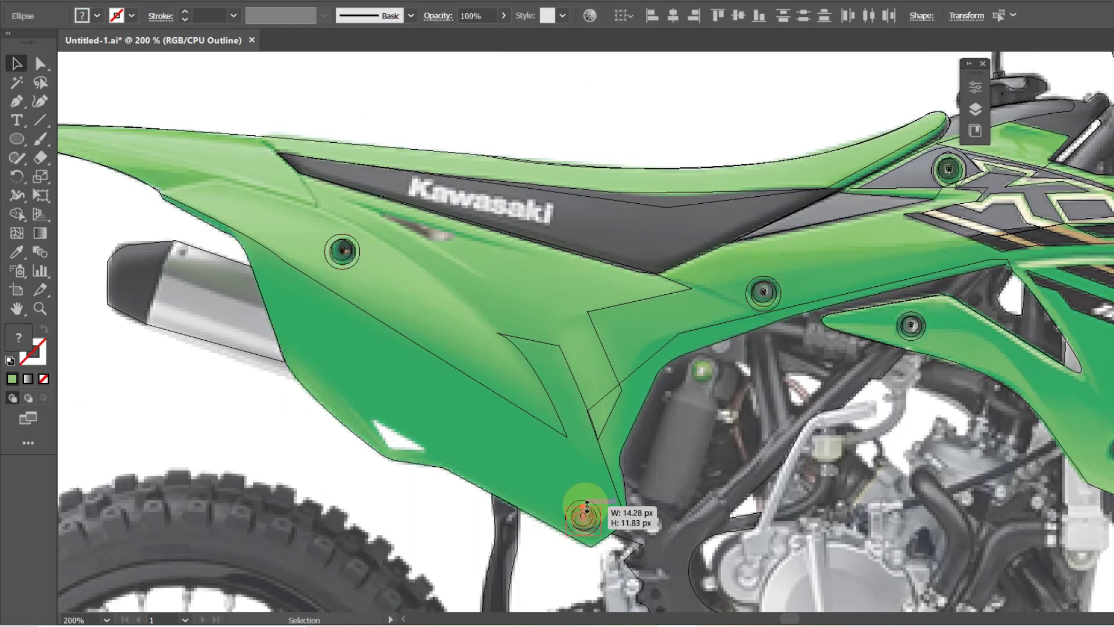
{"action": "left_click_drag", "start_coordinate": [585, 509], "coordinate": [585, 511]}
Step: Trace the slim crease below the Kawasaki lettering on the side panel and fill it with dark green
{"action": "left_click", "coordinate": [16, 101]}
{"action": "left_click", "coordinate": [420, 247]}
{"action": "left_click", "coordinate": [521, 300]}
{"action": "left_click", "coordinate": [611, 300]}
{"action": "key", "text": "i"}
{"action": "left_click", "coordinate": [458, 253]}
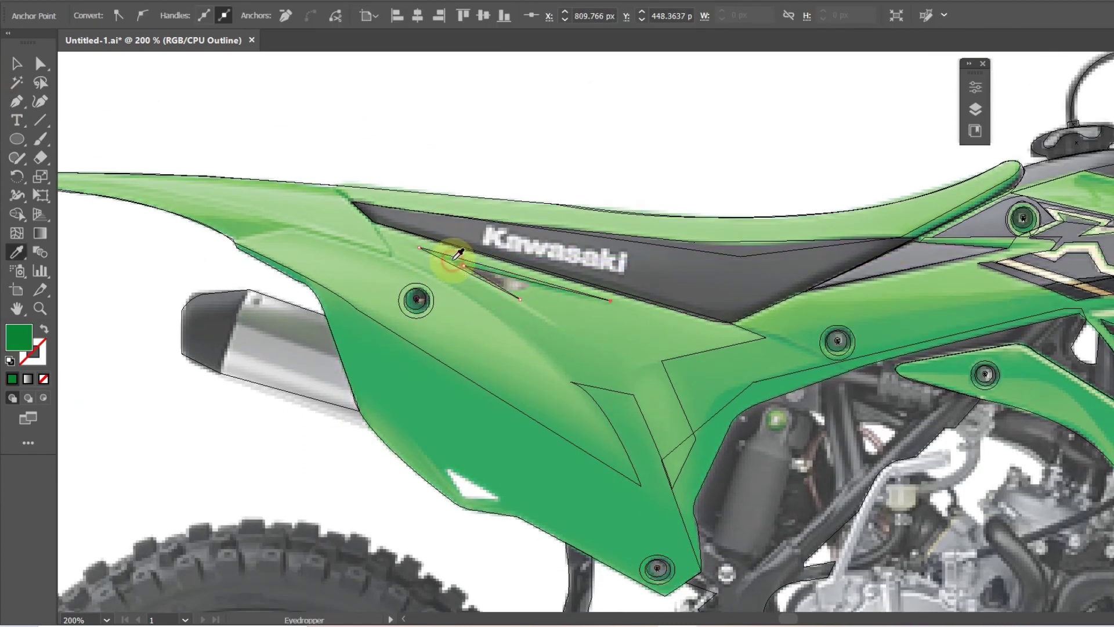
Step: Trace the shadow at the seam between the rear fender and the side panel as a dark green shape
{"action": "key", "text": "ctrl+y"}
{"action": "key", "text": "ctrl+shift+a"}
{"action": "key", "text": "ctrl+y"}
{"action": "key", "text": "p"}
{"action": "left_click", "coordinate": [335, 190]}
{"action": "left_click", "coordinate": [386, 254]}
{"action": "left_click", "coordinate": [287, 221]}
{"action": "left_click", "coordinate": [194, 223]}
{"action": "left_click", "coordinate": [334, 190]}
{"action": "key", "text": "ctrl+y"}
Step: Trace the small dark vent notch beneath the Kawasaki lettering on the side panel and fill it with dark brown
{"action": "left_click", "coordinate": [17, 62]}
{"action": "key", "text": "ctrl+shift+a"}
{"action": "key", "text": "ctrl+y"}
{"action": "scroll", "coordinate": [557, 325], "scroll_direction": "right", "scroll_amount": 2}
{"action": "key", "text": "p"}
{"action": "left_click", "coordinate": [386, 241]}
{"action": "left_click", "coordinate": [416, 252]}
{"action": "left_click", "coordinate": [430, 268]}
{"action": "key", "text": "ctrl+y"}
{"action": "key", "text": "ctrl+y"}
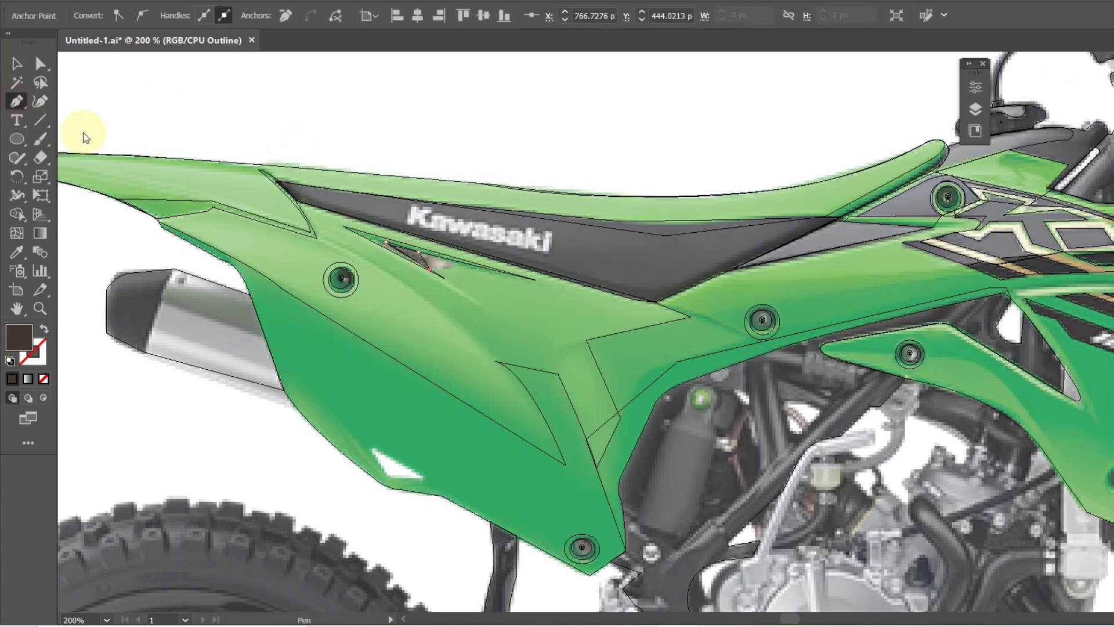
Step: Trace the narrow highlight running diagonally below the vent notch and fill it with light green
{"action": "left_click", "coordinate": [316, 238]}
{"action": "left_click", "coordinate": [484, 311]}
{"action": "left_click", "coordinate": [358, 234]}
{"action": "key", "text": "i"}
{"action": "left_click", "coordinate": [418, 272]}
{"action": "key", "text": "ctrl+y"}
{"action": "left_click", "coordinate": [17, 63]}
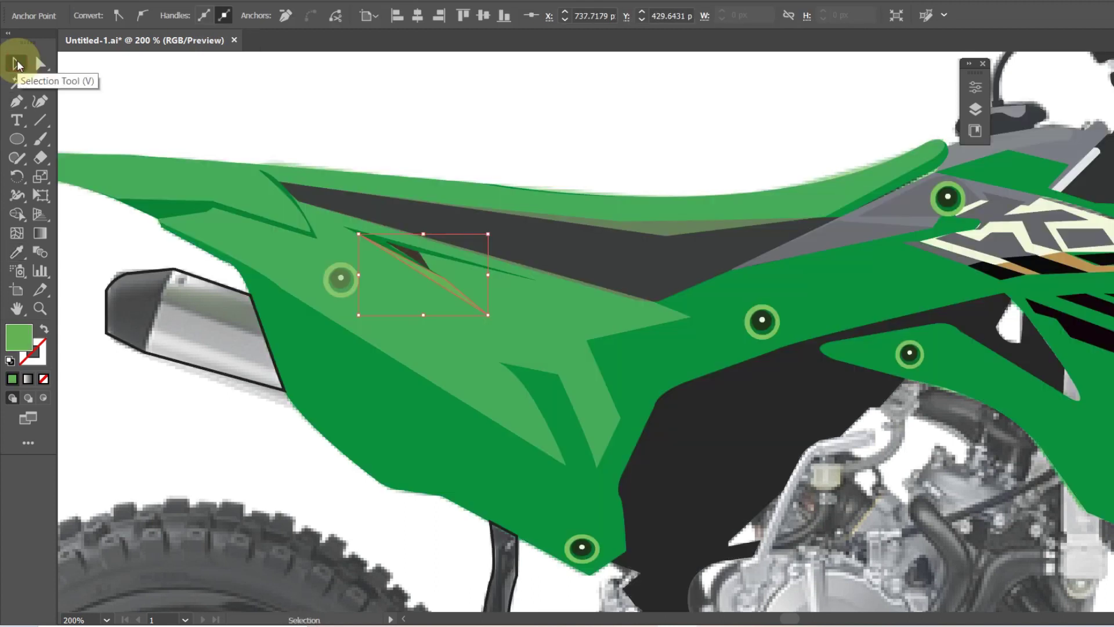
{"action": "double_click", "coordinate": [20, 338]}
{"action": "left_click", "coordinate": [718, 279]}
{"action": "key", "text": "ctrl+y"}
Step: Trace the large lit area around the side panel's upper bolt, from the fender edge to the panel's pointed crease, as a light green shape
{"action": "left_click", "coordinate": [16, 101]}
{"action": "left_click", "coordinate": [510, 317]}
{"action": "left_click", "coordinate": [398, 249]}
{"action": "key", "text": "ctrl+y"}
{"action": "left_click_drag", "start_coordinate": [459, 336], "coordinate": [409, 324]}
{"action": "key", "text": "ctrl+y"}
{"action": "key", "text": "p"}
{"action": "left_click", "coordinate": [446, 349]}
{"action": "left_click", "coordinate": [192, 251]}
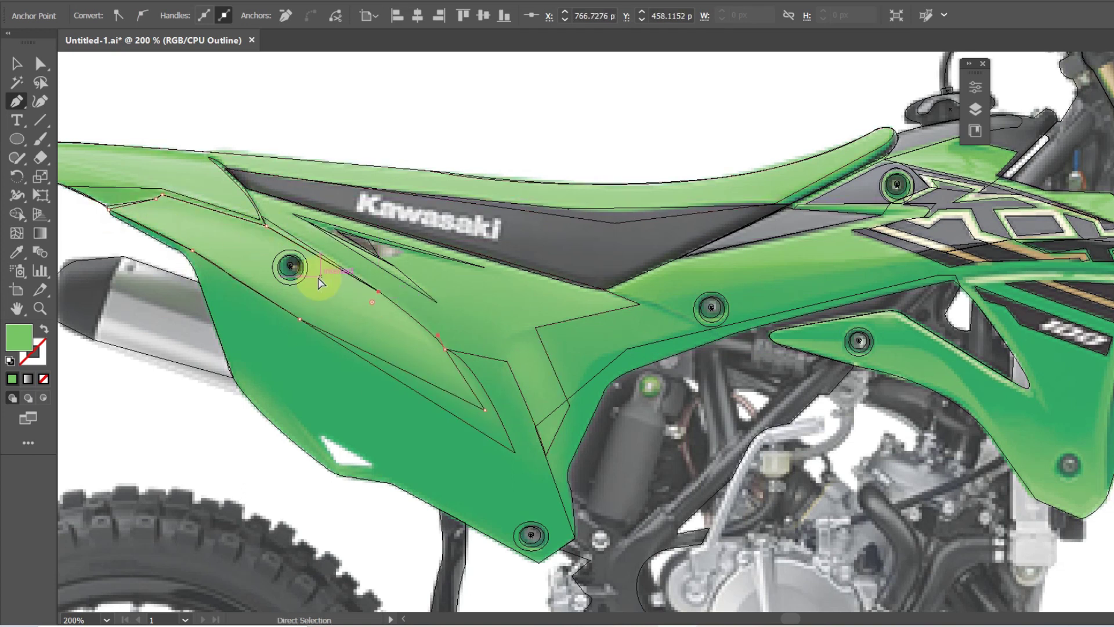
{"action": "key", "text": "ctrl+y"}
Step: Lower the opacity of the light green shape around the side panel's upper bolt
{"action": "key", "text": "v"}
{"action": "key", "text": "ctrl+shift+a"}
{"action": "left_click", "coordinate": [371, 310]}
{"action": "left_click", "coordinate": [504, 16]}
{"action": "left_click_drag", "start_coordinate": [504, 38], "coordinate": [486, 40]}
{"action": "left_click", "coordinate": [363, 314]}
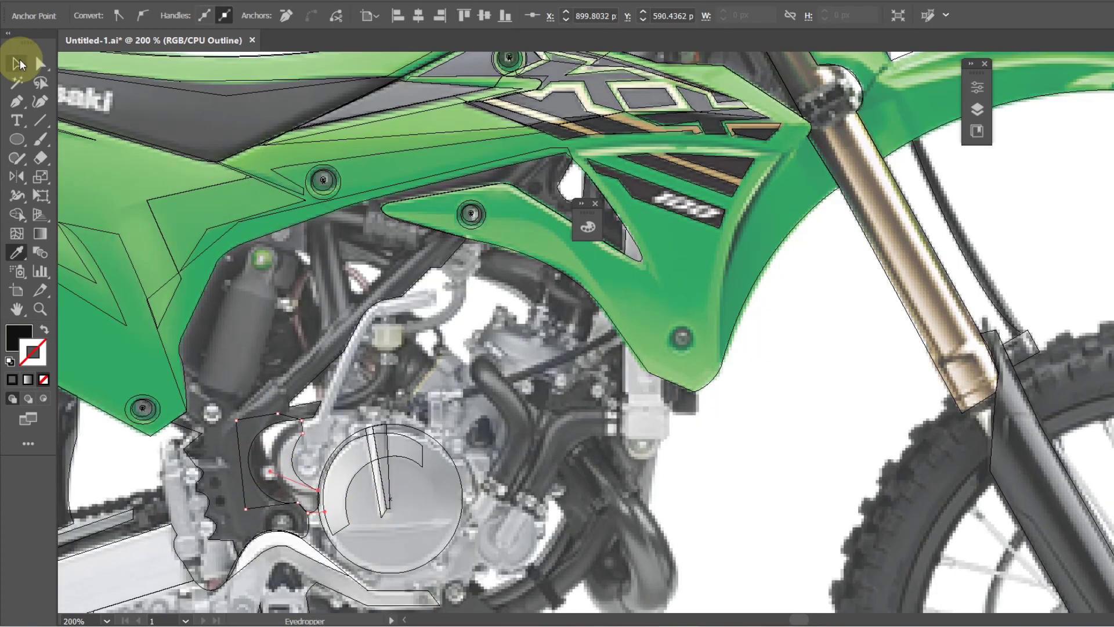
Step: Check the near-black shape behind the round engine cover and trace the small opening in its upper part
{"action": "key", "text": "ctrl+y"}
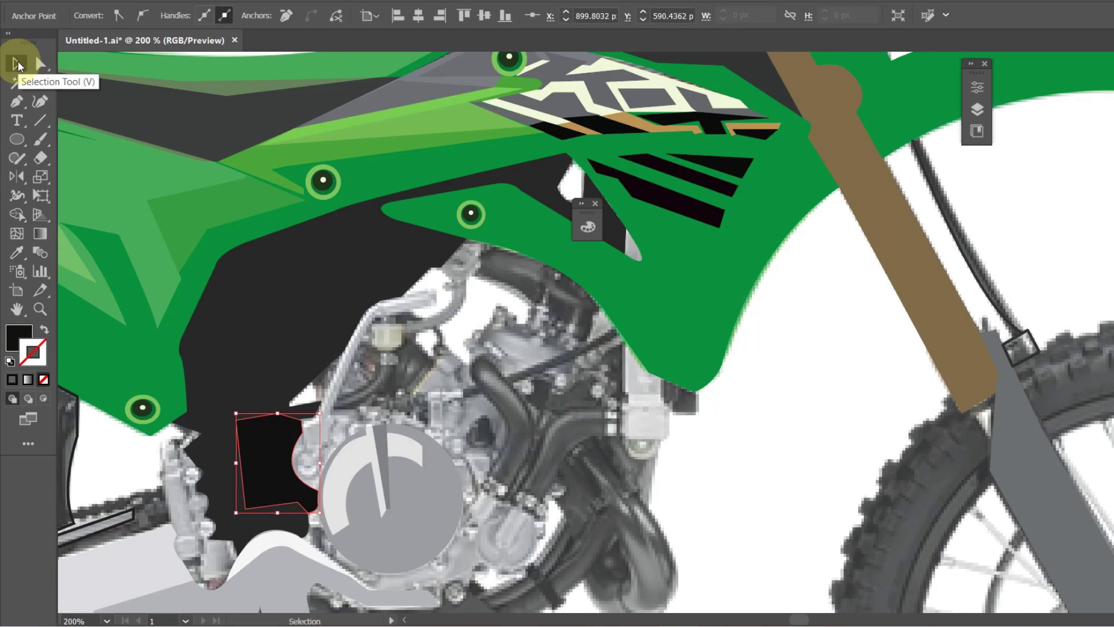
{"action": "key", "text": "ctrl+y"}
{"action": "key", "text": "p"}
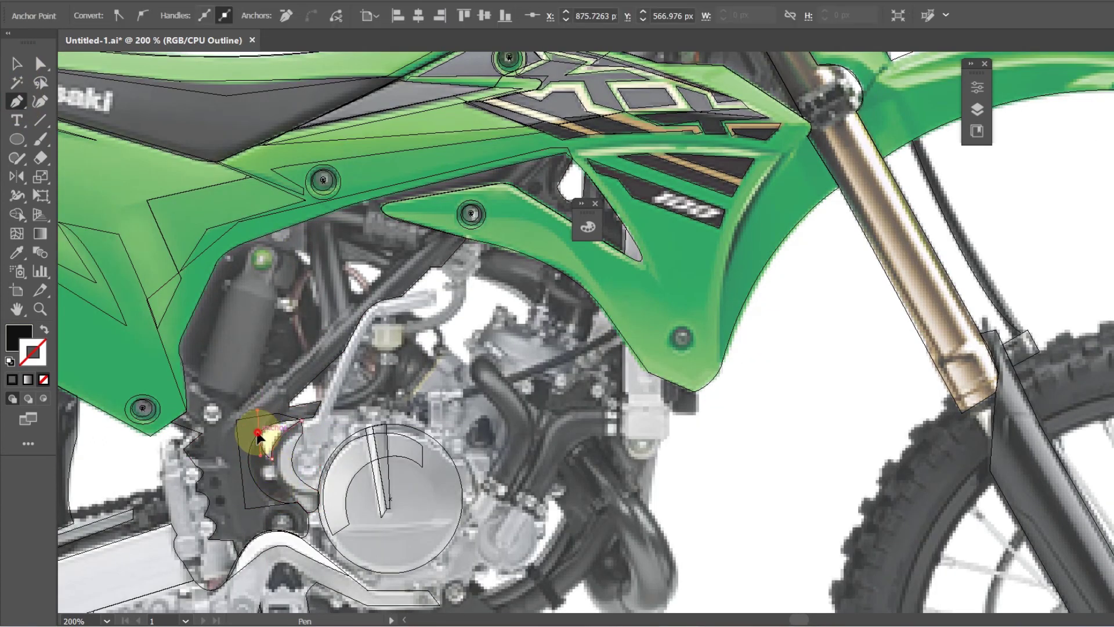
{"action": "left_click", "coordinate": [272, 436]}
Step: Trace the dark area beneath the lower edge of the radiator shroud, above the cylinder, as a charcoal shape
{"action": "key", "text": "ctrl+y"}
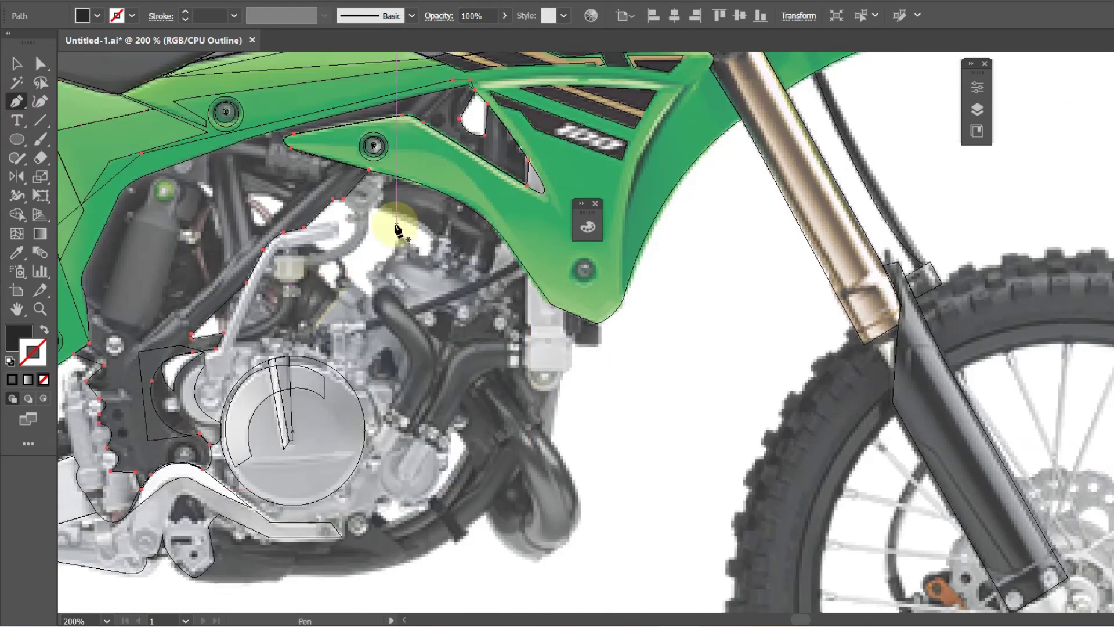
{"action": "left_click", "coordinate": [376, 205]}
{"action": "left_click_drag", "start_coordinate": [437, 239], "coordinate": [442, 255]}
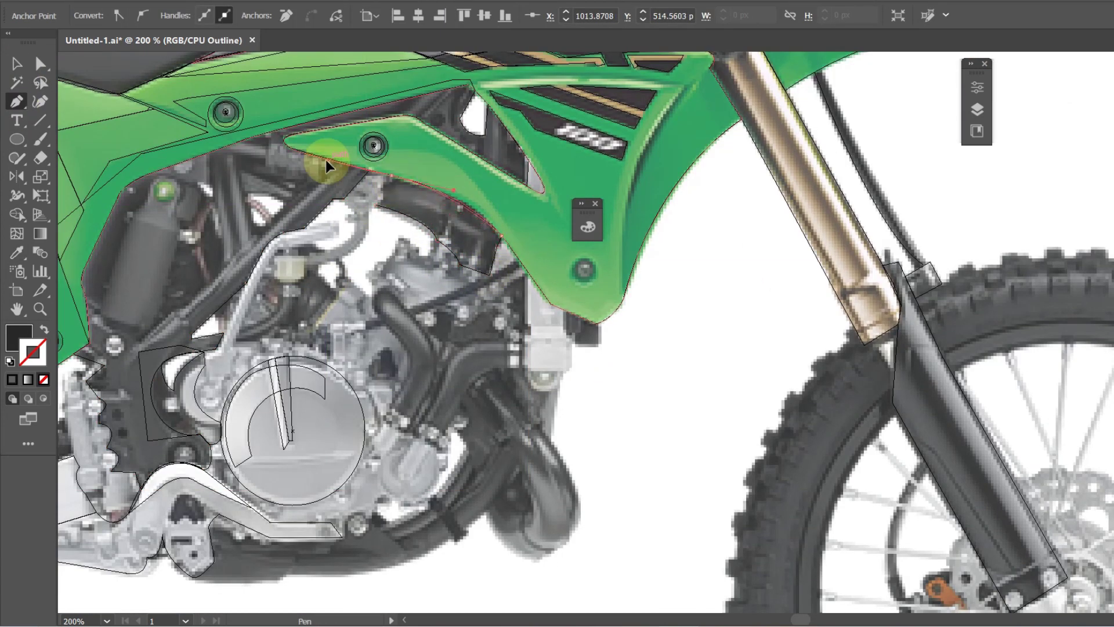
Step: Trace the curved bracket and hose running from the shroud to the fluid reservoir and fill it with medium gray
{"action": "left_click", "coordinate": [351, 215]}
{"action": "left_click", "coordinate": [355, 225]}
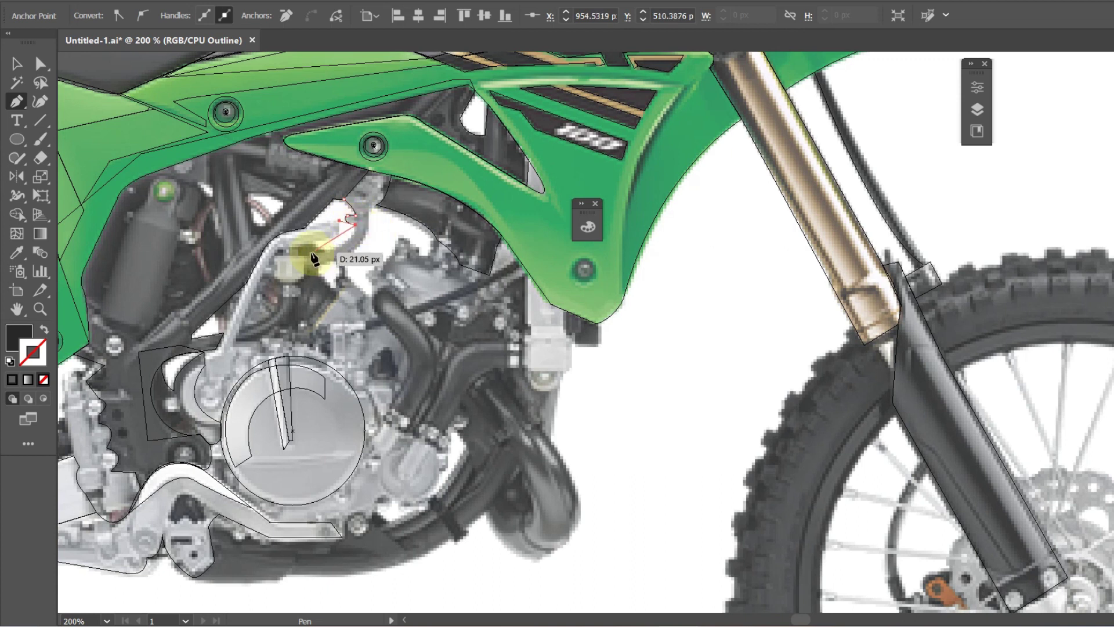
{"action": "left_click_drag", "start_coordinate": [367, 212], "coordinate": [355, 168]}
{"action": "left_click", "coordinate": [345, 199]}
{"action": "key", "text": "i"}
{"action": "left_click", "coordinate": [361, 197]}
{"action": "key", "text": "ctrl+y"}
Step: Trace the kick lever together with the engine case behind the round cover and fill the shape with light gray
{"action": "left_click", "coordinate": [16, 101]}
{"action": "left_click", "coordinate": [304, 228]}
{"action": "left_click", "coordinate": [333, 223]}
{"action": "left_click_drag", "start_coordinate": [333, 235], "coordinate": [316, 244]}
{"action": "left_click", "coordinate": [283, 249]}
{"action": "key", "text": "ctrl+y"}
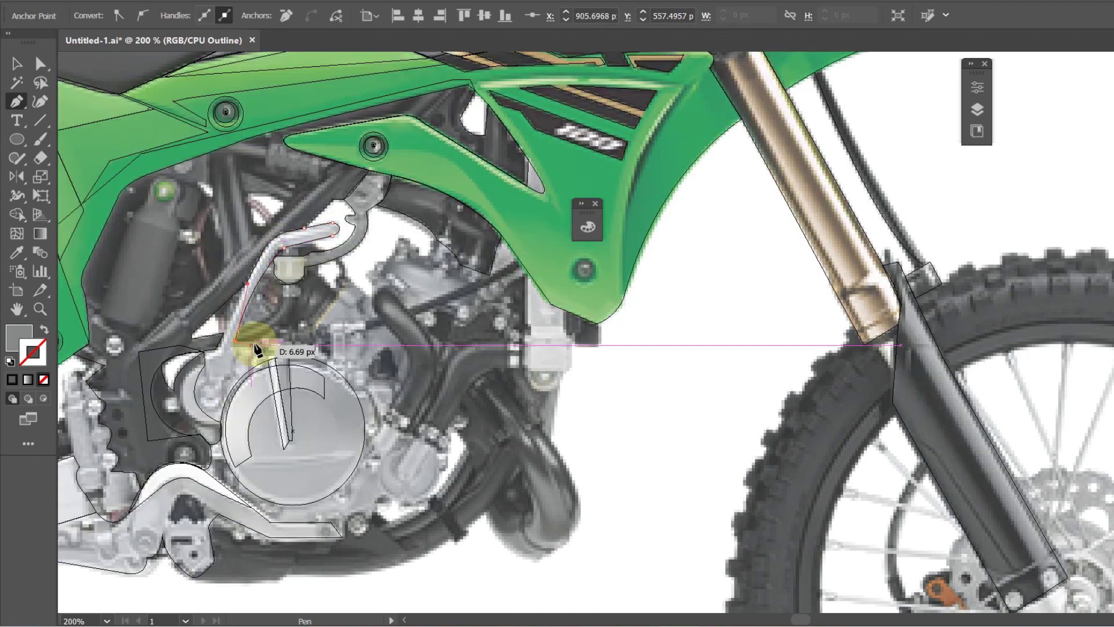
{"action": "left_click_drag", "start_coordinate": [220, 325], "coordinate": [222, 329]}
{"action": "left_click", "coordinate": [296, 231]}
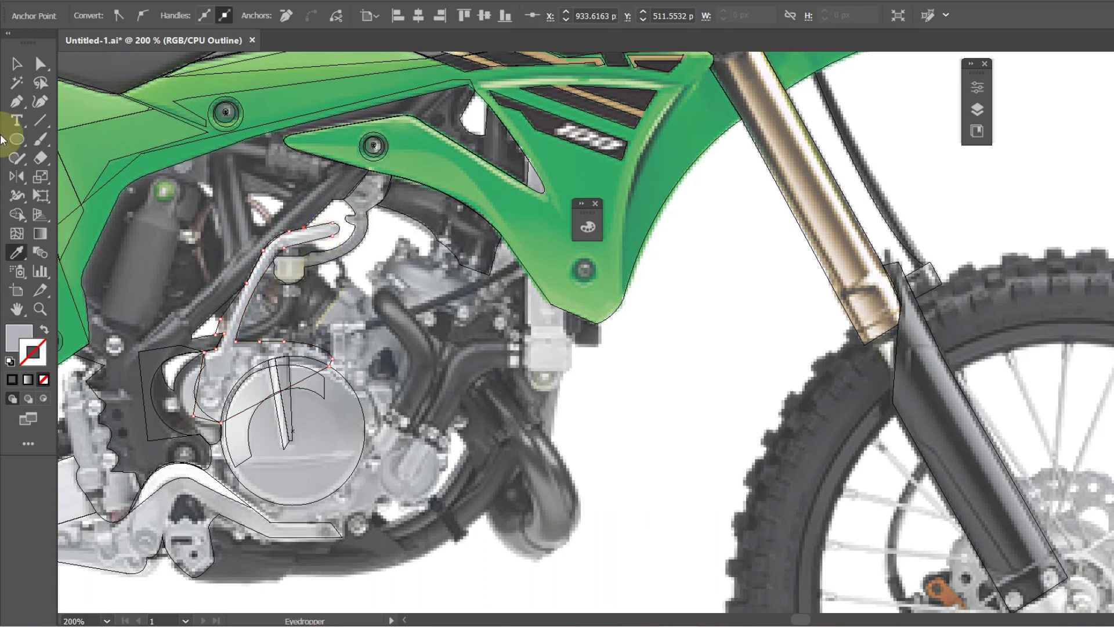
{"action": "key", "text": "ctrl+y"}
Step: Reposition an anchor point of the shape at the rear edge of the engine case
{"action": "left_click", "coordinate": [15, 64]}
{"action": "left_click", "coordinate": [185, 419]}
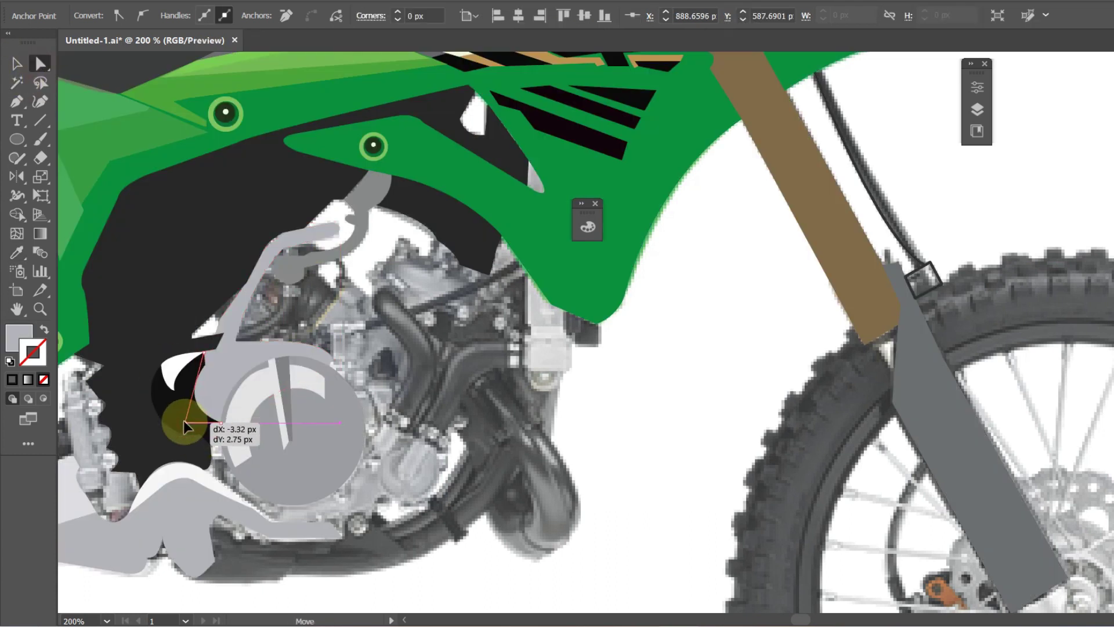
{"action": "left_click", "coordinate": [16, 104]}
{"action": "key", "text": "ctrl+y"}
Step: Draw a small light gray rectangle directly below the fluid reservoir and round its corners
{"action": "left_click_drag", "start_coordinate": [299, 296], "coordinate": [300, 297]}
{"action": "key", "text": "ctrl+y"}
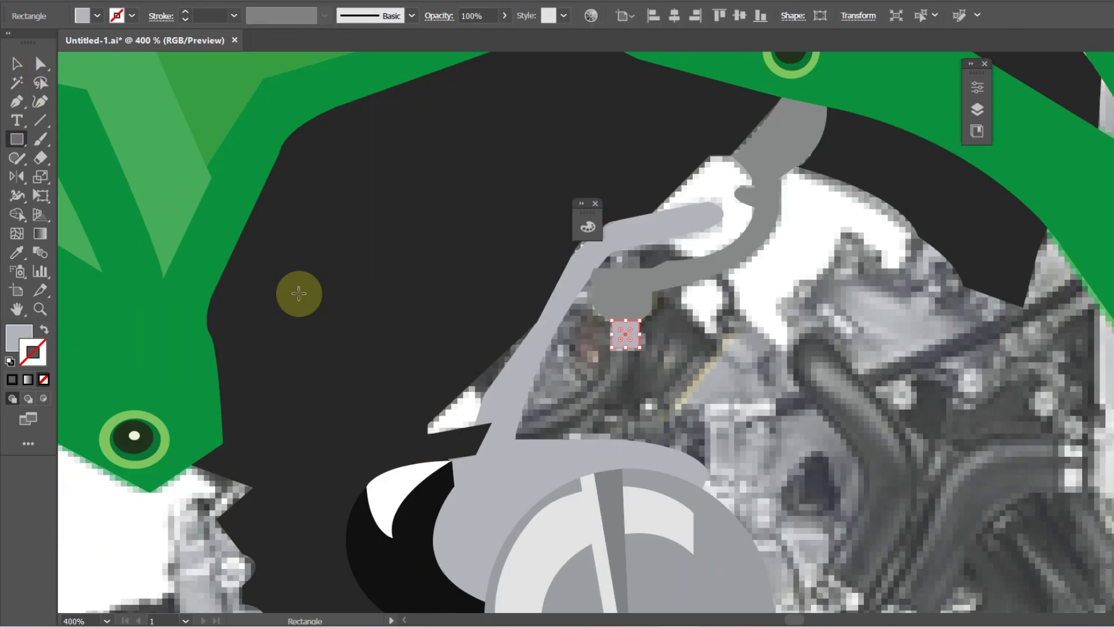
{"action": "key", "text": "ctrl+="}
{"action": "key", "text": "v"}
{"action": "key", "text": "ctrl+y"}
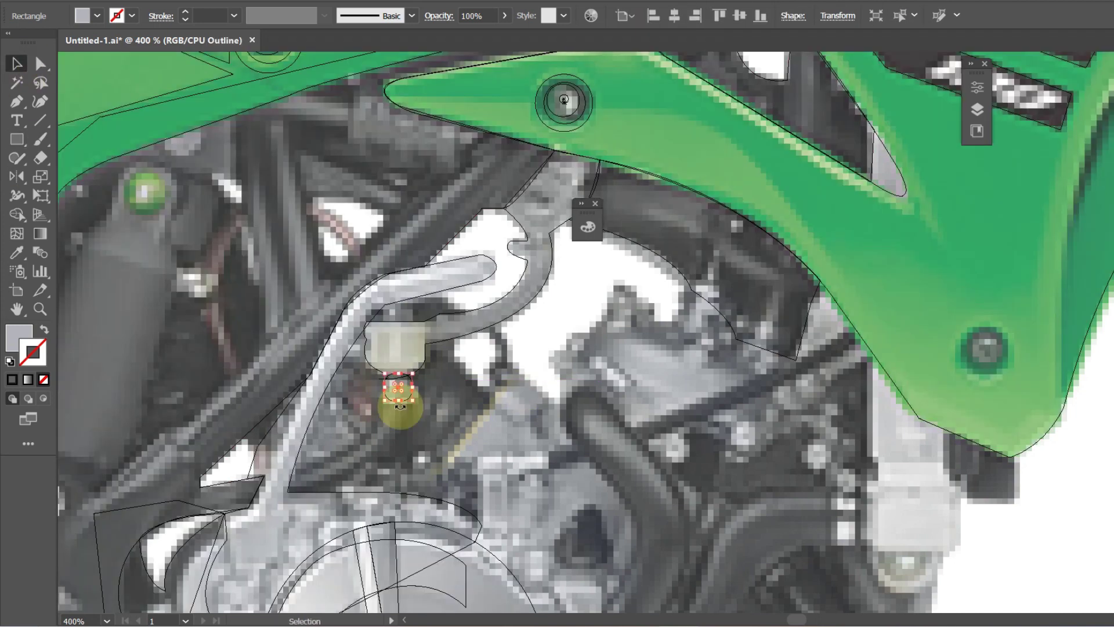
{"action": "left_click", "coordinate": [444, 403]}
Step: Trace the dark hose area curving below the reservoir down to the engine case and fill it with near-black
{"action": "key", "text": "p"}
{"action": "left_click_drag", "start_coordinate": [463, 483], "coordinate": [382, 334]}
{"action": "left_click", "coordinate": [309, 250]}
{"action": "left_click", "coordinate": [213, 323]}
{"action": "left_click_drag", "start_coordinate": [212, 322], "coordinate": [340, 319]}
{"action": "left_click", "coordinate": [287, 335]}
{"action": "left_click", "coordinate": [304, 337]}
{"action": "left_click_drag", "start_coordinate": [412, 241], "coordinate": [416, 183]}
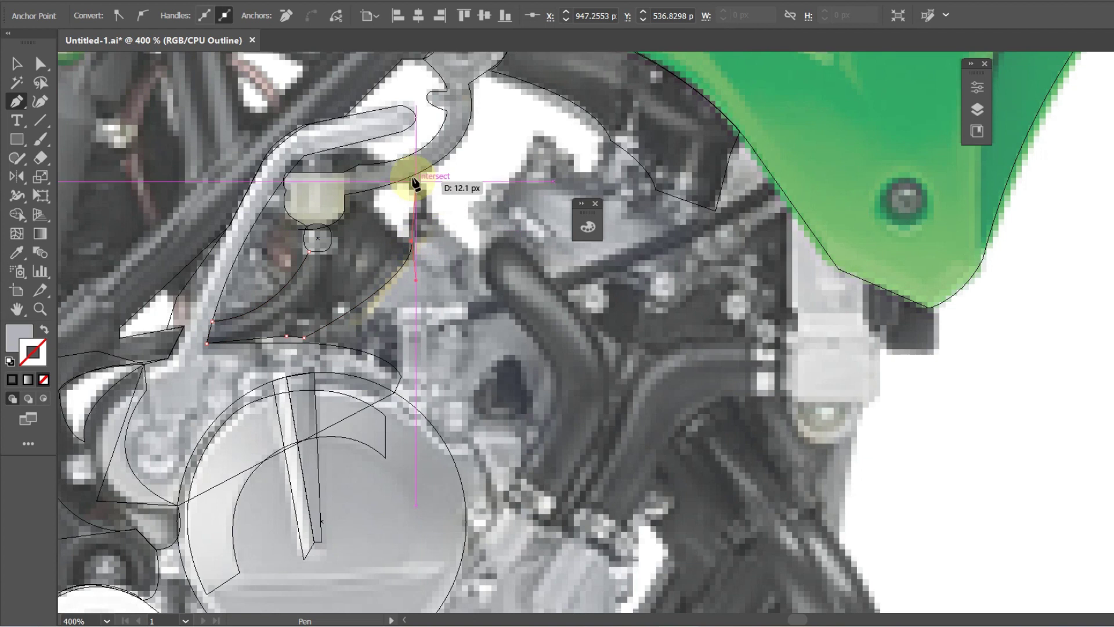
{"action": "left_click_drag", "start_coordinate": [310, 256], "coordinate": [316, 286]}
{"action": "key", "text": "ctrl+y"}
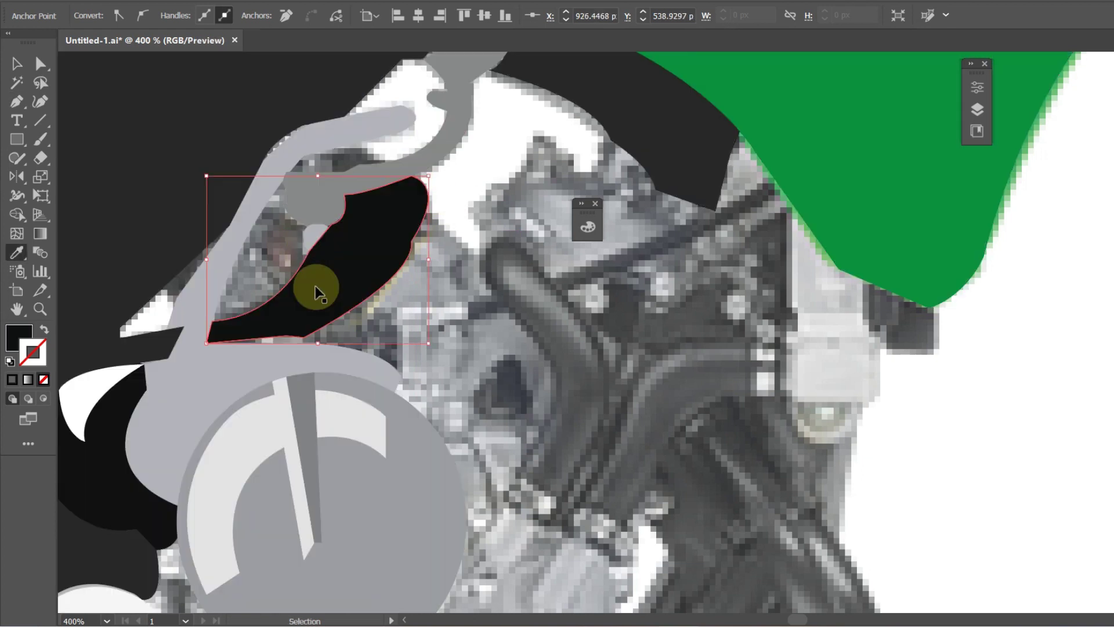
{"action": "key", "text": "ctrl+i"}
{"action": "key", "text": "Escape"}
Step: Trace the rear shock absorber body and fill it with dark gray
{"action": "key", "text": "ctrl+minus"}
{"action": "key", "text": "ctrl+y"}
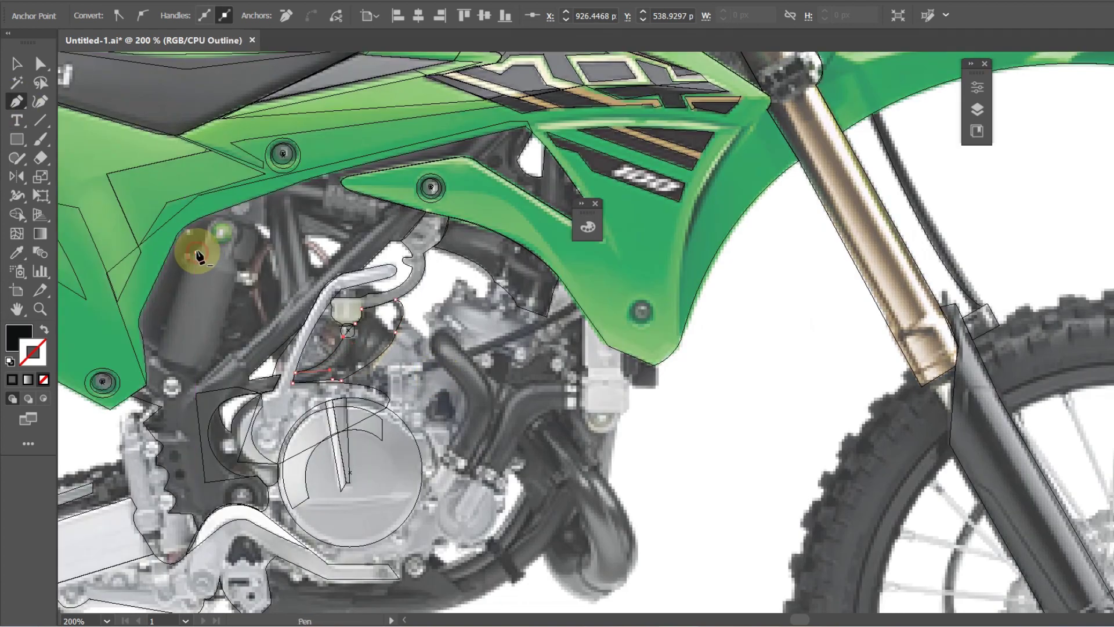
{"action": "left_click", "coordinate": [196, 252]}
{"action": "left_click", "coordinate": [16, 64]}
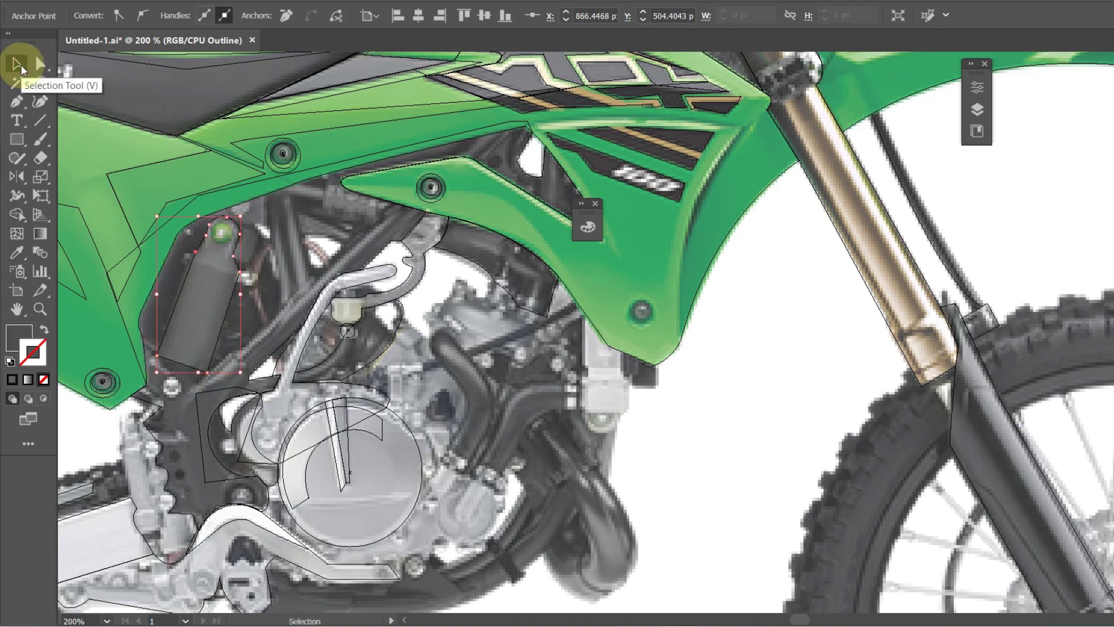
{"action": "key", "text": "ctrl+y"}
Step: Copy the green bolt circles onto the shock's upper mount and add a light gray circle on the bolt below the shock
{"action": "left_click", "coordinate": [428, 289]}
{"action": "left_click_drag", "start_coordinate": [428, 289], "coordinate": [396, 286]}
{"action": "left_click_drag", "start_coordinate": [396, 286], "coordinate": [336, 364]}
{"action": "key", "text": "ctrl+y"}
{"action": "key", "text": "ctrl+y"}
{"action": "scroll", "coordinate": [359, 388], "scroll_direction": "down", "scroll_amount": 3}
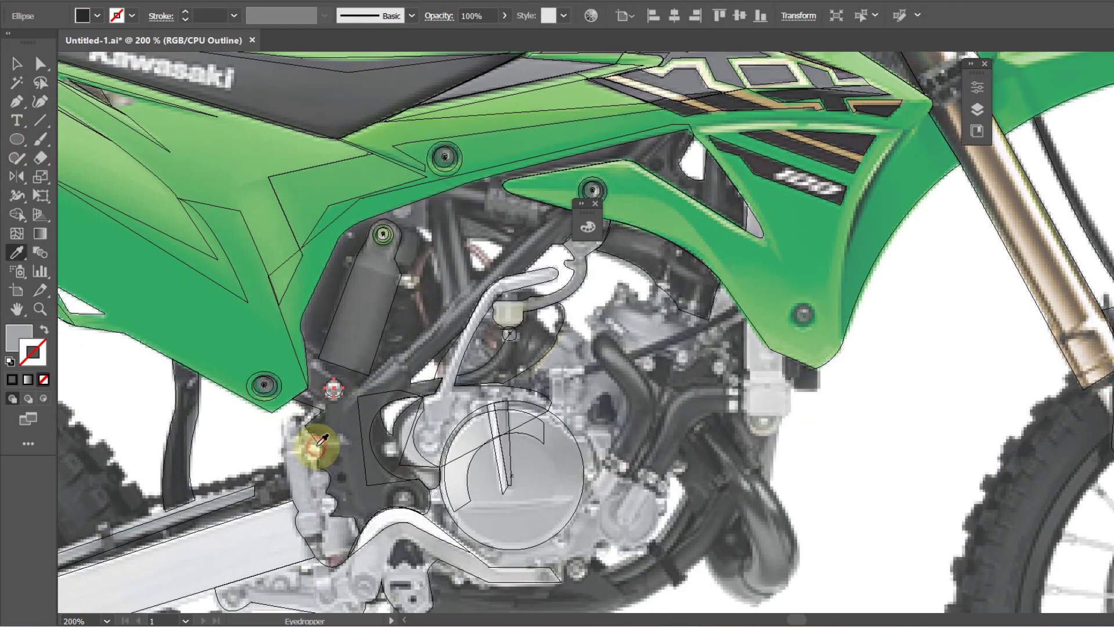
{"action": "left_click", "coordinate": [834, 461]}
Step: Trace the upper neck of the shock absorber and fill it with a lighter gray
{"action": "left_click", "coordinate": [16, 101]}
{"action": "key", "text": "ctrl+y"}
{"action": "left_click", "coordinate": [355, 262]}
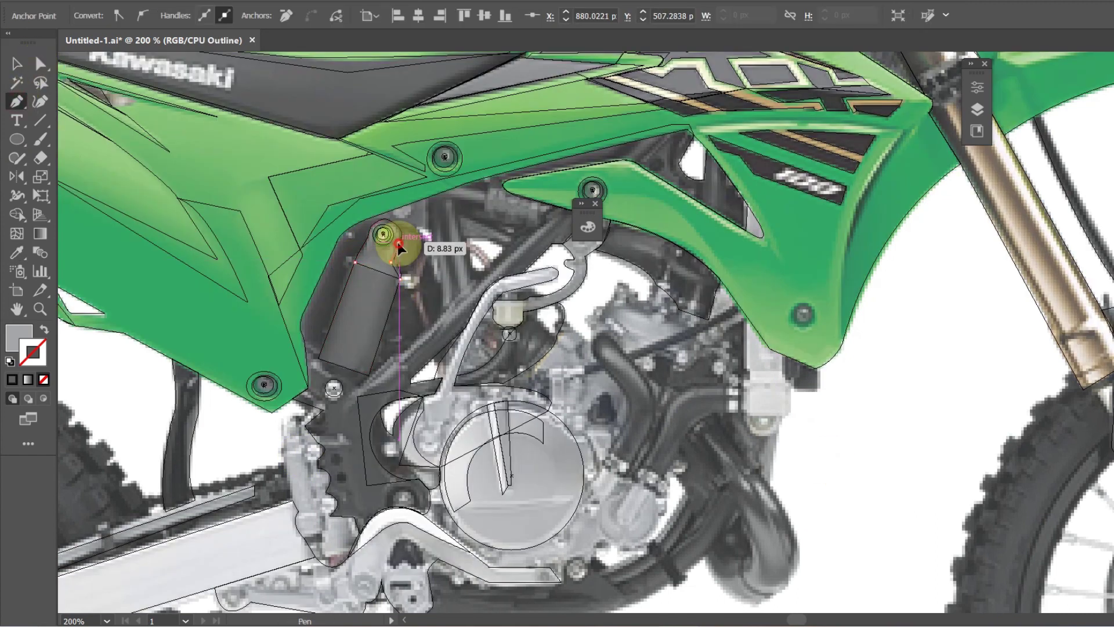
{"action": "left_click", "coordinate": [18, 62]}
{"action": "key", "text": "ctrl+y"}
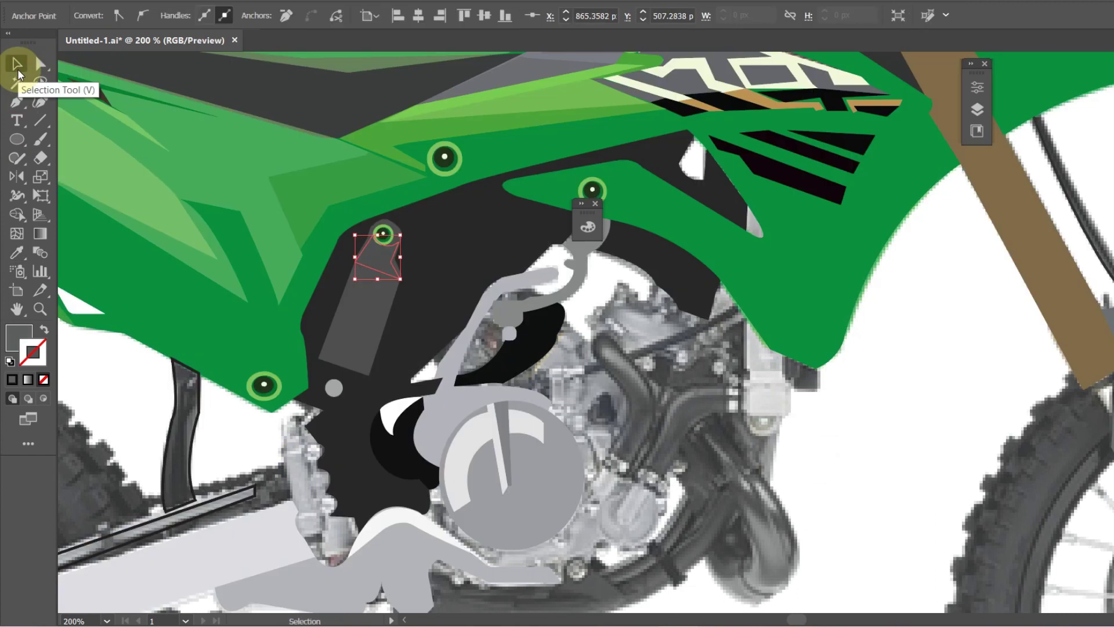
Step: Trace the small gaps beside the shock's upper end and fill them with white
{"action": "key", "text": "ctrl+y"}
{"action": "left_click", "coordinate": [17, 103]}
{"action": "left_click", "coordinate": [335, 252]}
{"action": "left_click_drag", "start_coordinate": [318, 298], "coordinate": [332, 301]}
{"action": "left_click", "coordinate": [313, 295]}
{"action": "left_click", "coordinate": [18, 63]}
{"action": "key", "text": "ctrl+y"}
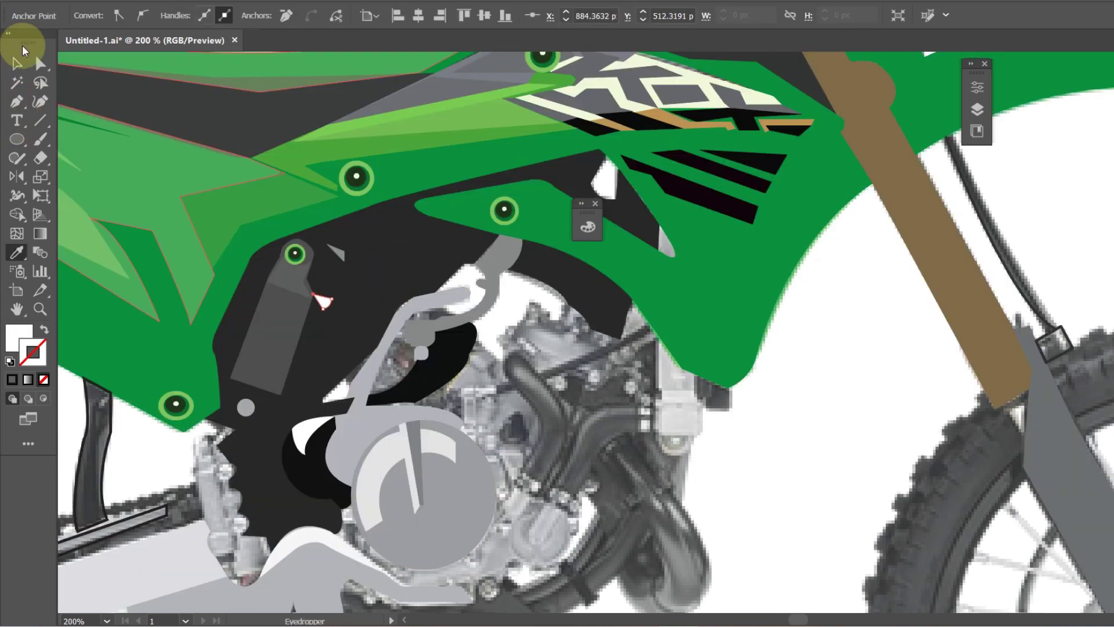
Step: Trace the opening between the frame tubes above the kick lever as a white shape
{"action": "left_click", "coordinate": [17, 102]}
{"action": "key", "text": "ctrl+y"}
{"action": "left_click", "coordinate": [376, 254]}
{"action": "left_click", "coordinate": [414, 270]}
{"action": "left_click", "coordinate": [383, 288]}
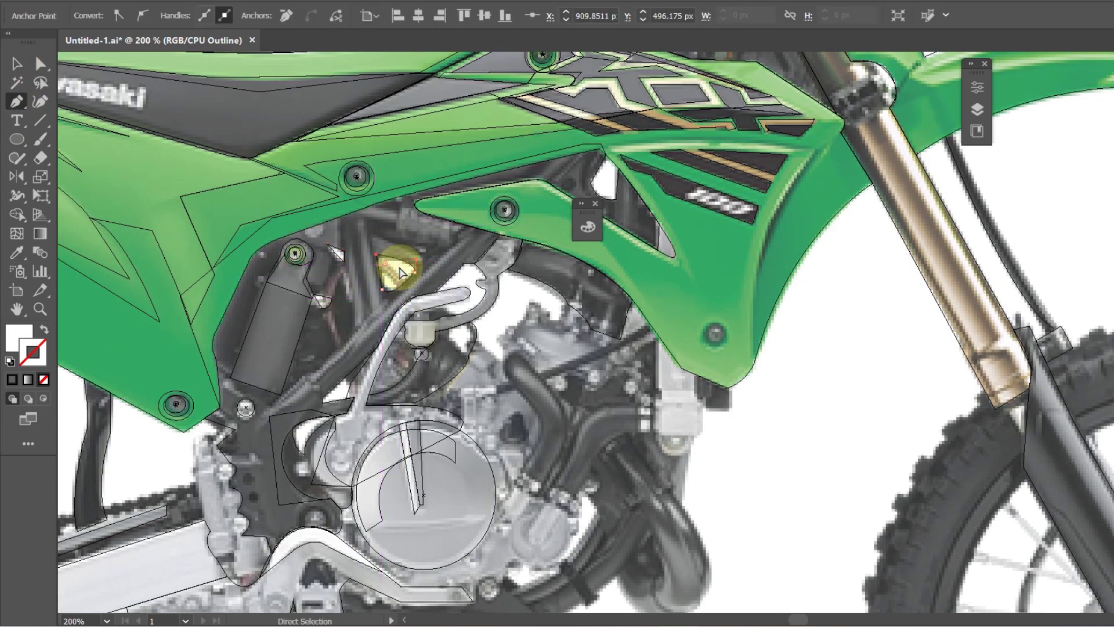
Step: Trace the branching frame tubes between the shock and the kick lever and fill them with gray
{"action": "left_click", "coordinate": [356, 224]}
{"action": "left_click", "coordinate": [370, 312]}
{"action": "left_click", "coordinate": [270, 419]}
{"action": "left_click", "coordinate": [264, 416]}
{"action": "left_click", "coordinate": [314, 377]}
{"action": "left_click_drag", "start_coordinate": [354, 339], "coordinate": [351, 350]}
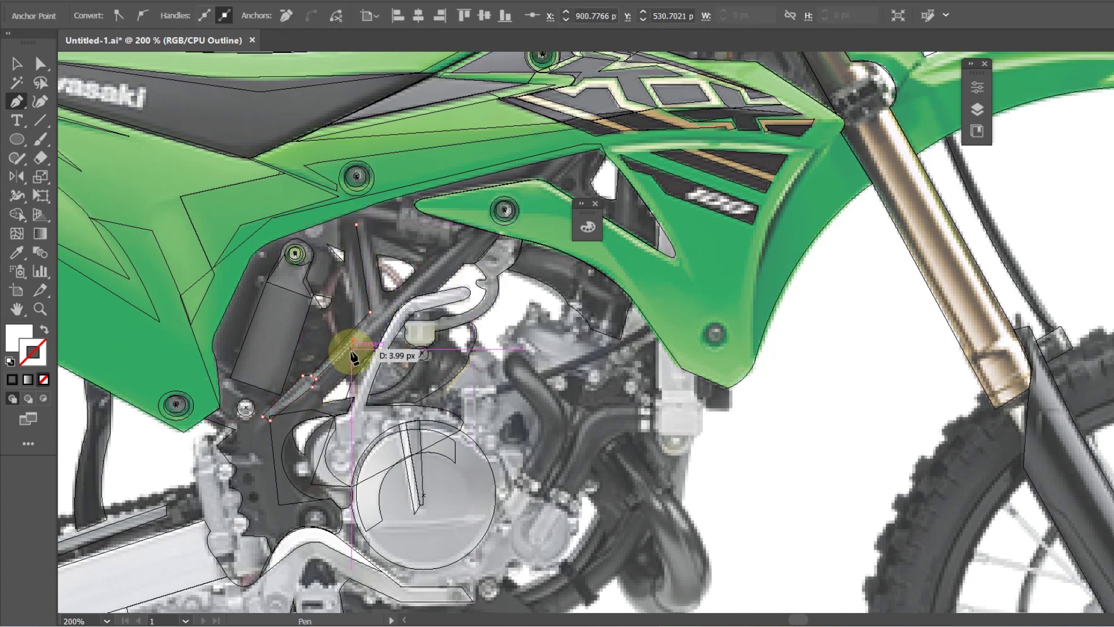
{"action": "key", "text": "ctrl+y"}
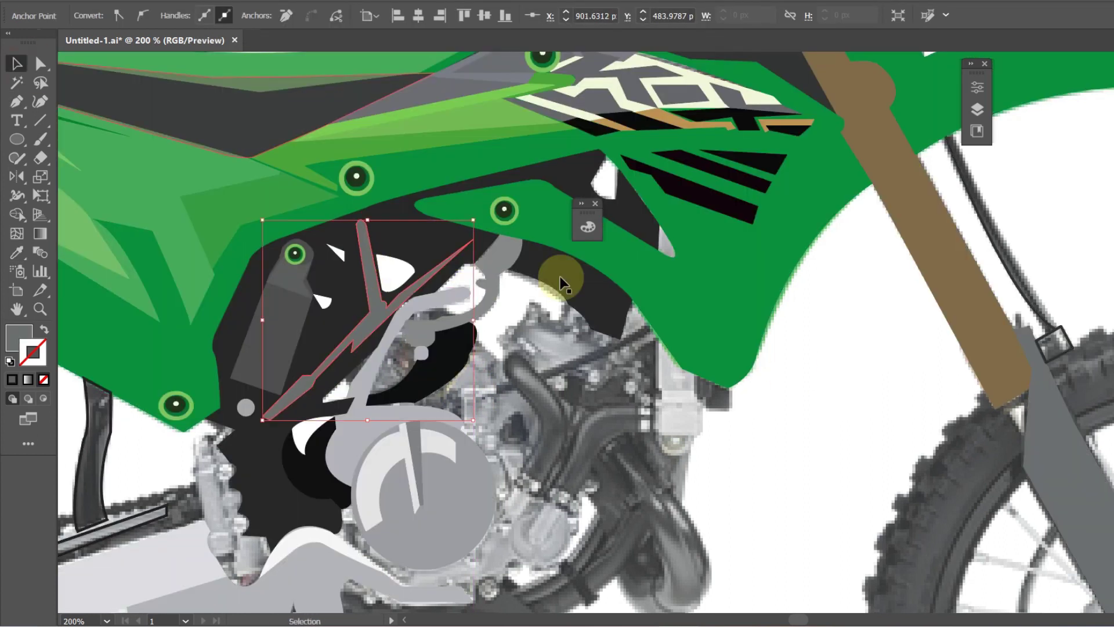
Step: Trace the cylinder head area between the reservoir hose and the shroud and fill it with blue-gray
{"action": "left_click", "coordinate": [17, 63]}
{"action": "key", "text": "ctrl+y"}
{"action": "left_click", "coordinate": [410, 294]}
{"action": "left_click", "coordinate": [435, 318]}
{"action": "left_click", "coordinate": [444, 281]}
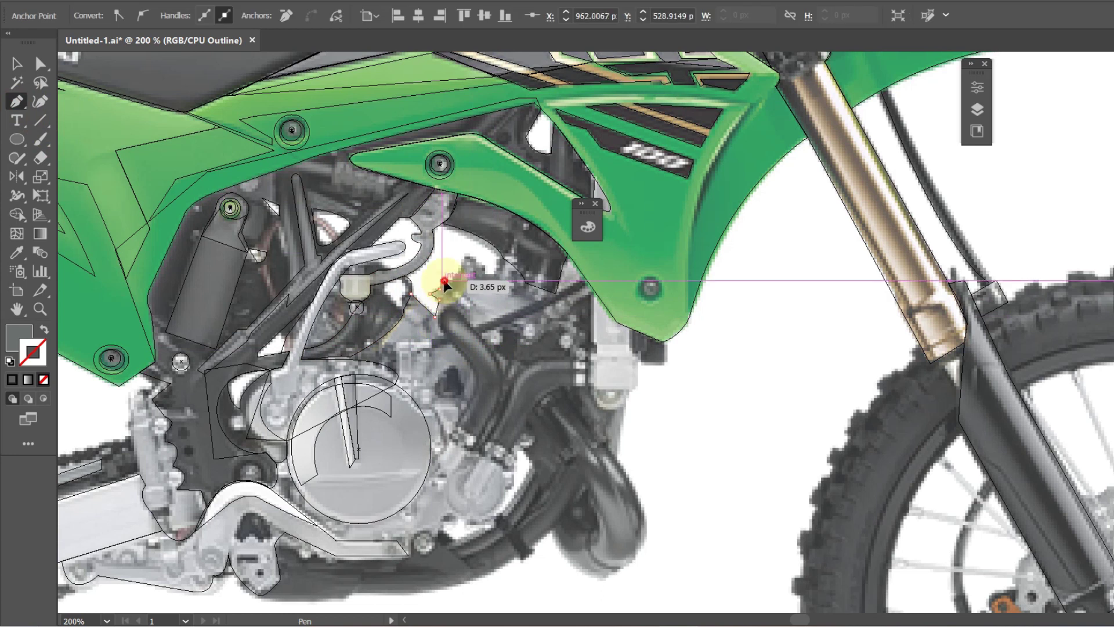
{"action": "left_click_drag", "start_coordinate": [474, 328], "coordinate": [457, 312]}
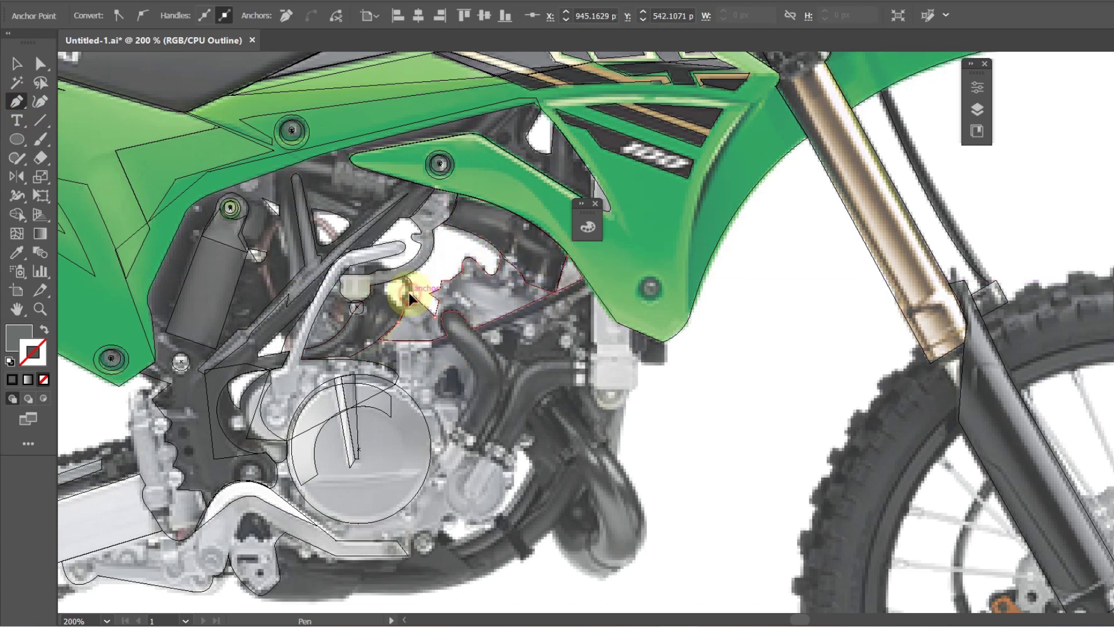
{"action": "left_click", "coordinate": [410, 294]}
{"action": "key", "text": "ctrl+y"}
{"action": "key", "text": "i"}
{"action": "left_click", "coordinate": [453, 441]}
Step: Trace the curved coolant hose in front of the cylinder and fill it with dark gray (#313333)
{"action": "left_click", "coordinate": [498, 400]}
{"action": "left_click_drag", "start_coordinate": [475, 328], "coordinate": [435, 298]}
{"action": "key", "text": "/"}
{"action": "left_click_drag", "start_coordinate": [454, 436], "coordinate": [463, 427]}
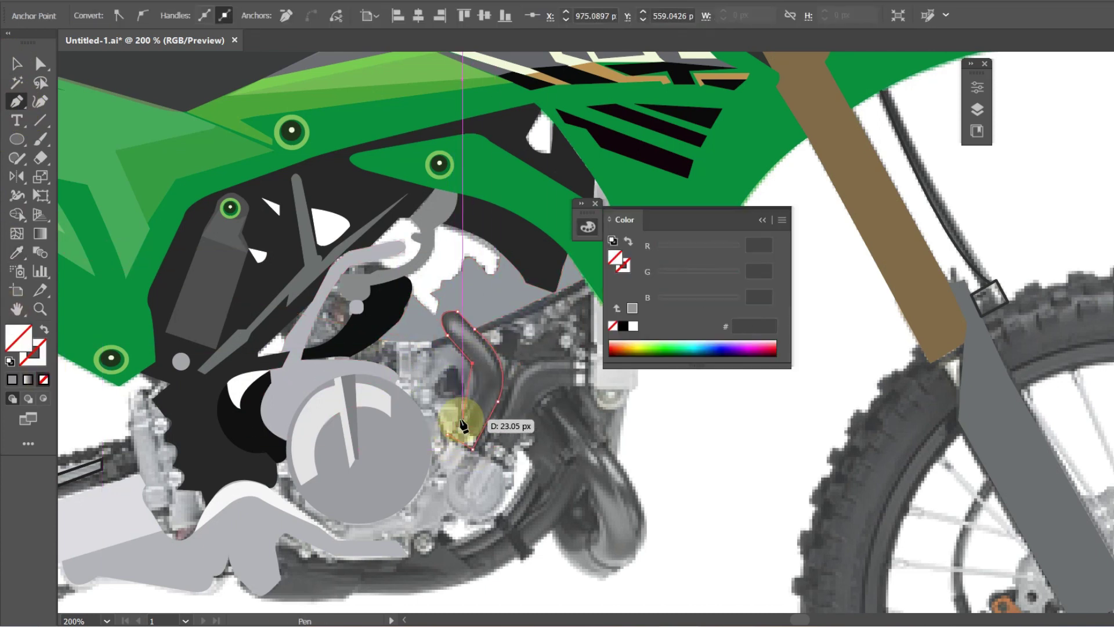
{"action": "left_click", "coordinate": [448, 434]}
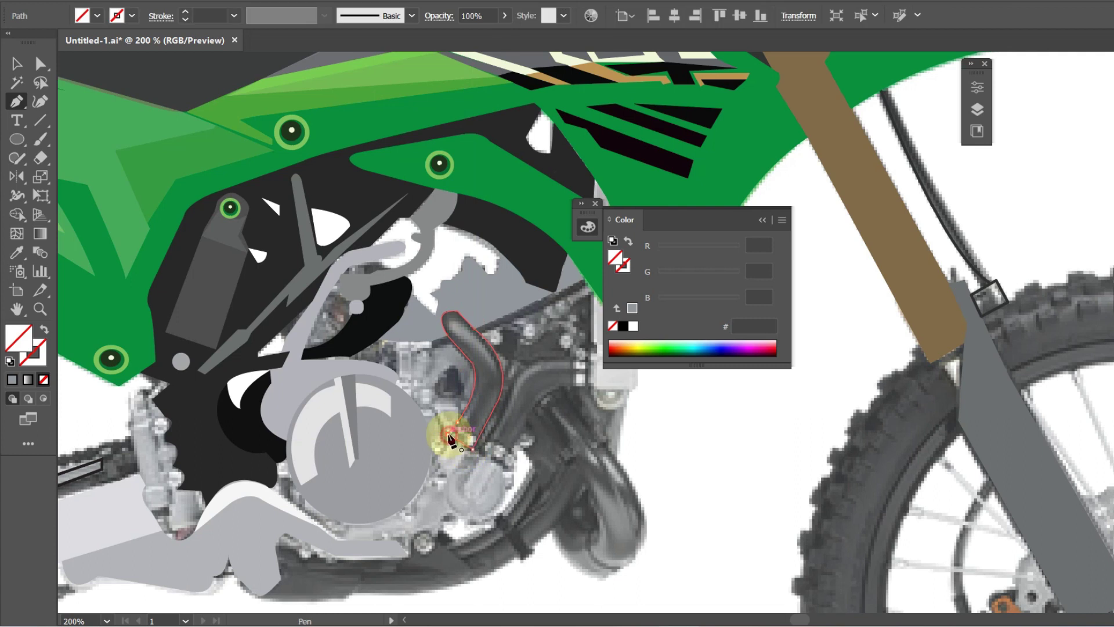
{"action": "key", "text": "i"}
{"action": "left_click", "coordinate": [484, 407]}
Step: Start a dark gray outline from the shroud's lower edge down along the radiator to the top of the exhaust pipe
{"action": "left_click", "coordinate": [16, 100]}
{"action": "left_click_drag", "start_coordinate": [516, 528], "coordinate": [394, 499]}
{"action": "left_click", "coordinate": [463, 251]}
{"action": "left_click", "coordinate": [495, 293]}
{"action": "left_click", "coordinate": [515, 357]}
{"action": "left_click", "coordinate": [508, 360]}
{"action": "left_click", "coordinate": [493, 427]}
Step: Trace the outline around the exhaust bend and along the underside of the lower exhaust pipe to the footrest bracket
{"action": "left_click_drag", "start_coordinate": [500, 437], "coordinate": [473, 378]}
{"action": "left_click", "coordinate": [495, 419]}
{"action": "left_click_drag", "start_coordinate": [467, 484], "coordinate": [427, 494]}
{"action": "left_click_drag", "start_coordinate": [442, 487], "coordinate": [429, 482]}
{"action": "left_click_drag", "start_coordinate": [404, 441], "coordinate": [389, 404]}
{"action": "key", "text": "ctrl+y"}
{"action": "left_click_drag", "start_coordinate": [206, 503], "coordinate": [112, 514]}
{"action": "scroll", "coordinate": [525, 479], "scroll_direction": "right", "scroll_amount": 5}
{"action": "scroll", "coordinate": [524, 480], "scroll_direction": "up", "scroll_amount": 1}
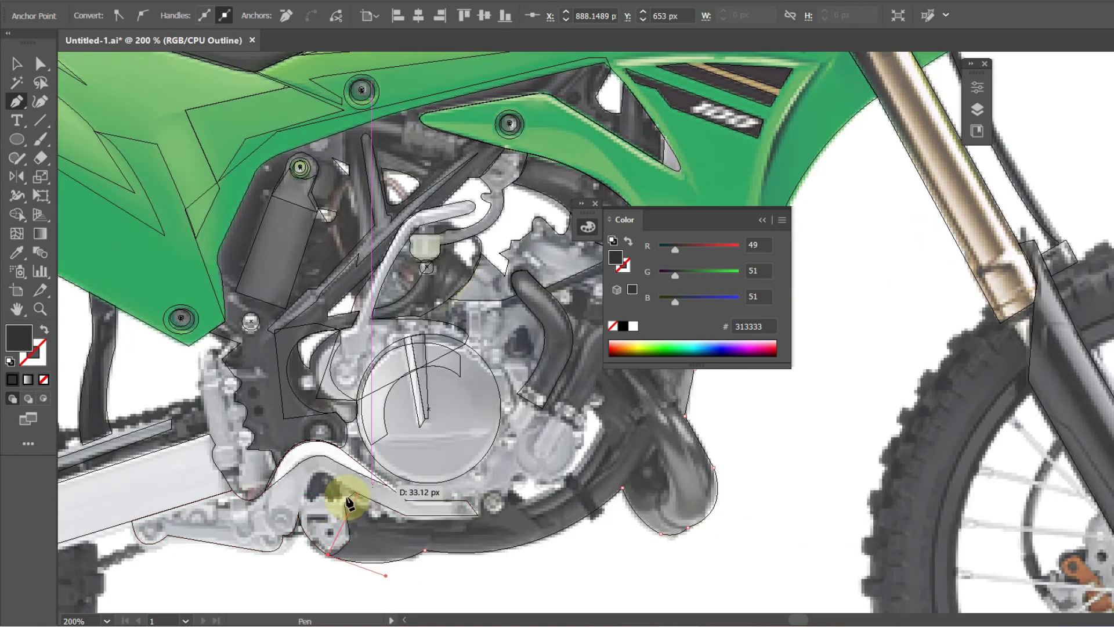
Step: Bring the exhaust outline back beneath the crankcase, past the coolant hose and up to the shroud, closing it in dark gray (#313333)
{"action": "scroll", "coordinate": [463, 528], "scroll_direction": "right", "scroll_amount": 3}
{"action": "scroll", "coordinate": [373, 527], "scroll_direction": "up", "scroll_amount": 1}
{"action": "left_click", "coordinate": [429, 516]}
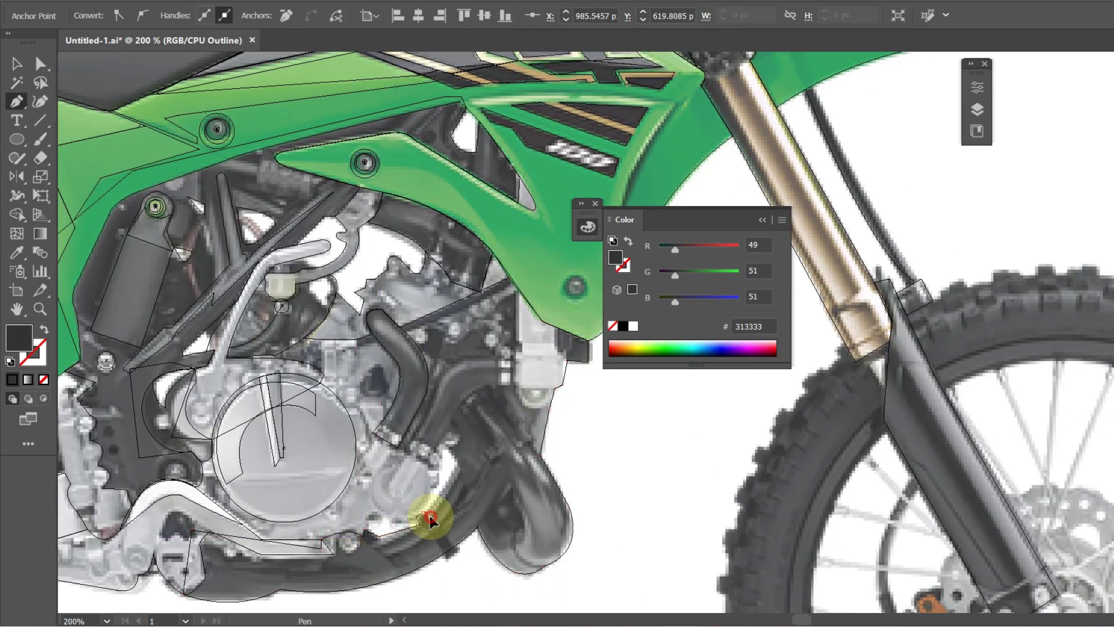
{"action": "left_click", "coordinate": [401, 446]}
{"action": "left_click", "coordinate": [425, 394]}
{"action": "left_click", "coordinate": [401, 327]}
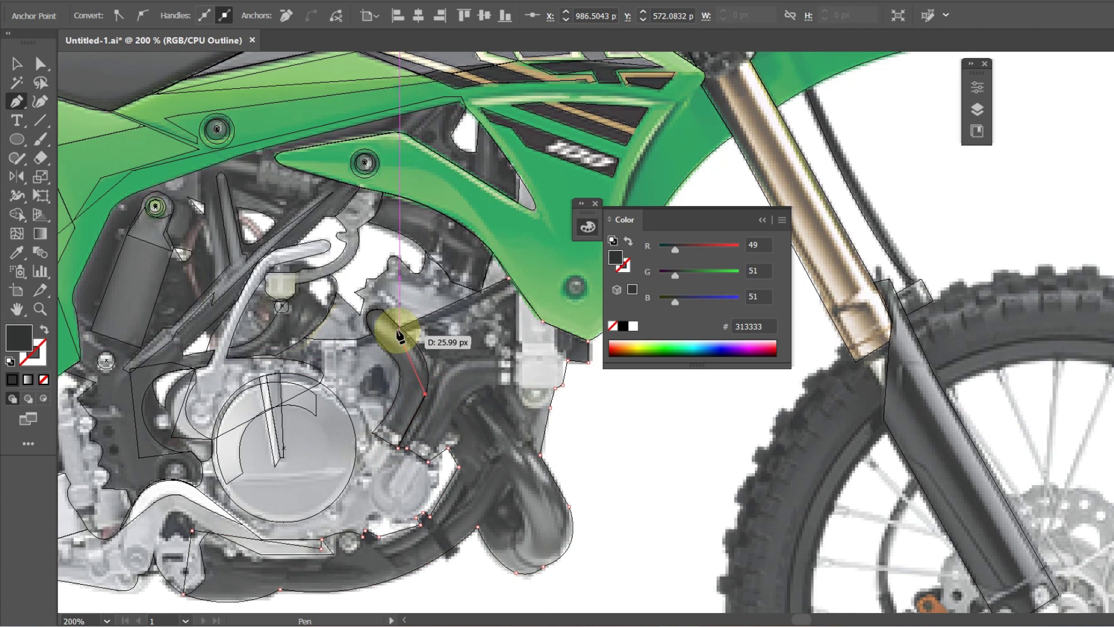
{"action": "left_click", "coordinate": [509, 279]}
{"action": "left_click", "coordinate": [19, 64]}
{"action": "key", "text": "ctrl+y"}
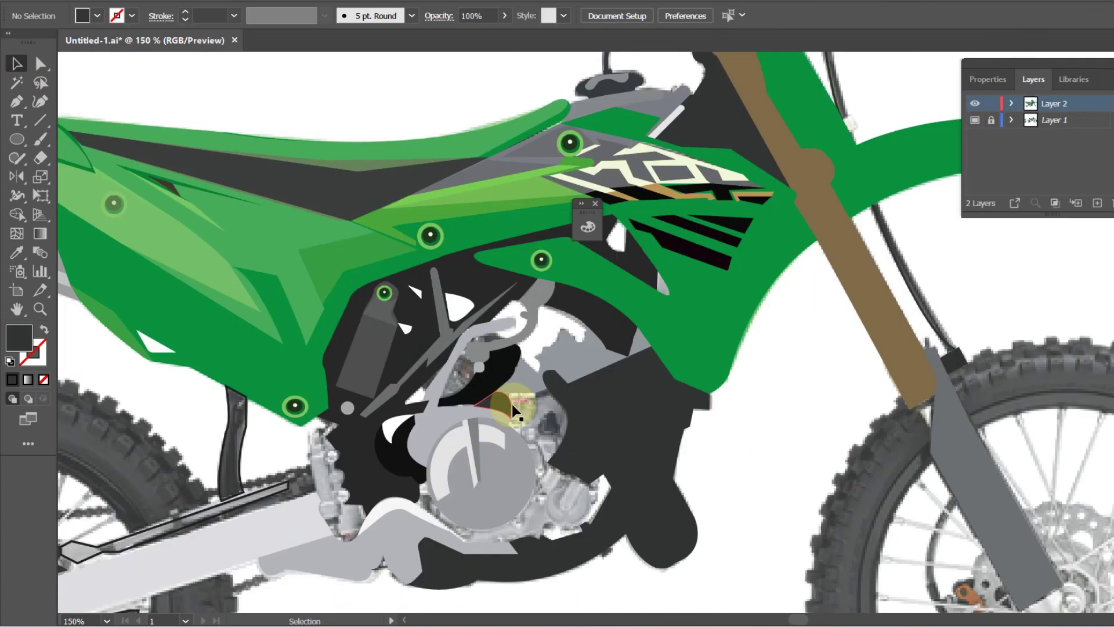
Step: Trace the engine casing around the round clutch cover and fill it with light gray
{"action": "left_click", "coordinate": [511, 419]}
{"action": "left_click", "coordinate": [421, 484]}
{"action": "left_click", "coordinate": [408, 527]}
{"action": "left_click", "coordinate": [540, 546]}
{"action": "left_click", "coordinate": [560, 530]}
{"action": "left_click", "coordinate": [589, 484]}
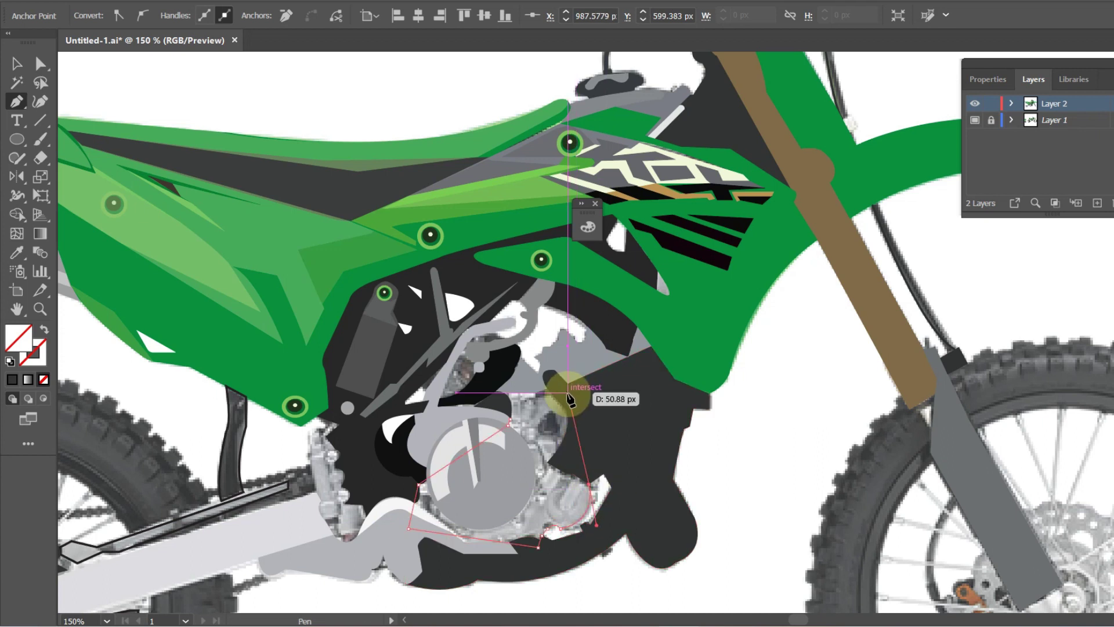
{"action": "left_click", "coordinate": [572, 516]}
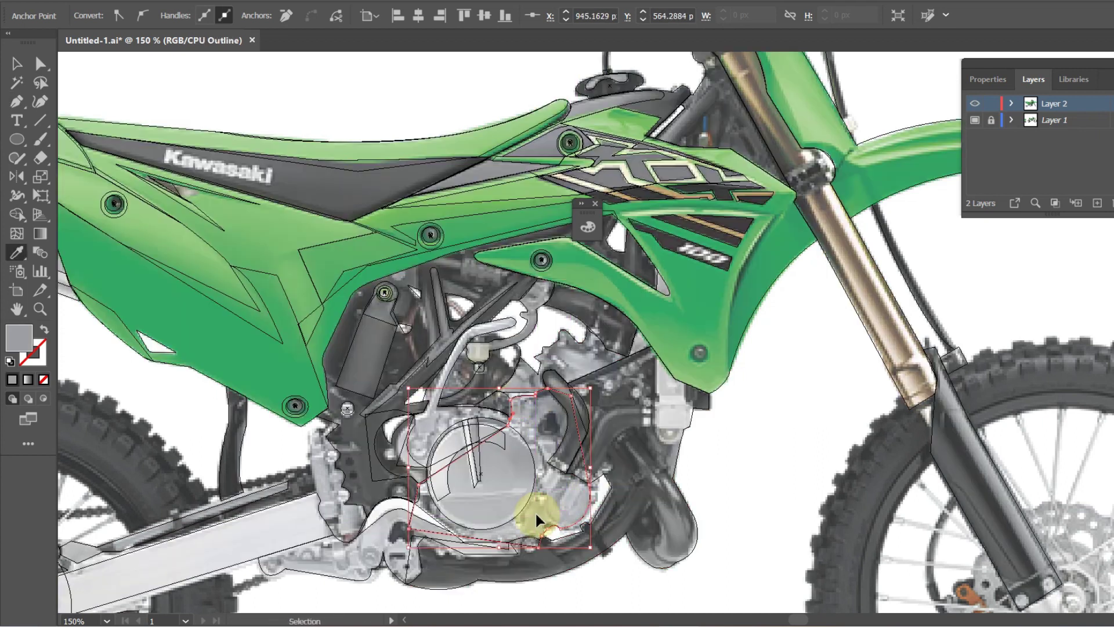
{"action": "left_click", "coordinate": [17, 67]}
{"action": "left_click", "coordinate": [745, 545]}
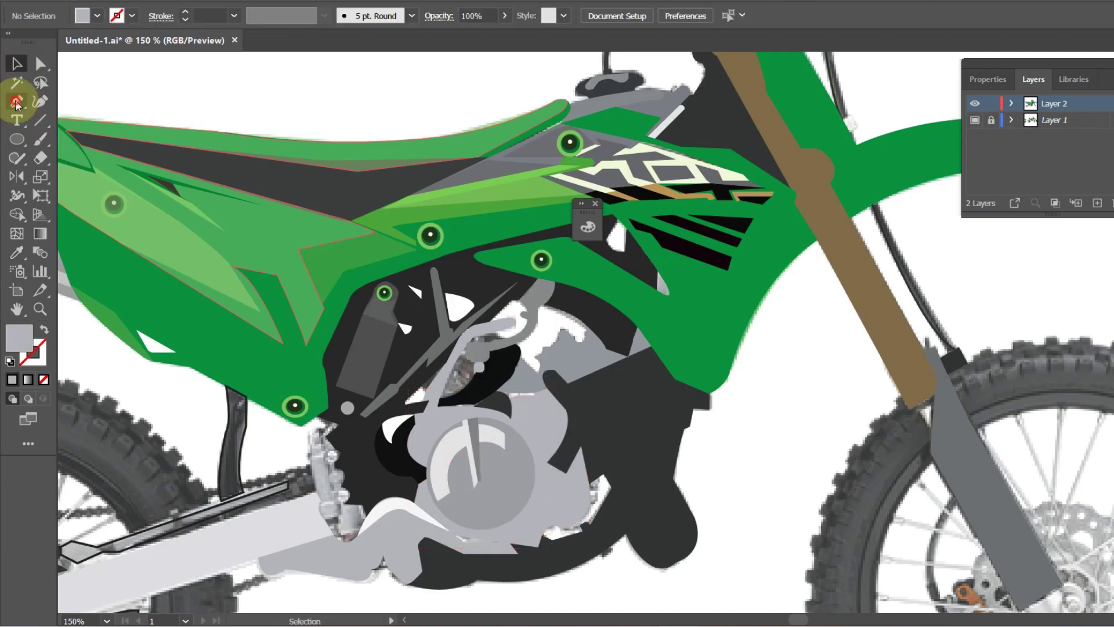
Step: Trace the small dark opening on the cylinder beside the coolant hose and fill it with near-black
{"action": "left_click", "coordinate": [17, 101]}
{"action": "key", "text": "ctrl+y"}
{"action": "left_click", "coordinate": [550, 413]}
{"action": "key", "text": "i"}
{"action": "left_click", "coordinate": [551, 423]}
{"action": "key", "text": "ctrl+y"}
{"action": "key", "text": "p"}
{"action": "key", "text": "ctrl+y"}
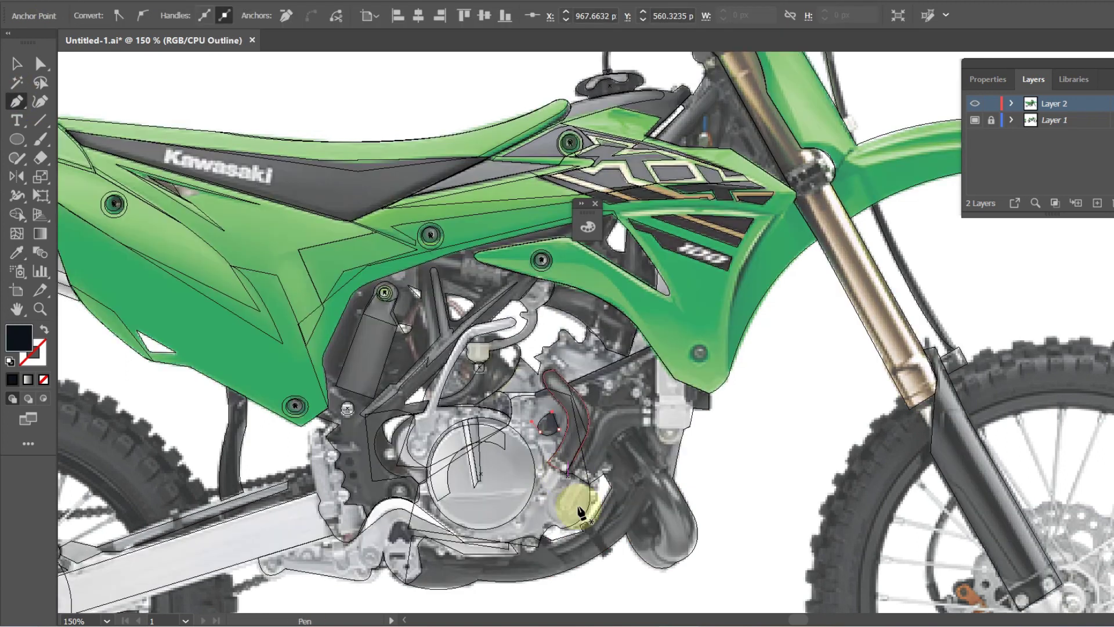
Step: Trace the lower radiator section beneath the green shroud and fill it with light gray
{"action": "key", "text": "Escape"}
{"action": "left_click", "coordinate": [658, 427]}
{"action": "left_click", "coordinate": [673, 441]}
{"action": "left_click", "coordinate": [689, 439]}
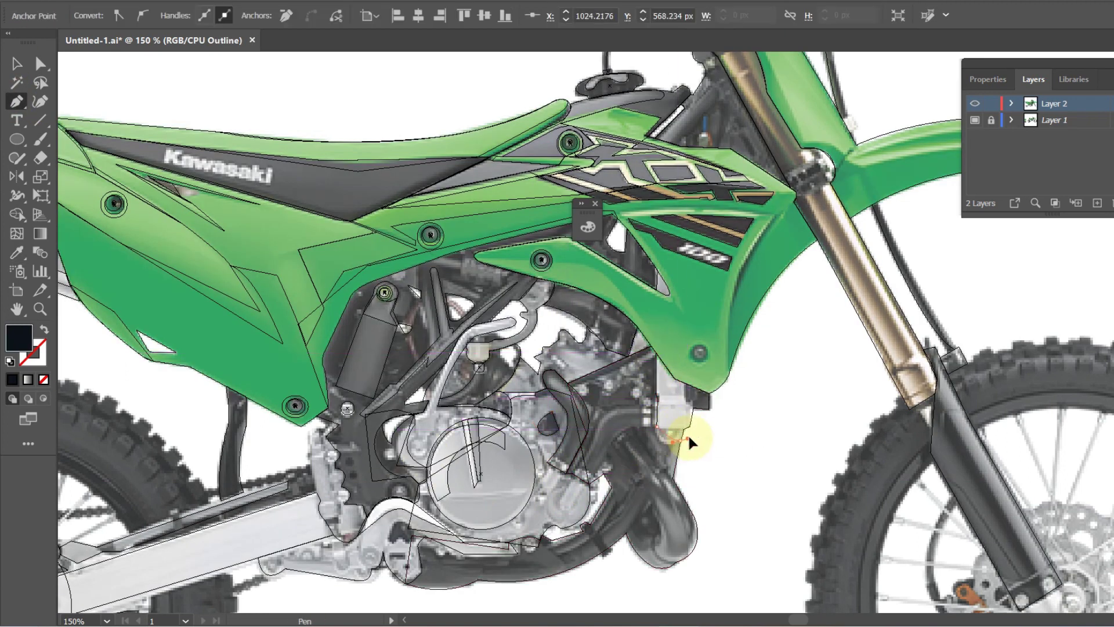
{"action": "left_click", "coordinate": [673, 385]}
{"action": "key", "text": "ctrl+y"}
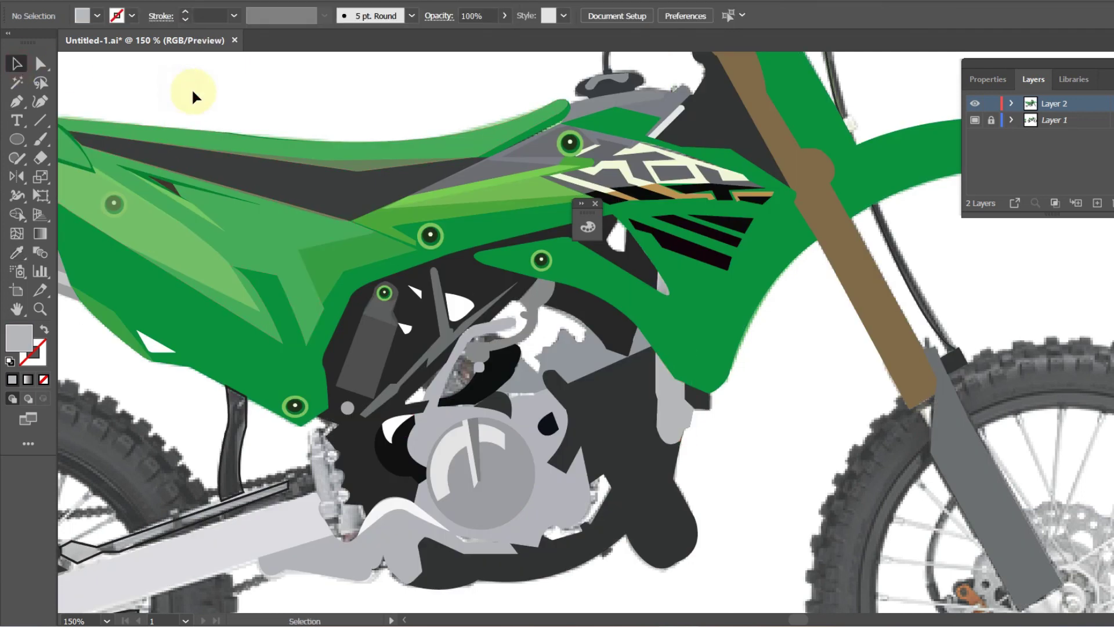
Step: Add a small dark gray clamp shape on the underside of the lower exhaust pipe
{"action": "scroll", "coordinate": [567, 398], "scroll_direction": "down", "scroll_amount": 2}
{"action": "key", "text": "p"}
{"action": "left_click", "coordinate": [552, 496]}
{"action": "left_click", "coordinate": [588, 468]}
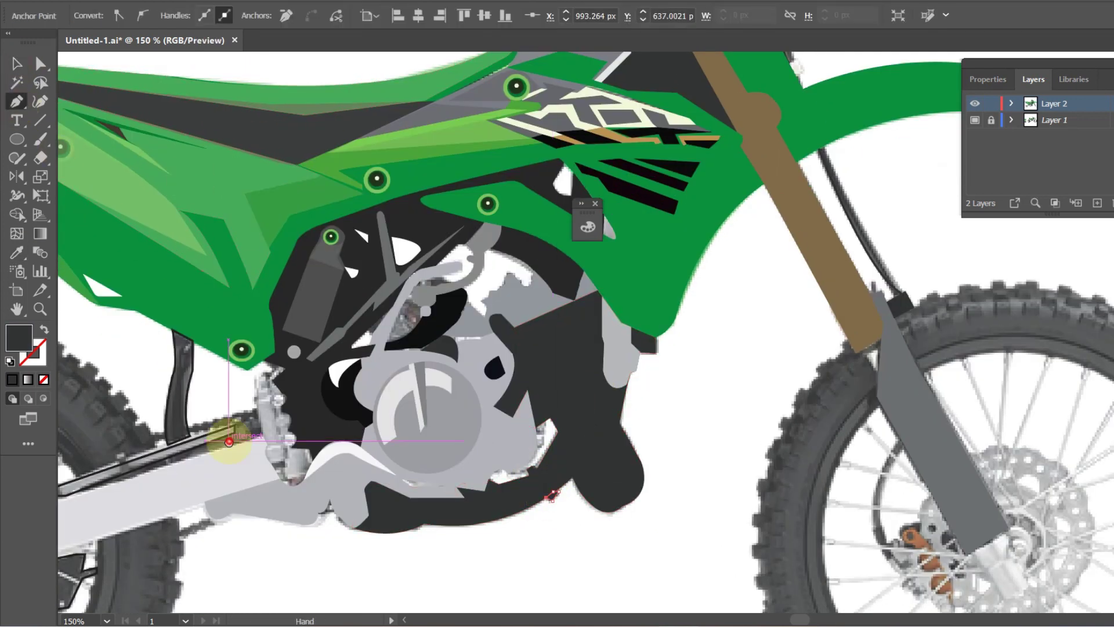
Step: Trace the rear engine casing at the swingarm pivot, below the side panel, and fill it with gray
{"action": "scroll", "coordinate": [396, 376], "scroll_direction": "left", "scroll_amount": 3}
{"action": "left_click", "coordinate": [397, 376]}
{"action": "left_click_drag", "start_coordinate": [403, 446], "coordinate": [405, 450]}
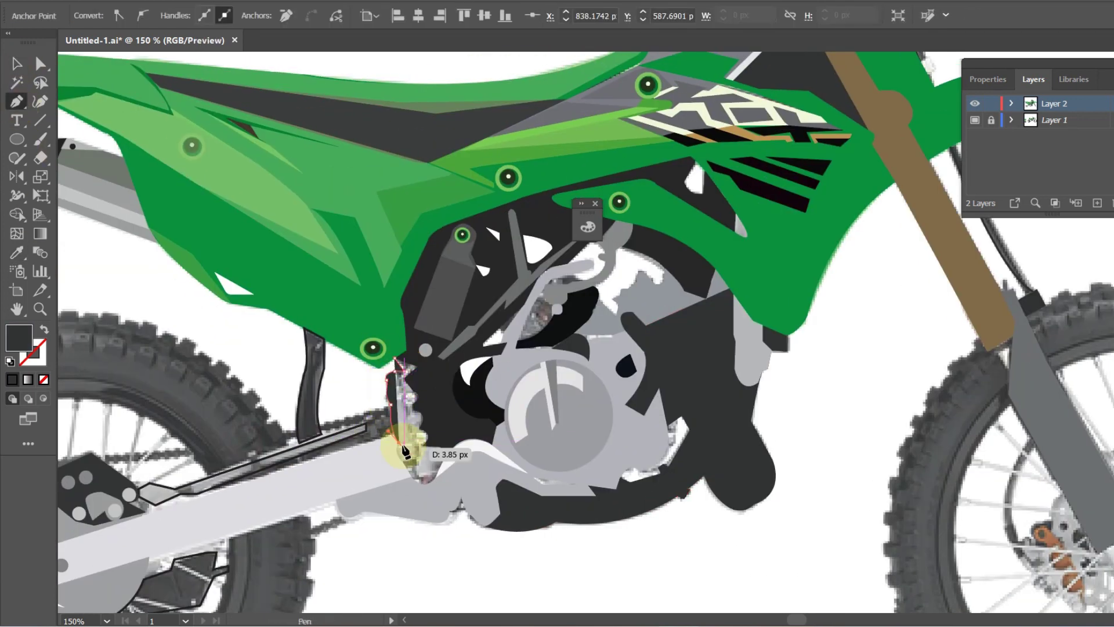
{"action": "key", "text": "i"}
{"action": "key", "text": "ctrl+y"}
{"action": "left_click", "coordinate": [398, 398]}
{"action": "key", "text": "ctrl+y"}
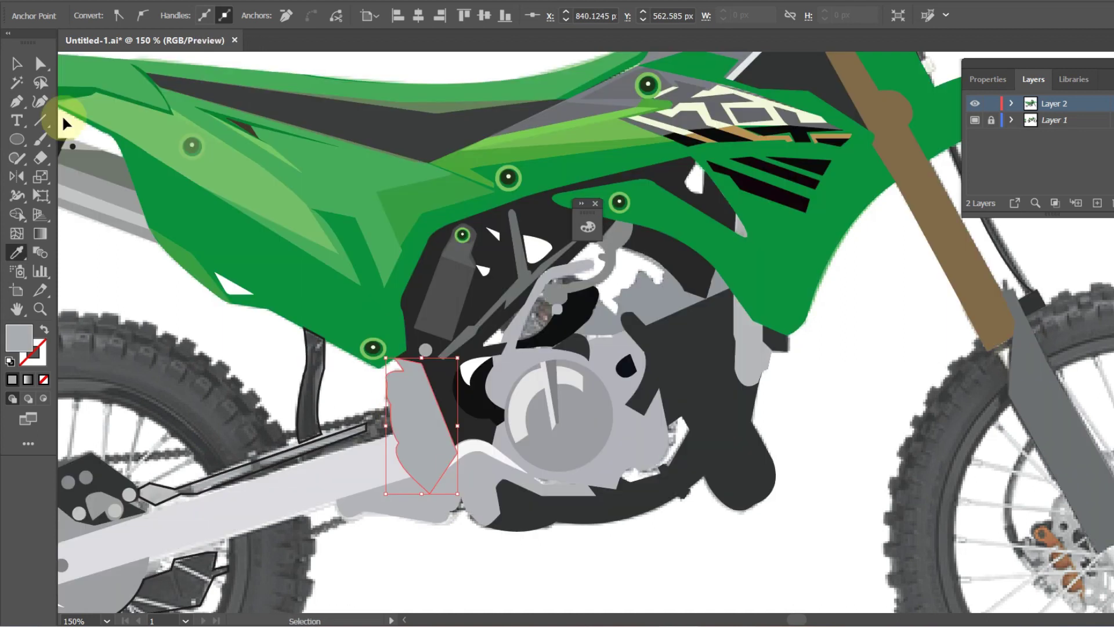
Step: Fill the strip behind the side panel with black and the chain guard above the swingarm with light gray, without outlines
{"action": "scroll", "coordinate": [428, 298], "scroll_direction": "left", "scroll_amount": 6}
{"action": "scroll", "coordinate": [427, 298], "scroll_direction": "down", "scroll_amount": 1}
{"action": "left_click", "coordinate": [535, 410], "text": "ctrl"}
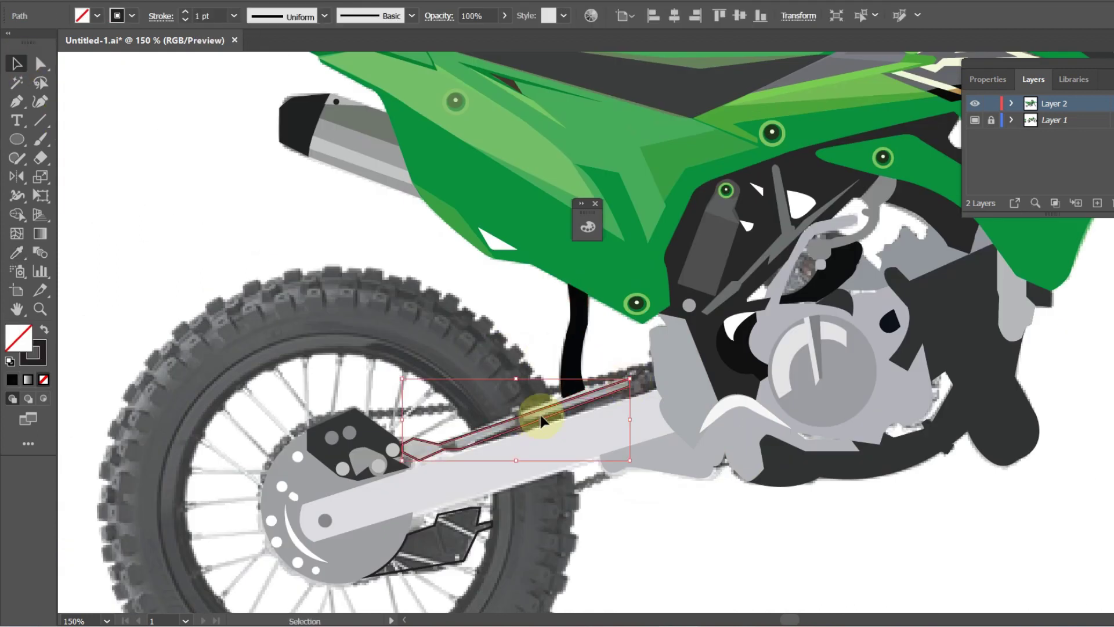
{"action": "left_click", "coordinate": [538, 403]}
{"action": "key", "text": "ctrl+z"}
Step: Trace the gap between the chain guard and the swingarm and fill it with dark gray
{"action": "left_click", "coordinate": [20, 101]}
{"action": "left_click", "coordinate": [655, 360]}
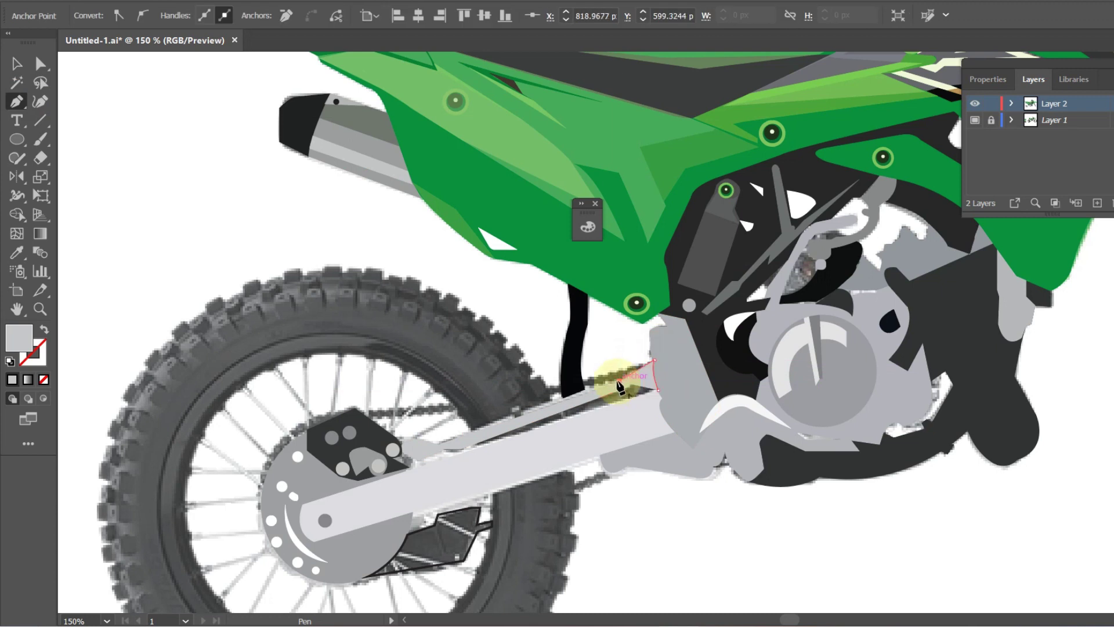
{"action": "left_click", "coordinate": [447, 480]}
{"action": "scroll", "coordinate": [522, 349], "scroll_direction": "right", "scroll_amount": 3}
{"action": "key", "text": "v"}
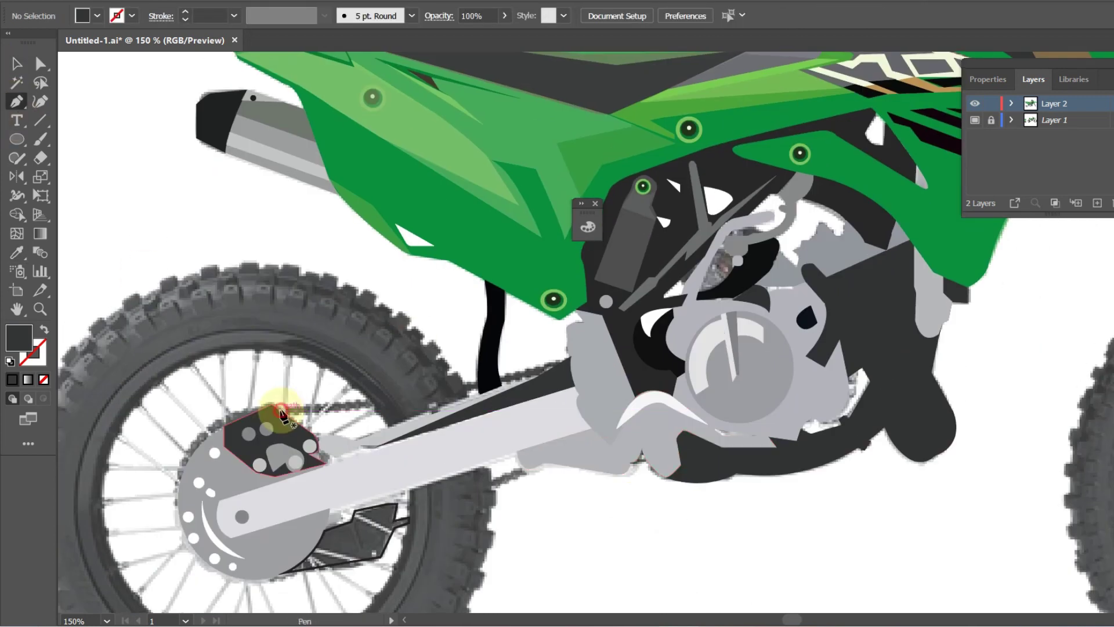
Step: Draw a small dark chain link and repeat it along the upper chain run from the rear sprocket
{"action": "left_click", "coordinate": [485, 378]}
{"action": "key", "text": "l"}
{"action": "scroll", "coordinate": [284, 407], "scroll_direction": "up", "scroll_amount": 1}
{"action": "left_click", "coordinate": [16, 64]}
{"action": "scroll", "coordinate": [342, 353], "scroll_direction": "up", "scroll_amount": 2}
{"action": "left_click_drag", "start_coordinate": [354, 348], "coordinate": [349, 388]}
{"action": "scroll", "coordinate": [395, 347], "scroll_direction": "up", "scroll_amount": 3}
{"action": "left_click_drag", "start_coordinate": [348, 388], "coordinate": [441, 384]}
{"action": "left_click_drag", "start_coordinate": [441, 384], "coordinate": [451, 386]}
Step: Extend the upper chain run forward to the engine and bring the overlapping part to the front
{"action": "left_click_drag", "start_coordinate": [660, 360], "coordinate": [836, 316]}
{"action": "scroll", "coordinate": [638, 330], "scroll_direction": "down", "scroll_amount": 3}
{"action": "left_click", "coordinate": [517, 245]}
{"action": "scroll", "coordinate": [621, 337], "scroll_direction": "up", "scroll_amount": 2}
{"action": "left_click", "coordinate": [616, 336]}
{"action": "key", "text": "ctrl+shift+bracketright"}
{"action": "left_click", "coordinate": [392, 406]}
{"action": "scroll", "coordinate": [716, 251], "scroll_direction": "down", "scroll_amount": 3}
{"action": "scroll", "coordinate": [715, 251], "scroll_direction": "down", "scroll_amount": 1}
Step: Draw a circle around the rear tire's outer edge and remove its fill
{"action": "key", "text": "l"}
{"action": "left_click_drag", "start_coordinate": [218, 141], "coordinate": [714, 442]}
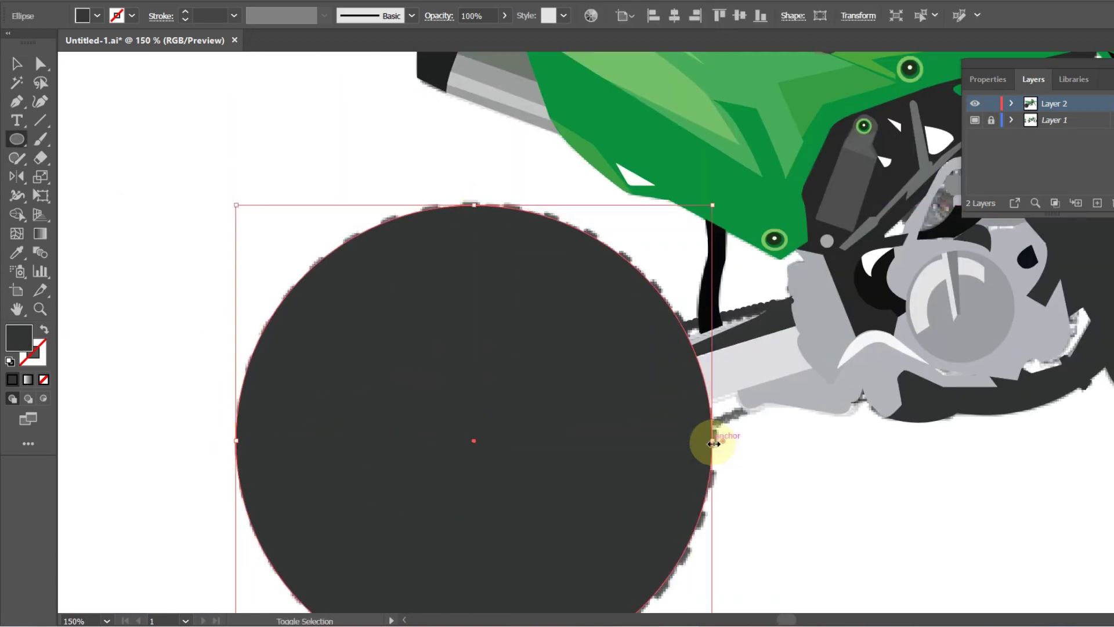
{"action": "left_click", "coordinate": [44, 380]}
{"action": "scroll", "coordinate": [348, 237], "scroll_direction": "down", "scroll_amount": 3}
Step: Draw a white circle over the rear wheel's spoke opening, behind the sprocket and swingarm
{"action": "left_click_drag", "start_coordinate": [463, 353], "coordinate": [300, 348]}
{"action": "left_click", "coordinate": [16, 63]}
{"action": "left_click", "coordinate": [148, 134]}
{"action": "left_click", "coordinate": [485, 222]}
{"action": "left_click", "coordinate": [207, 139]}
{"action": "left_click", "coordinate": [381, 249]}
Step: Enlarge a copy of the inner wheel circle to the rim groove and give it a dark gray outline without fill
{"action": "left_click_drag", "start_coordinate": [612, 510], "coordinate": [653, 530]}
{"action": "left_click", "coordinate": [17, 253]}
{"action": "left_click", "coordinate": [458, 432]}
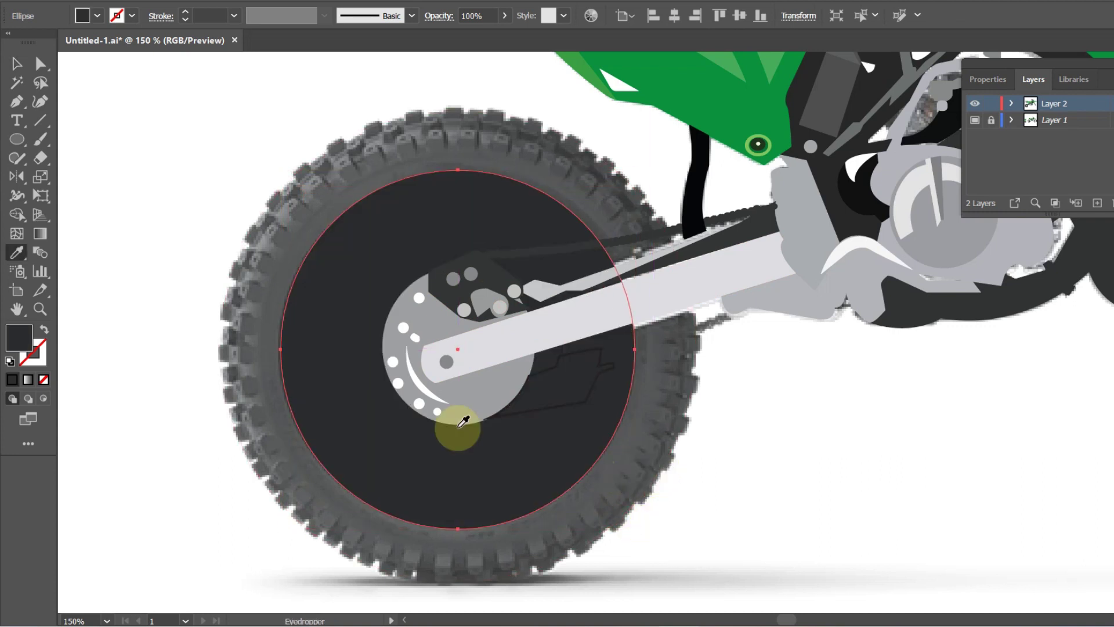
{"action": "left_click", "coordinate": [44, 329]}
{"action": "left_click", "coordinate": [16, 63]}
{"action": "left_click", "coordinate": [97, 99]}
Step: Trace a curved shadow strip along the lower rim of the rear wheel and fill it with black
{"action": "left_click", "coordinate": [16, 101]}
{"action": "left_click", "coordinate": [344, 470]}
{"action": "left_click_drag", "start_coordinate": [432, 512], "coordinate": [410, 522]}
{"action": "left_click", "coordinate": [315, 463]}
{"action": "left_click", "coordinate": [358, 491]}
{"action": "key", "text": "shift+x"}
Step: Trace a matching curved black shadow strip along the rear wheel's upper rim, near the chain
{"action": "scroll", "coordinate": [411, 374], "scroll_direction": "up", "scroll_amount": 2}
{"action": "left_click", "coordinate": [462, 248]}
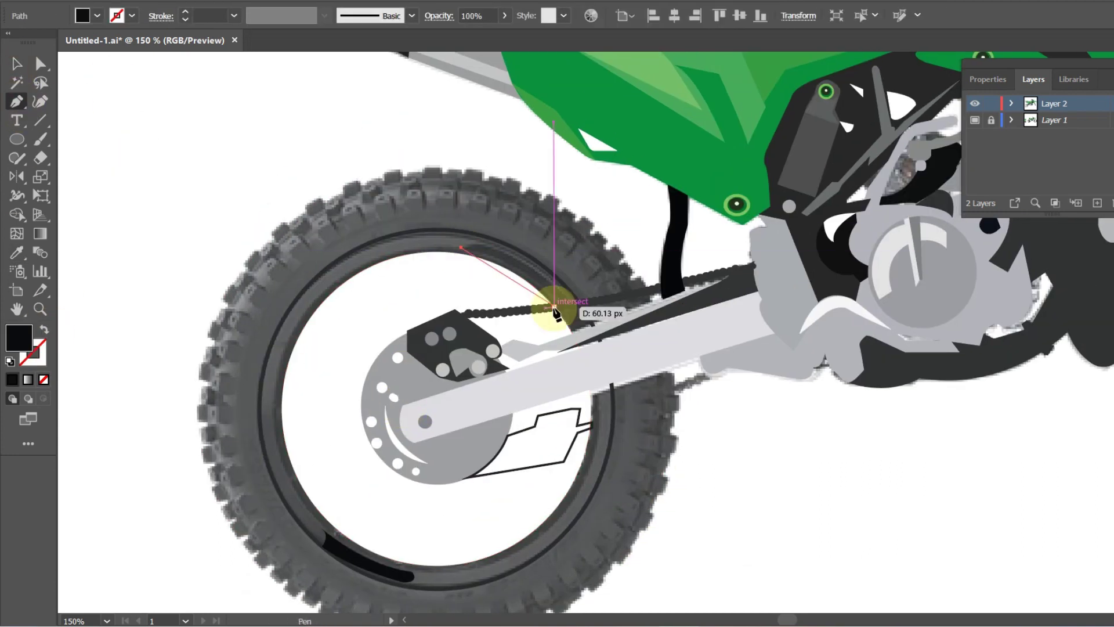
{"action": "left_click_drag", "start_coordinate": [573, 318], "coordinate": [597, 357]}
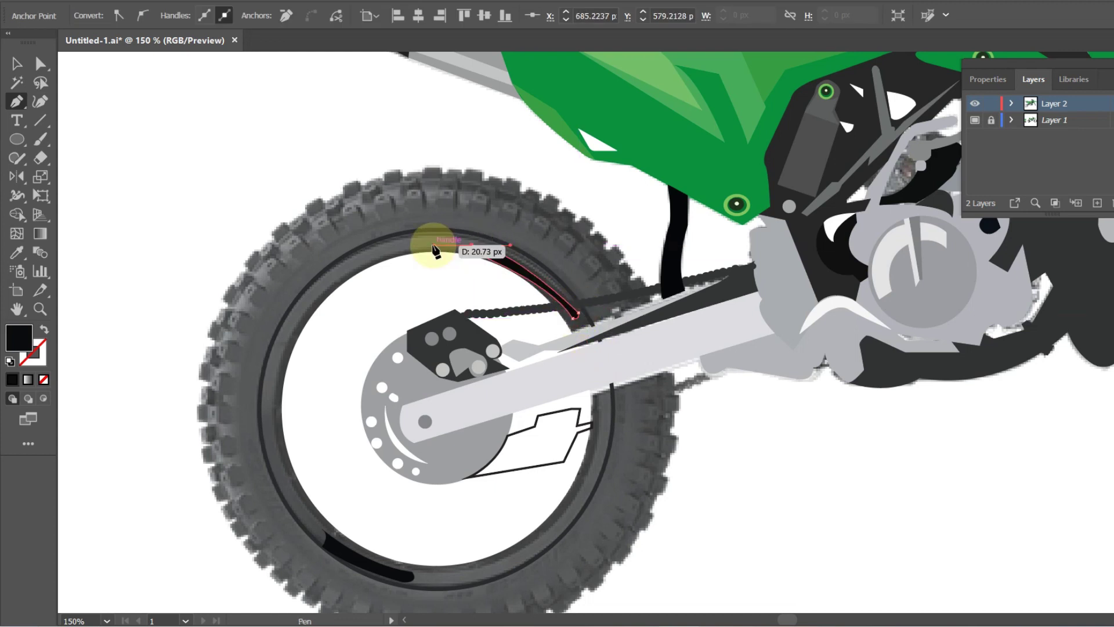
{"action": "left_click", "coordinate": [16, 63]}
Step: Scale the rim groove circle up to the rear tire's outer edge as the base for the tread
{"action": "scroll", "coordinate": [324, 373], "scroll_direction": "down", "scroll_amount": 1}
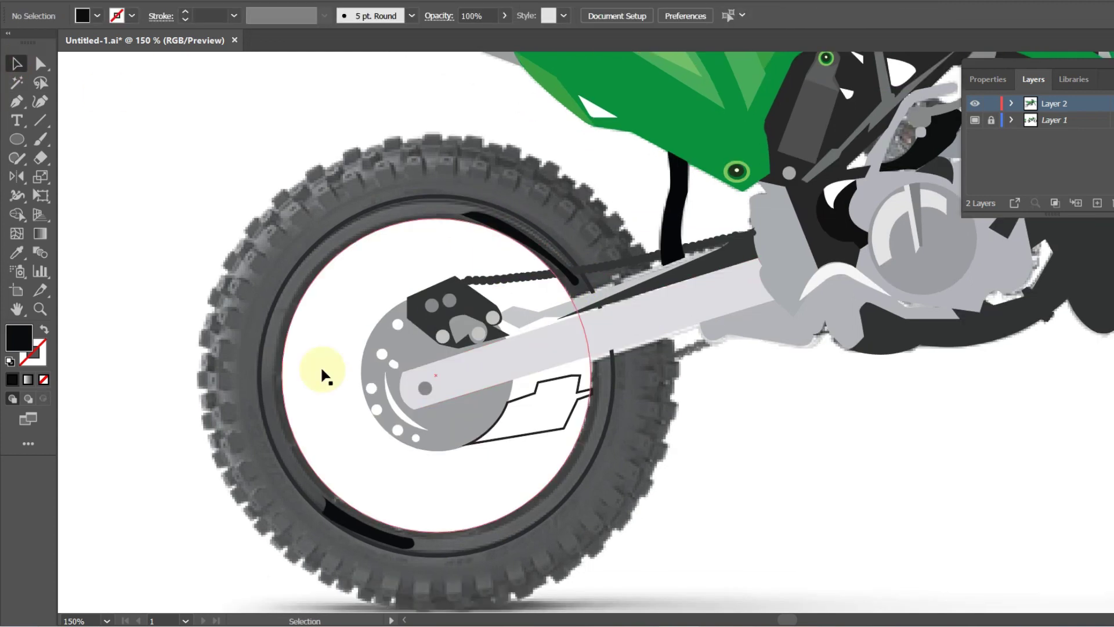
{"action": "left_click", "coordinate": [417, 197]}
{"action": "left_click_drag", "start_coordinate": [617, 199], "coordinate": [671, 141]}
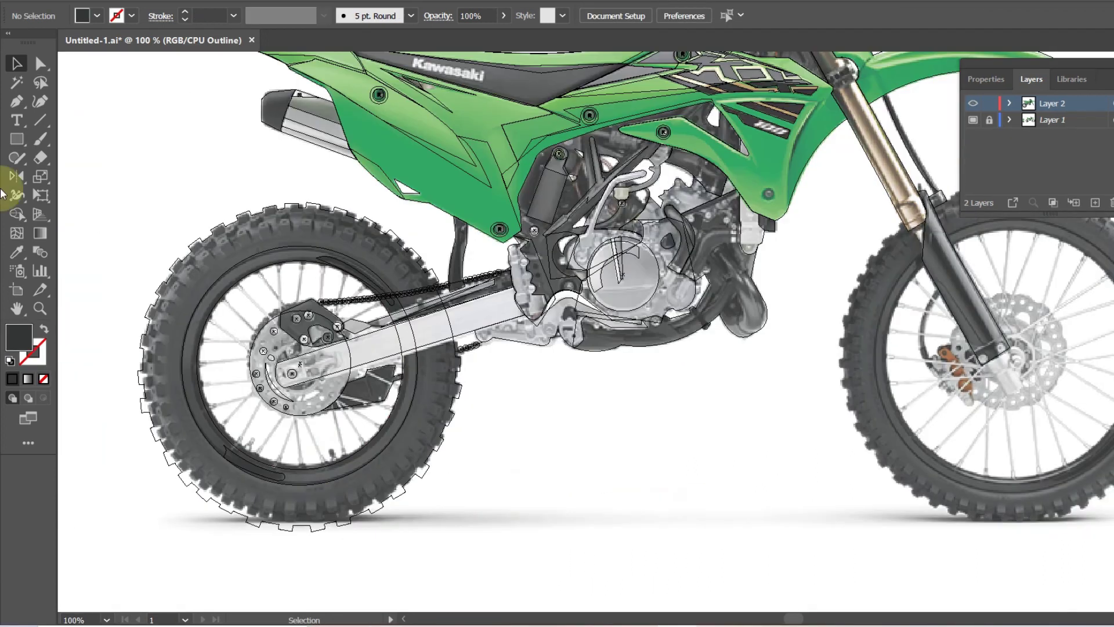
Step: Draw the first rear wheel spoke from the rim to the brake disc and give it a light gray stroke
{"action": "key", "text": "ctrl+plus"}
{"action": "key", "text": "backslash"}
{"action": "left_click_drag", "start_coordinate": [216, 315], "coordinate": [281, 364]}
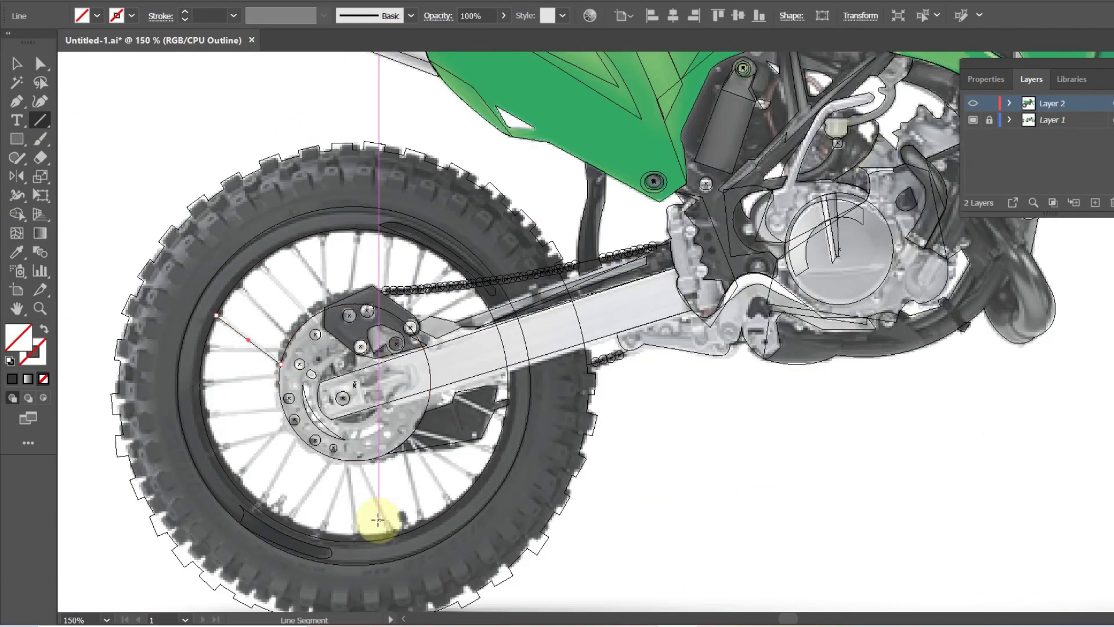
{"action": "key", "text": "ctrl+y"}
{"action": "left_click", "coordinate": [274, 368]}
{"action": "key", "text": "ctrl+y"}
Step: Draw the remaining spokes across the upper part of the rear wheel as 2 pt light gray lines
{"action": "key", "text": "backslash"}
{"action": "mouse_move", "coordinate": [264, 270]}
{"action": "left_mouse_down"}
{"action": "mouse_move", "coordinate": [261, 319]}
{"action": "mouse_move", "coordinate": [315, 318]}
{"action": "left_mouse_up"}
{"action": "left_click_drag", "start_coordinate": [292, 244], "coordinate": [334, 300]}
{"action": "left_click_drag", "start_coordinate": [327, 229], "coordinate": [326, 326]}
{"action": "left_click_drag", "start_coordinate": [360, 231], "coordinate": [350, 296]}
{"action": "left_click_drag", "start_coordinate": [393, 235], "coordinate": [383, 289]}
{"action": "left_click_drag", "start_coordinate": [425, 246], "coordinate": [407, 310]}
{"action": "left_click_drag", "start_coordinate": [475, 290], "coordinate": [431, 316]}
{"action": "key", "text": "ctrl+y"}
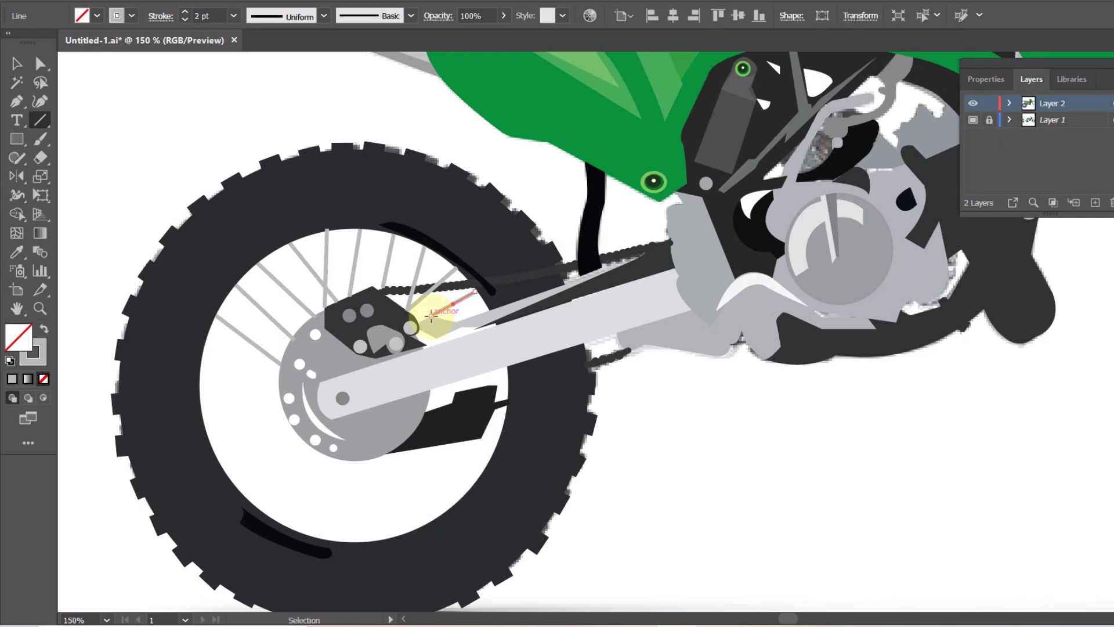
Step: Select the upper rear wheel spokes and set their stroke to 1.5 pt
{"action": "key", "text": "v"}
{"action": "left_click", "coordinate": [412, 290], "text": "shift"}
{"action": "left_click", "coordinate": [697, 480]}
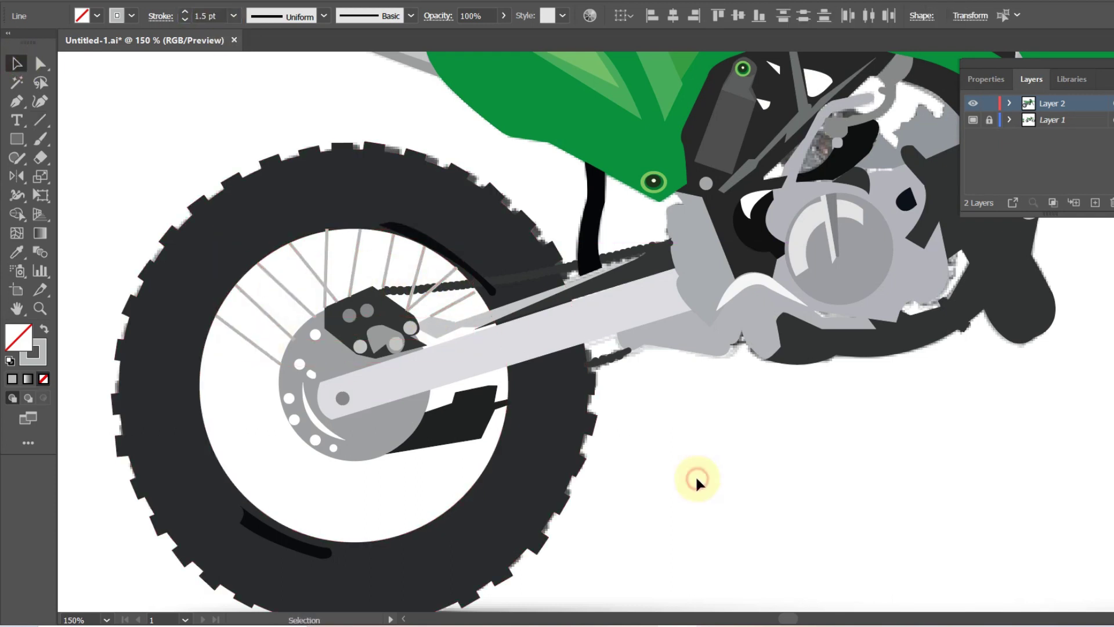
Step: Draw the spokes across the rear, lower and front parts of the rear wheel as 1.5 pt lines
{"action": "key", "text": "ctrl+y"}
{"action": "key", "text": "backslash"}
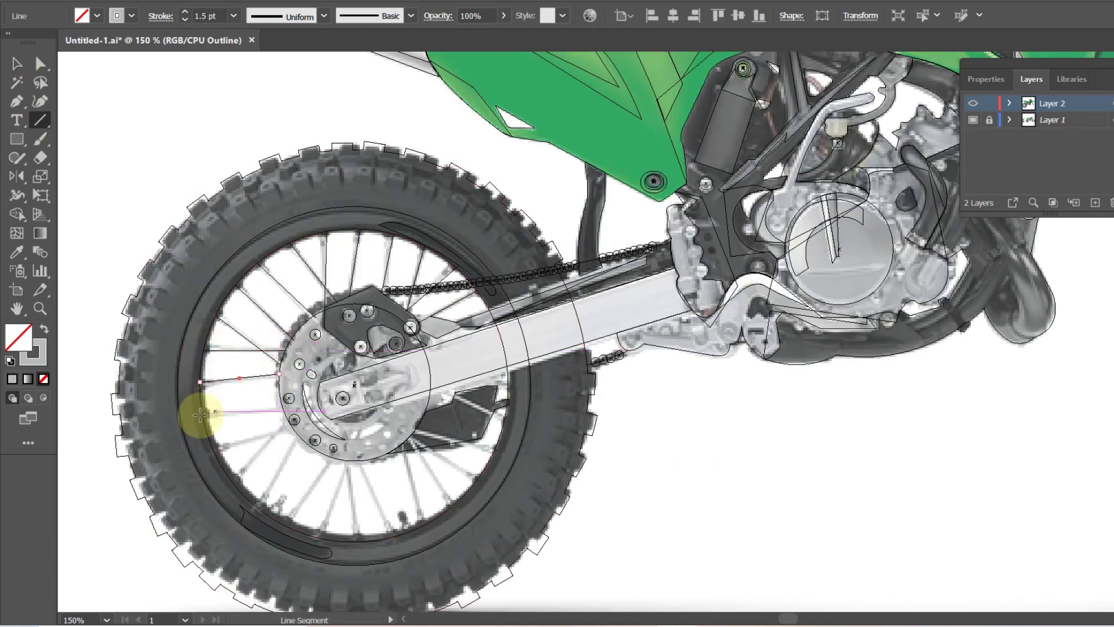
{"action": "left_click_drag", "start_coordinate": [216, 450], "coordinate": [291, 424]}
{"action": "mouse_move", "coordinate": [326, 465]}
{"action": "left_mouse_down"}
{"action": "mouse_move", "coordinate": [408, 454]}
{"action": "mouse_move", "coordinate": [447, 484]}
{"action": "left_mouse_up"}
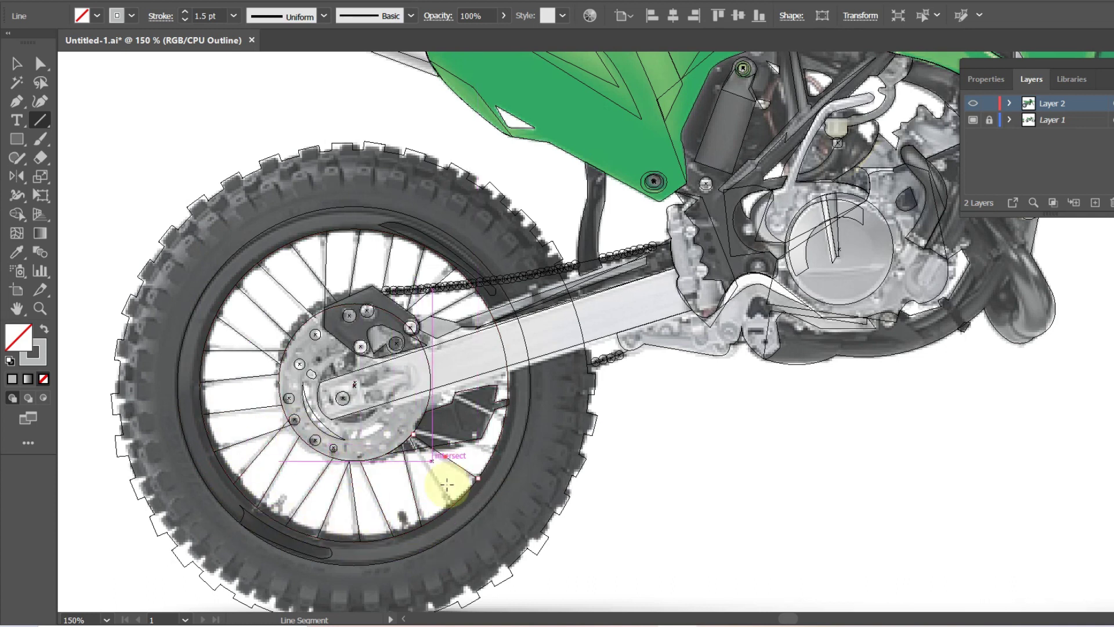
{"action": "left_click_drag", "start_coordinate": [427, 434], "coordinate": [496, 453]}
{"action": "left_click_drag", "start_coordinate": [456, 391], "coordinate": [505, 419]}
Step: Start tracing a detail on the rear disc just below the swingarm's end
{"action": "left_click", "coordinate": [17, 101]}
{"action": "left_click", "coordinate": [354, 430]}
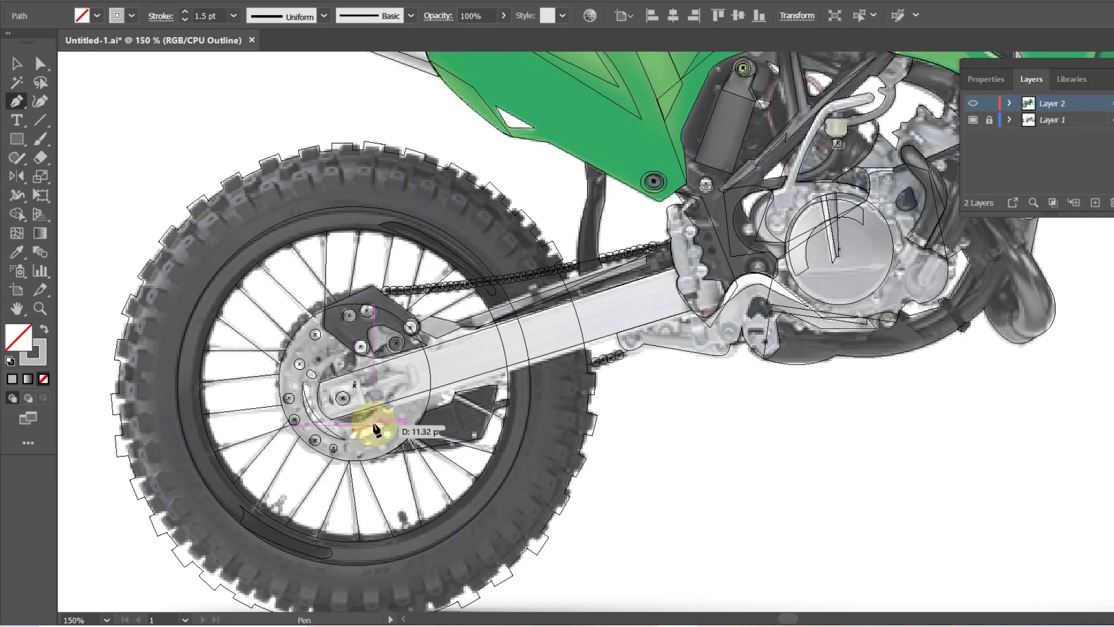
{"action": "left_click", "coordinate": [377, 420]}
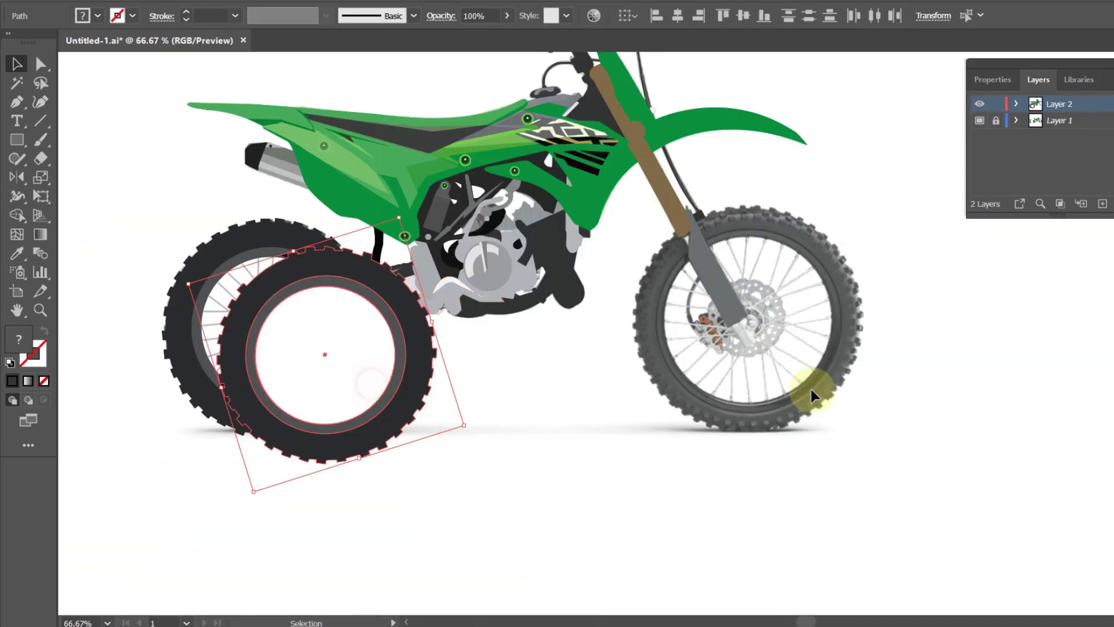
Step: Fit the rotated copy of the rear tire and rim over the front wheel
{"action": "left_click_drag", "start_coordinate": [810, 386], "coordinate": [858, 285]}
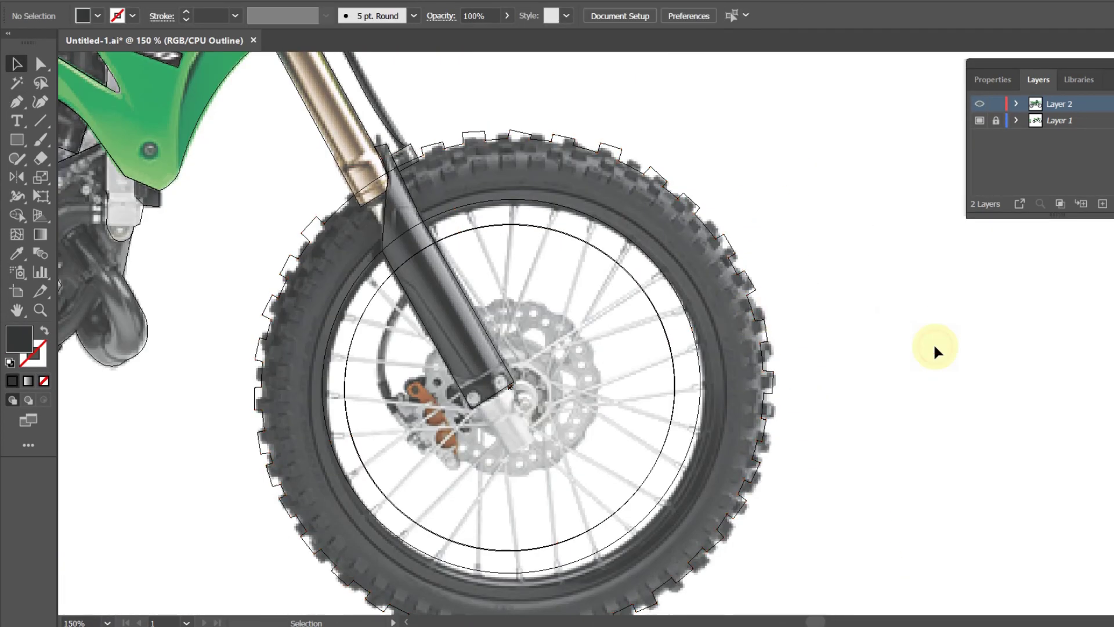
Step: Draw the front brake hose behind the fork leg as an unfilled dark gray line with a 4 pt stroke
{"action": "left_click", "coordinate": [406, 294]}
{"action": "left_click_drag", "start_coordinate": [394, 409], "coordinate": [409, 433]}
{"action": "key", "text": "ctrl+y"}
{"action": "key", "text": "shift+x"}
{"action": "left_click", "coordinate": [17, 64]}
{"action": "key", "text": "ctrl+y"}
{"action": "left_click", "coordinate": [295, 187]}
Step: Trace the front brake disc and caliper as one light gray shape without a stroke and place it behind the fork leg
{"action": "key", "text": "p"}
{"action": "left_click", "coordinate": [473, 308]}
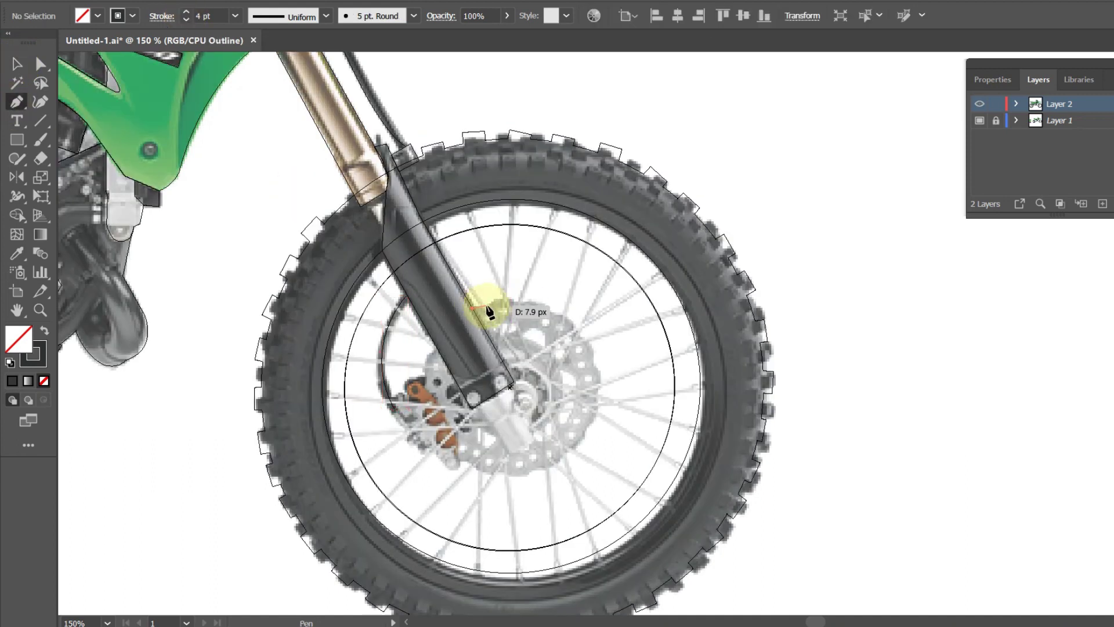
{"action": "left_click_drag", "start_coordinate": [551, 308], "coordinate": [562, 323]}
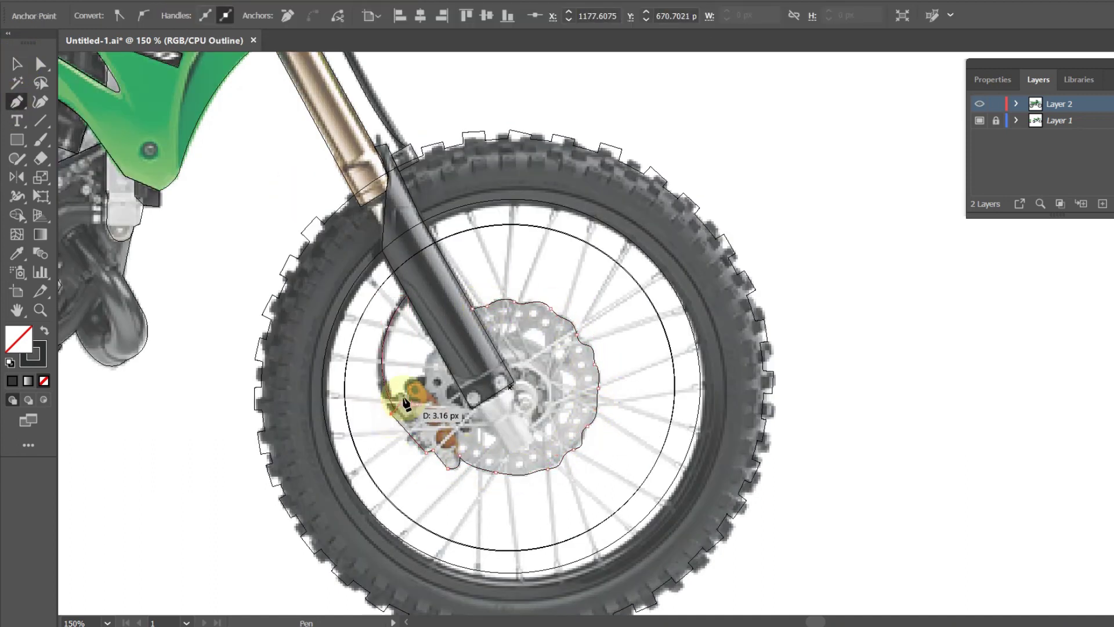
{"action": "left_click", "coordinate": [473, 308]}
{"action": "key", "text": "ctrl+y"}
{"action": "left_click", "coordinate": [17, 64]}
{"action": "key", "text": "ctrl+bracketleft"}
{"action": "key", "text": "ctrl+bracketleft"}
{"action": "key", "text": "ctrl+bracketleft"}
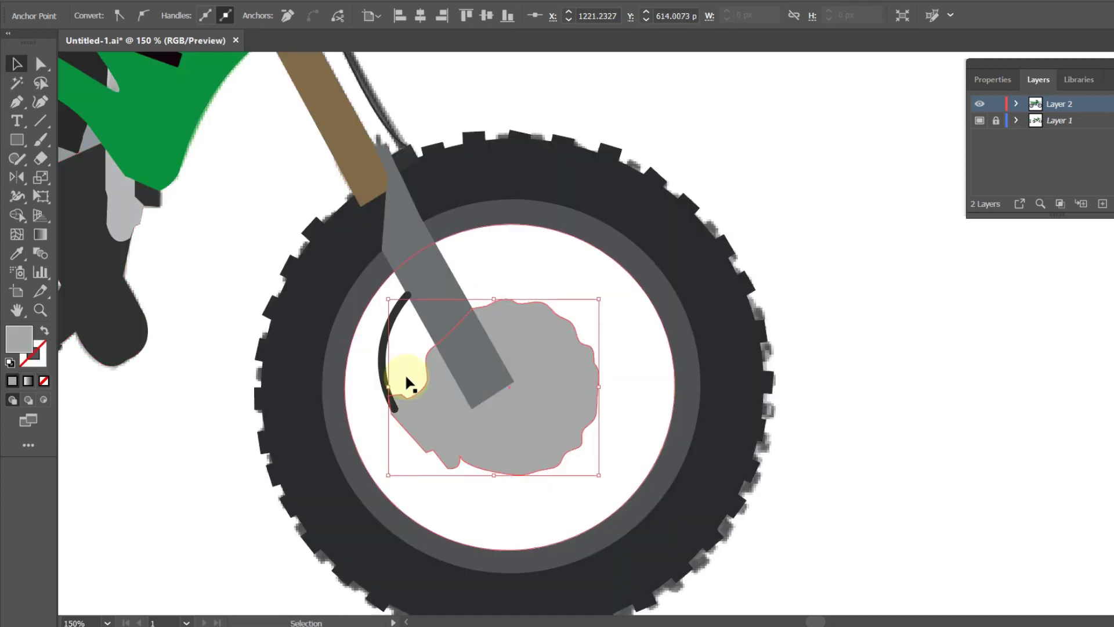
Step: Draw small white circles over the drilled holes around the outer edge of the front brake disc
{"action": "key", "text": "ctrl+y"}
{"action": "right_click", "coordinate": [16, 140]}
{"action": "left_click", "coordinate": [60, 177]}
{"action": "left_click_drag", "start_coordinate": [529, 309], "coordinate": [583, 366]}
{"action": "key", "text": "ctrl+y"}
{"action": "left_click", "coordinate": [16, 63]}
{"action": "key", "text": "ctrl+y"}
{"action": "left_click", "coordinate": [626, 288]}
{"action": "key", "text": "ctrl+equal"}
{"action": "key", "text": "ctrl+equal"}
{"action": "key", "text": "ctrl+equal"}
{"action": "scroll", "coordinate": [660, 499], "scroll_direction": "down", "scroll_amount": 3}
{"action": "left_click_drag", "start_coordinate": [663, 316], "coordinate": [649, 357]}
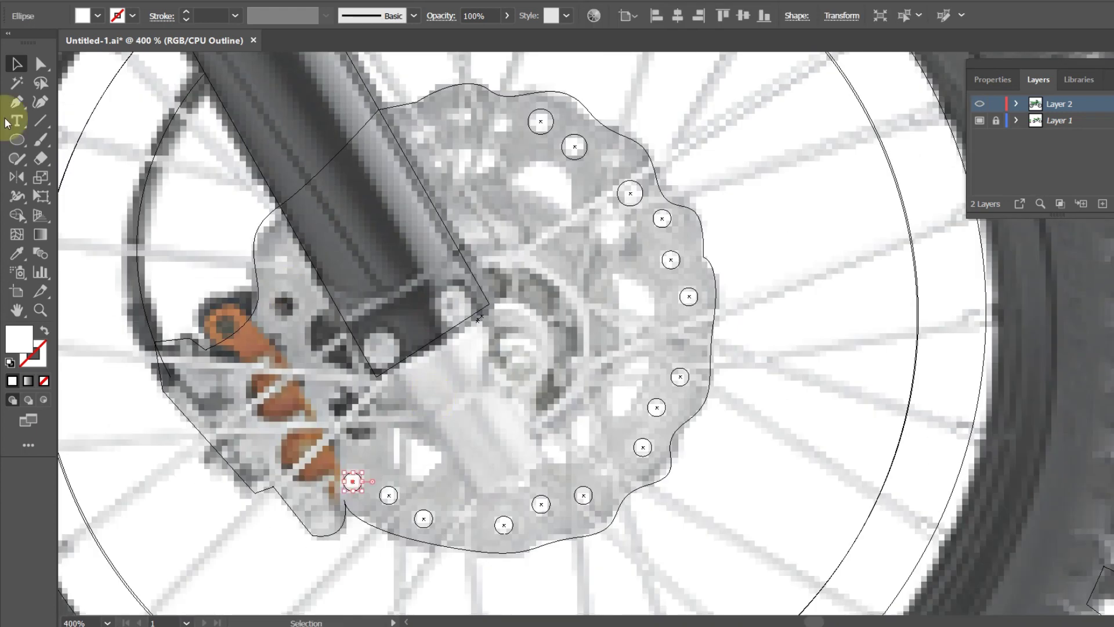
Step: Trace the fork leg's lower end over the brake disc as a white shape
{"action": "left_click", "coordinate": [17, 102]}
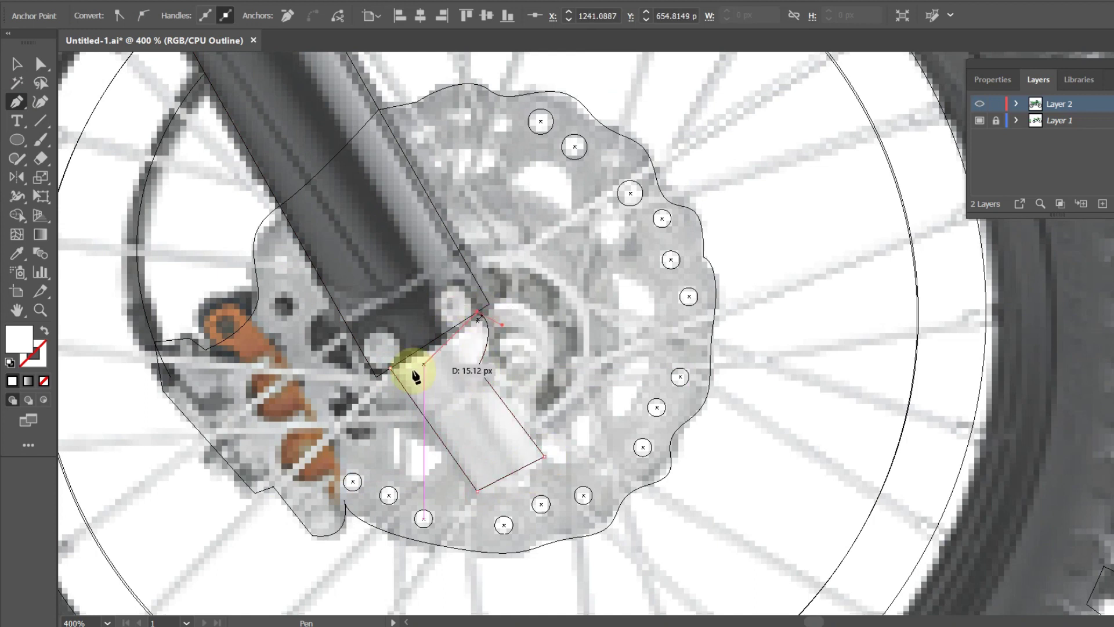
{"action": "key", "text": "ctrl+y"}
{"action": "key", "text": "ctrl+1"}
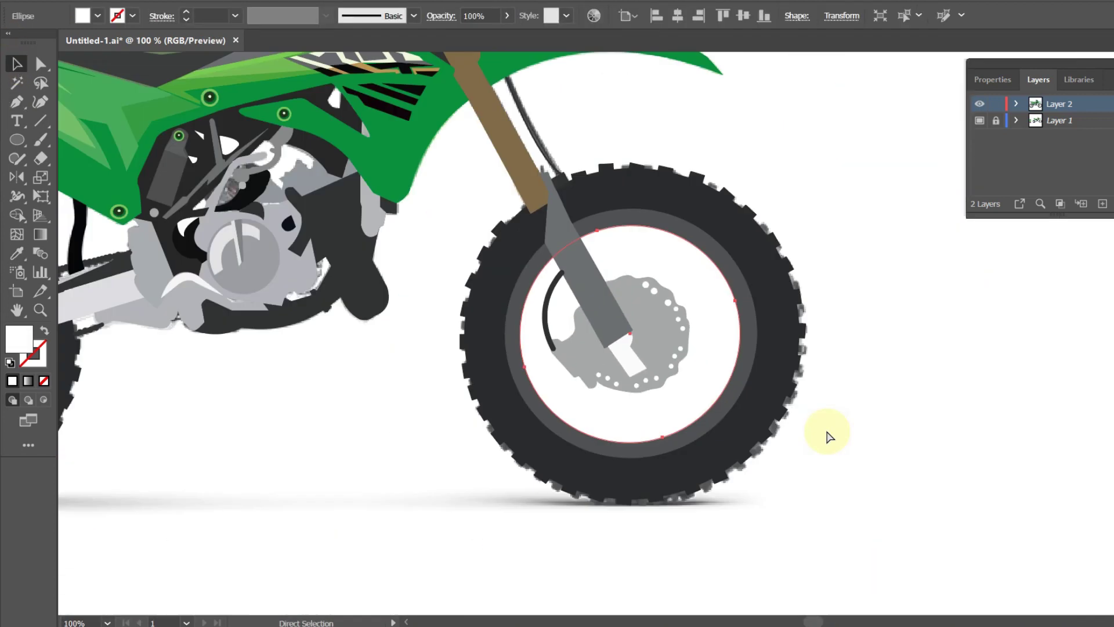
Step: Draw the near-black round hole and the openings between the front brake caliper and the fork's lower end
{"action": "key", "text": "ctrl+y"}
{"action": "key", "text": "ctrl+equal"}
{"action": "key", "text": "ctrl+equal"}
{"action": "key", "text": "ctrl+equal"}
{"action": "key", "text": "l"}
{"action": "left_click_drag", "start_coordinate": [474, 318], "coordinate": [487, 334]}
{"action": "left_click", "coordinate": [17, 102]}
{"action": "left_click", "coordinate": [529, 343]}
{"action": "left_click", "coordinate": [542, 423]}
{"action": "left_click", "coordinate": [554, 386]}
Step: Trace the lobed orange-brown part of the front brake caliper as a filled shape
{"action": "left_click", "coordinate": [507, 408]}
{"action": "left_click_drag", "start_coordinate": [512, 449], "coordinate": [496, 465]}
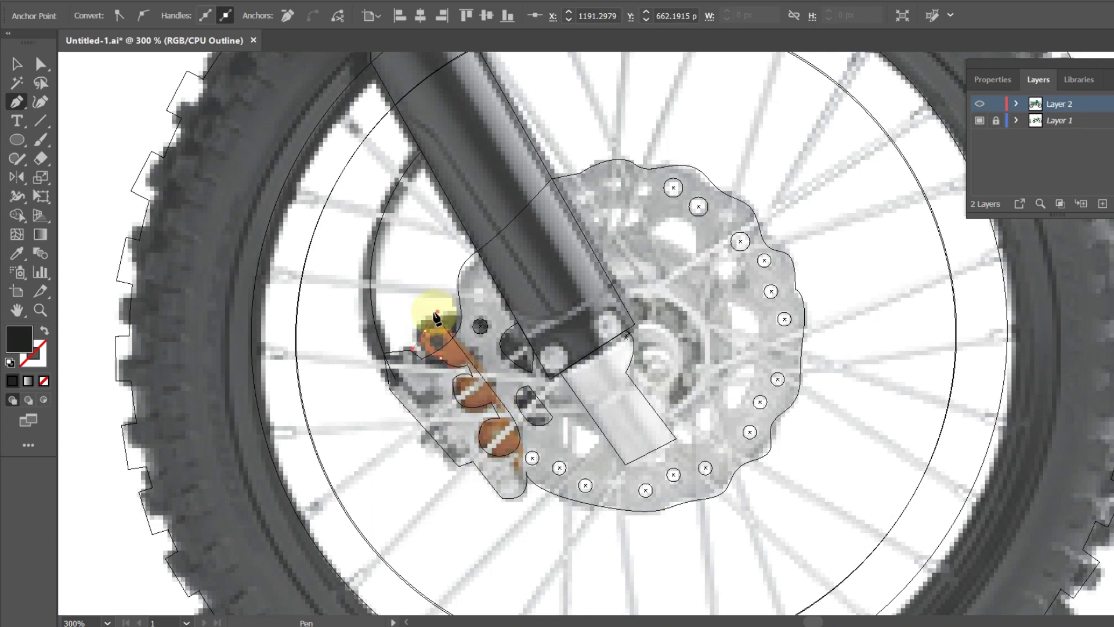
{"action": "left_click", "coordinate": [17, 63]}
{"action": "key", "text": "ctrl+y"}
{"action": "key", "text": "ctrl+y"}
{"action": "key", "text": "ctrl+1"}
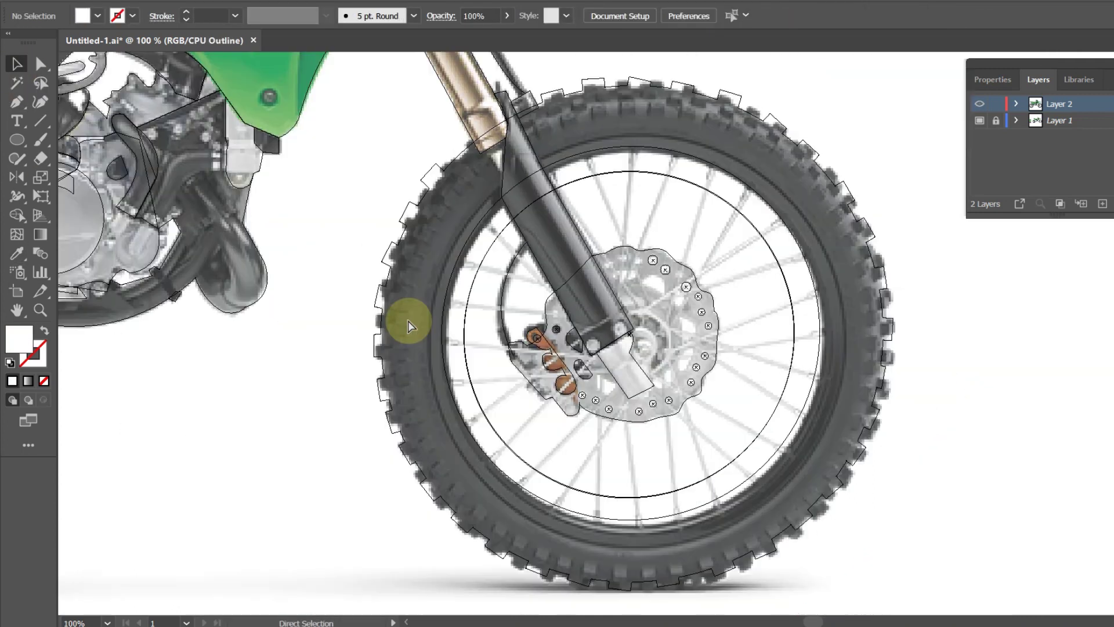
Step: Trace the curved band around the front axle beside the fork's lower end and fill it with medium gray
{"action": "key", "text": "ctrl+minus"}
{"action": "key", "text": "ctrl+plus"}
{"action": "key", "text": "ctrl+plus"}
{"action": "key", "text": "ctrl+plus"}
{"action": "left_click", "coordinate": [17, 102]}
{"action": "left_click", "coordinate": [637, 329]}
{"action": "left_click_drag", "start_coordinate": [662, 374], "coordinate": [666, 380]}
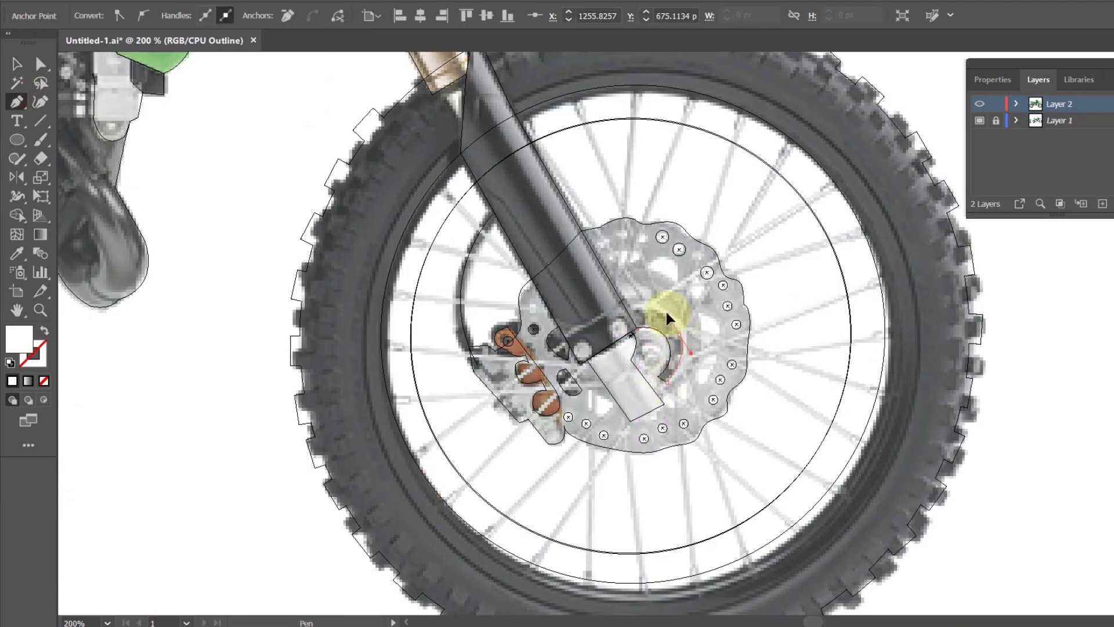
{"action": "key", "text": "ctrl+y"}
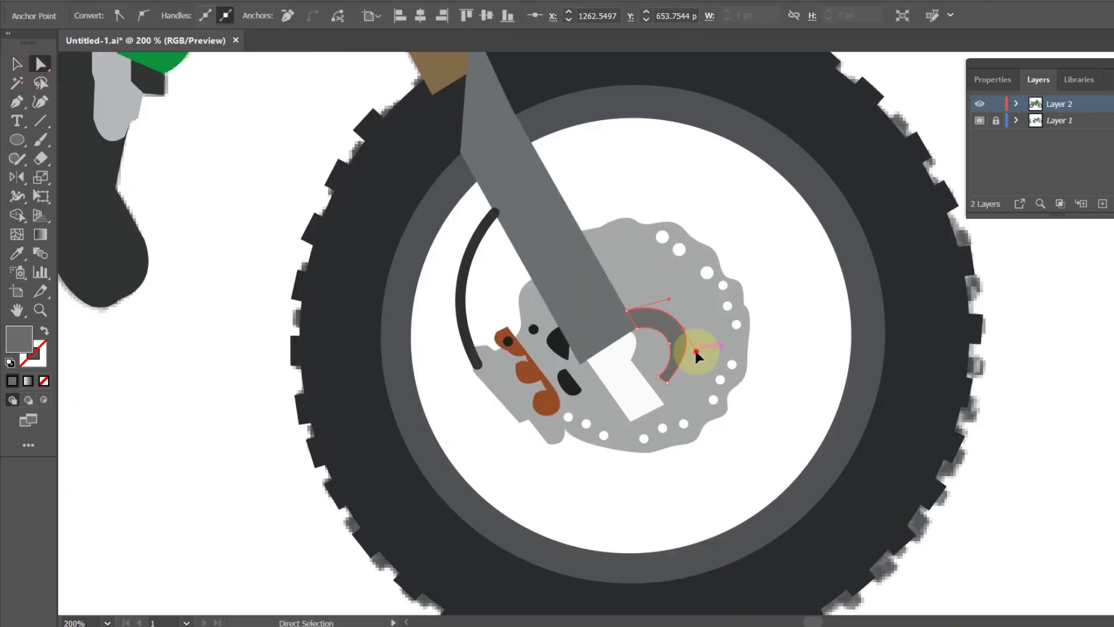
Step: Start the front wheel's spokes with a straight line from the upper rim toward the hub, following the photo
{"action": "key", "text": "ctrl+minus"}
{"action": "key", "text": "ctrl+minus"}
{"action": "key", "text": "ctrl+minus"}
{"action": "left_click", "coordinate": [40, 120]}
{"action": "key", "text": "ctrl+y"}
{"action": "key", "text": "ctrl+plus"}
{"action": "key", "text": "ctrl+plus"}
{"action": "mouse_move", "coordinate": [485, 242]}
{"action": "left_mouse_down"}
{"action": "mouse_move", "coordinate": [554, 295]}
{"action": "mouse_move", "coordinate": [588, 342]}
{"action": "mouse_move", "coordinate": [597, 323]}
{"action": "mouse_move", "coordinate": [581, 323]}
{"action": "left_mouse_up"}
{"action": "key", "text": "ctrl+y"}
{"action": "key", "text": "ctrl+minus"}
{"action": "key", "text": "ctrl+y"}
{"action": "key", "text": "ctrl+plus"}
Step: Draw the spokes from the rear side of the front wheel's rim toward the hub as 1.5 pt lines
{"action": "left_click_drag", "start_coordinate": [411, 305], "coordinate": [515, 324]}
{"action": "left_click_drag", "start_coordinate": [399, 340], "coordinate": [509, 351]}
{"action": "left_click_drag", "start_coordinate": [397, 381], "coordinate": [556, 397]}
{"action": "left_click_drag", "start_coordinate": [422, 468], "coordinate": [536, 376]}
{"action": "left_click_drag", "start_coordinate": [591, 353], "coordinate": [591, 354]}
Step: Draw the spokes across the front and lower parts of the front wheel as 1.5 pt light gray lines
{"action": "left_click_drag", "start_coordinate": [737, 258], "coordinate": [652, 320]}
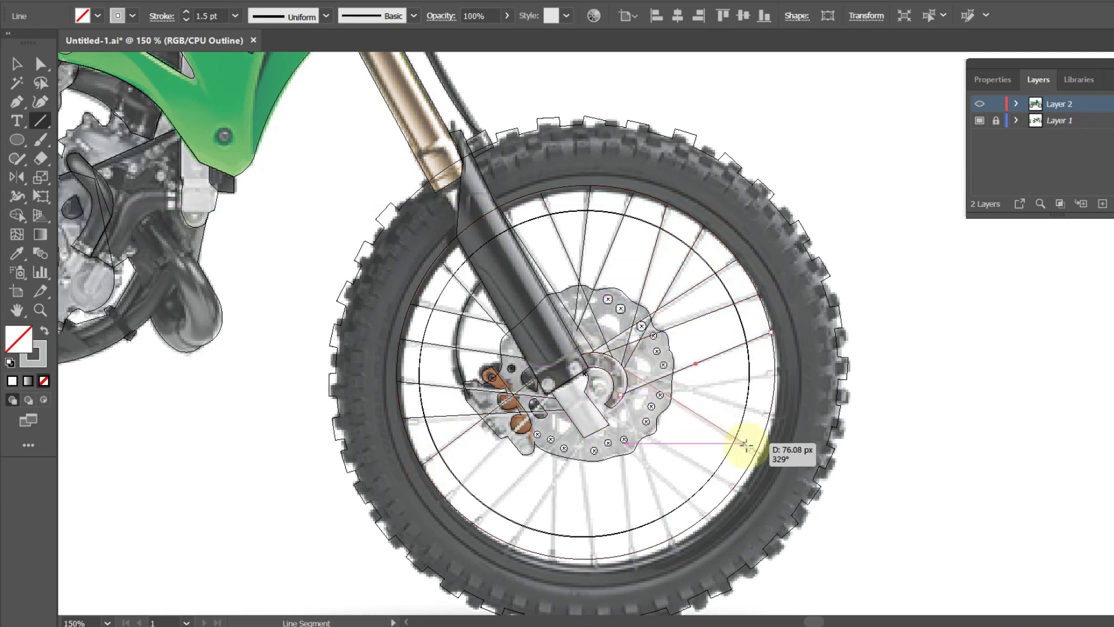
{"action": "left_click_drag", "start_coordinate": [755, 455], "coordinate": [627, 366]}
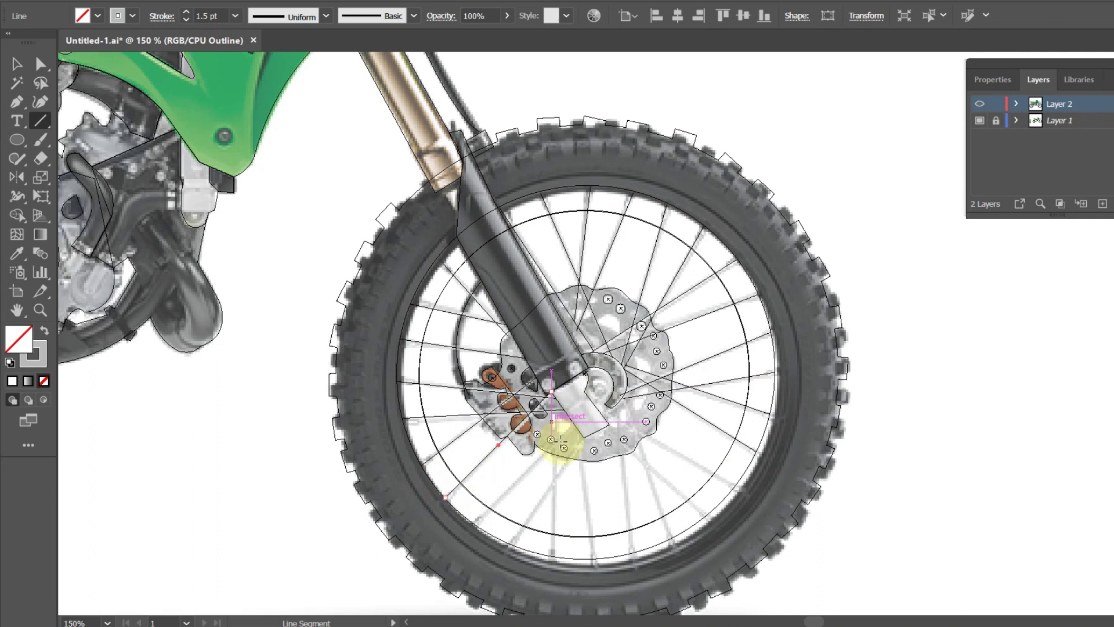
{"action": "left_click_drag", "start_coordinate": [576, 435], "coordinate": [583, 438]}
{"action": "left_click_drag", "start_coordinate": [554, 482], "coordinate": [554, 557]}
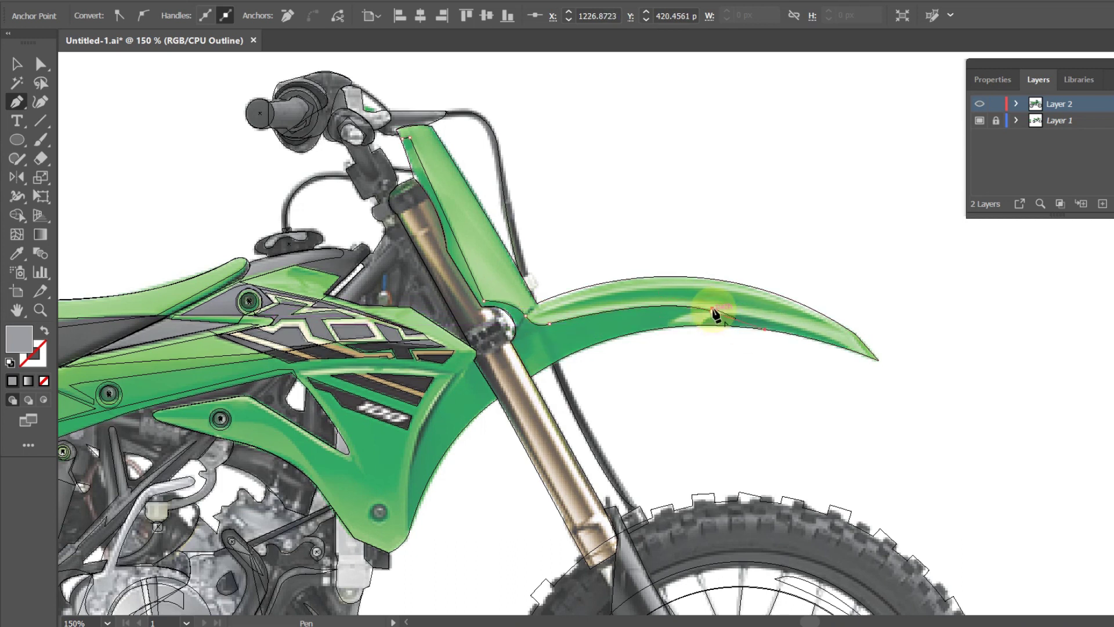
Step: Trace the lighter and darker green shading shapes that run along the front fender to its tip
{"action": "left_click", "coordinate": [852, 347]}
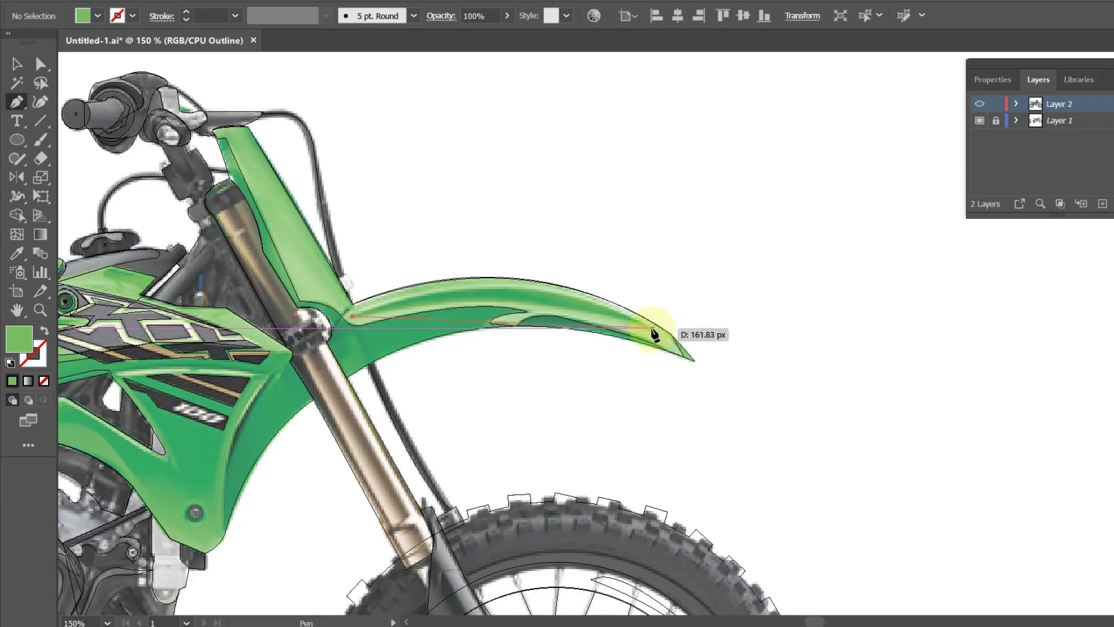
{"action": "left_click_drag", "start_coordinate": [660, 324], "coordinate": [795, 409]}
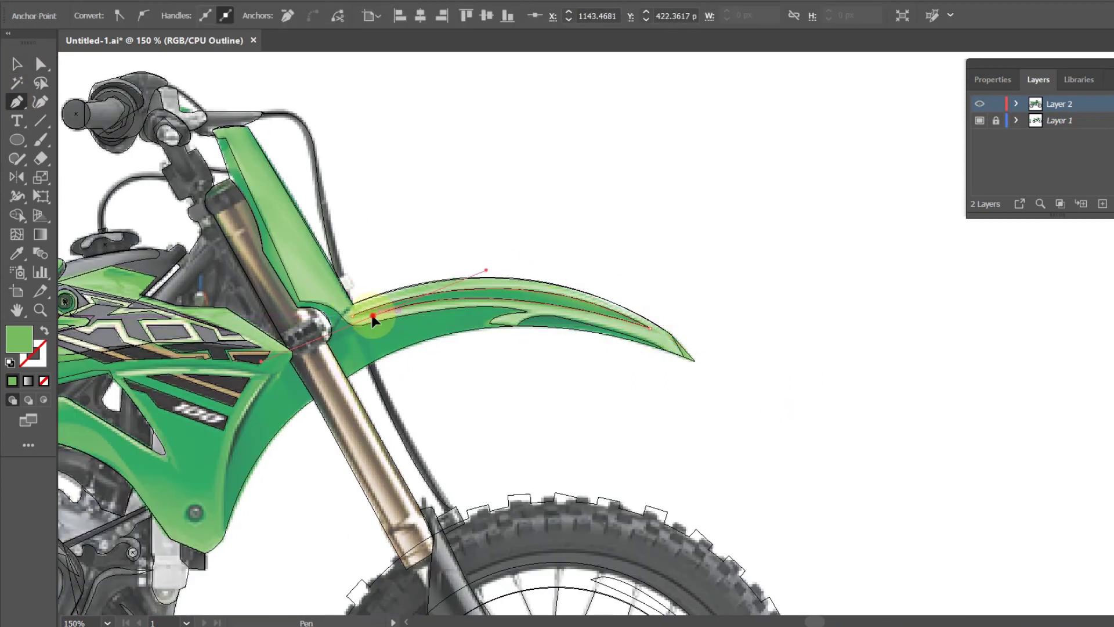
{"action": "key", "text": "ctrl+y"}
{"action": "key", "text": "v"}
{"action": "left_click", "coordinate": [510, 262]}
{"action": "key", "text": "ctrl+0"}
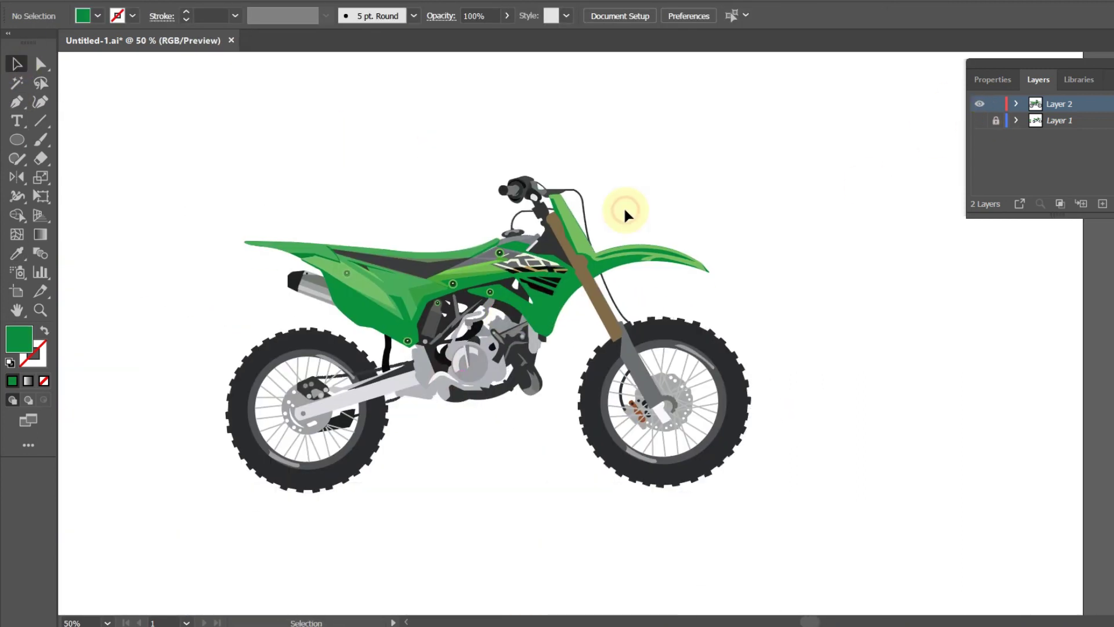